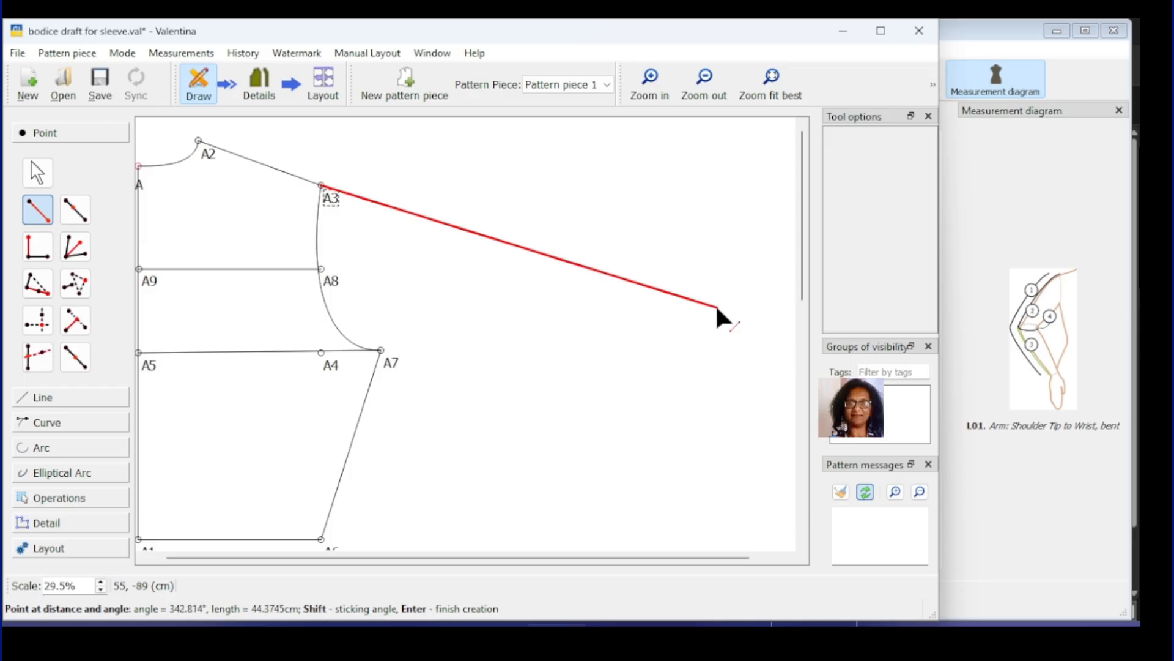
# Step: Finish placing point A10 from A3, then show and hide the Tape measurements window
pyautogui.click(723, 312)
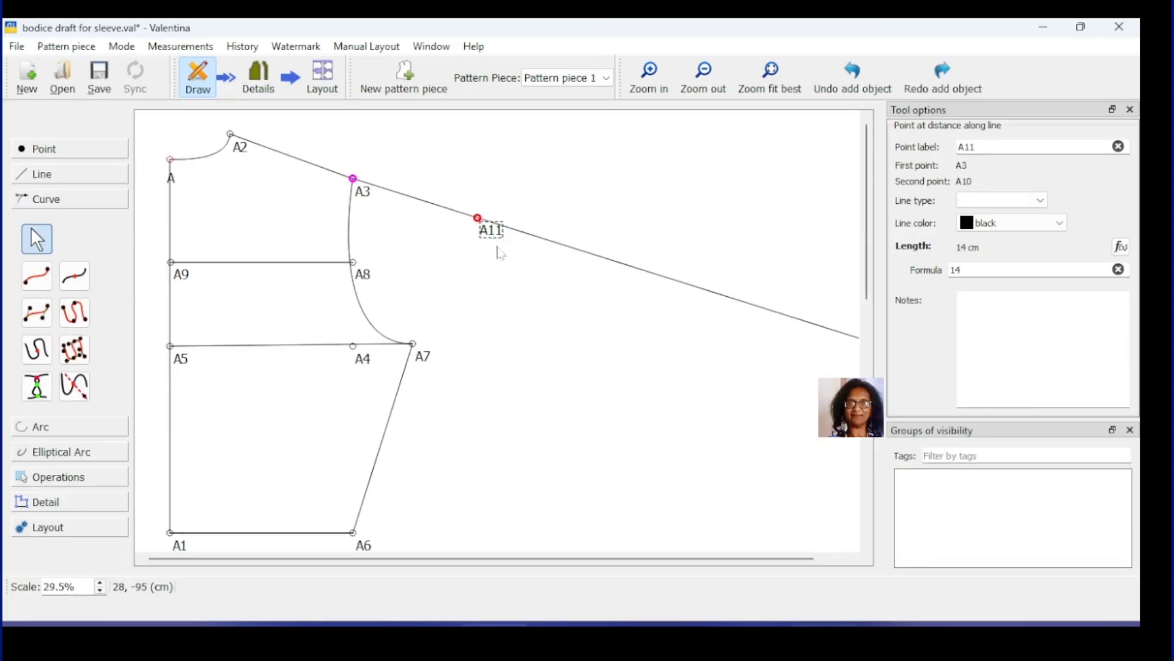
pyautogui.click(817, 637)
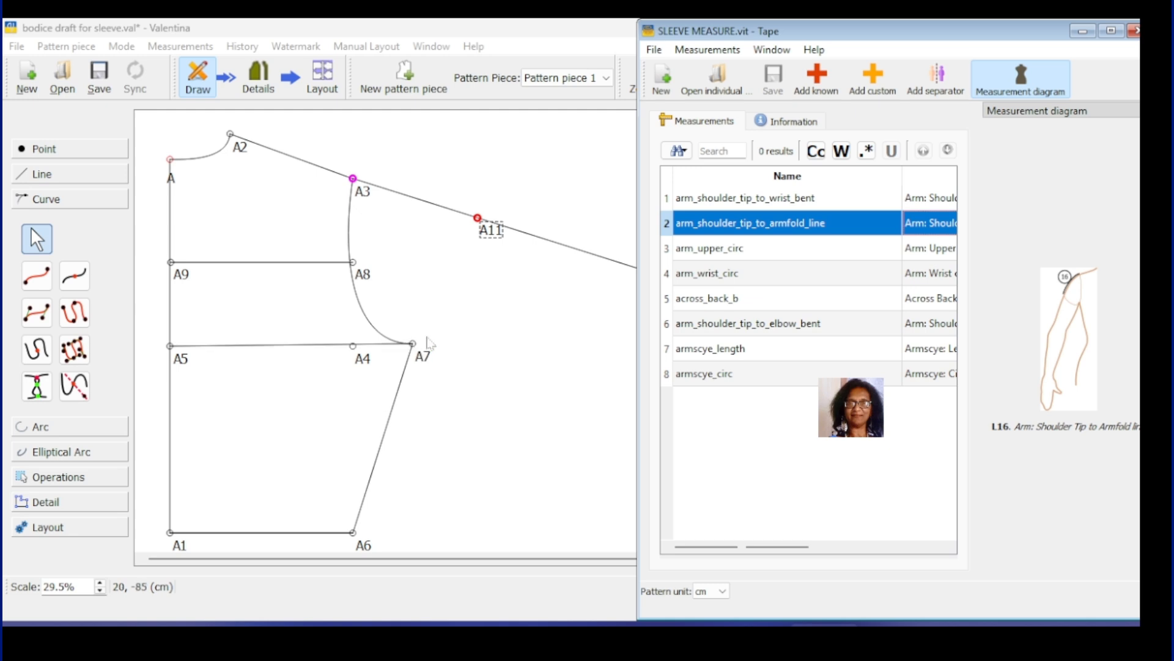
pyautogui.click(1083, 33)
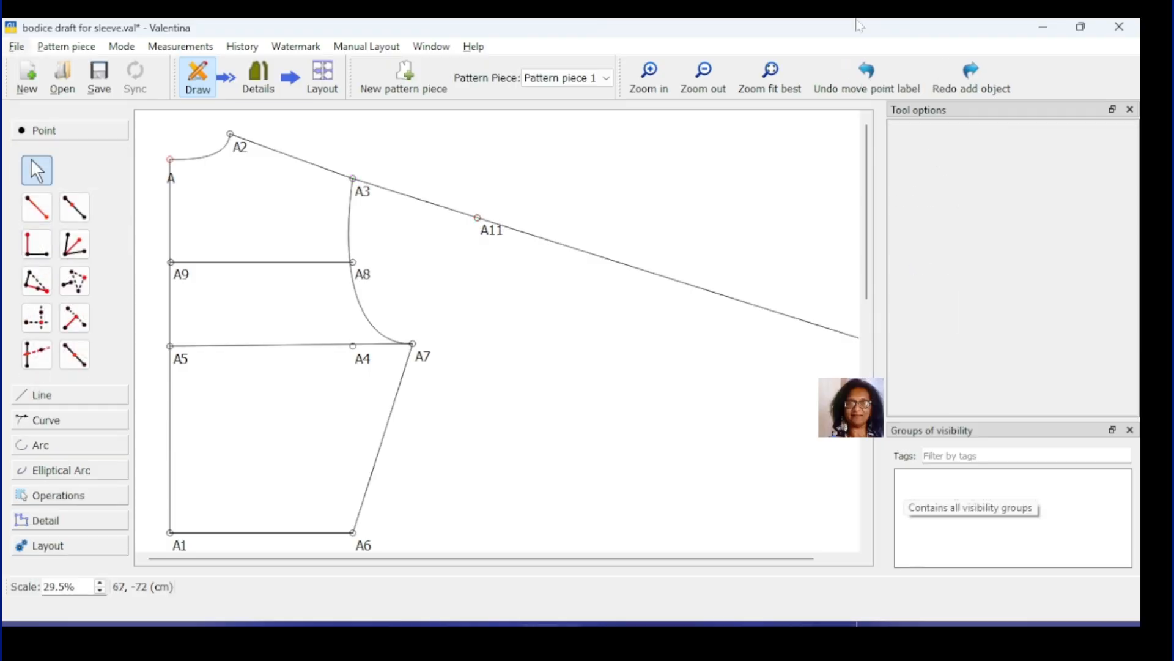
# Step: Add point A12 from A11 at length 35/2 (17.5 cm), 242.889°, then delete a stray element
pyautogui.click(37, 207)
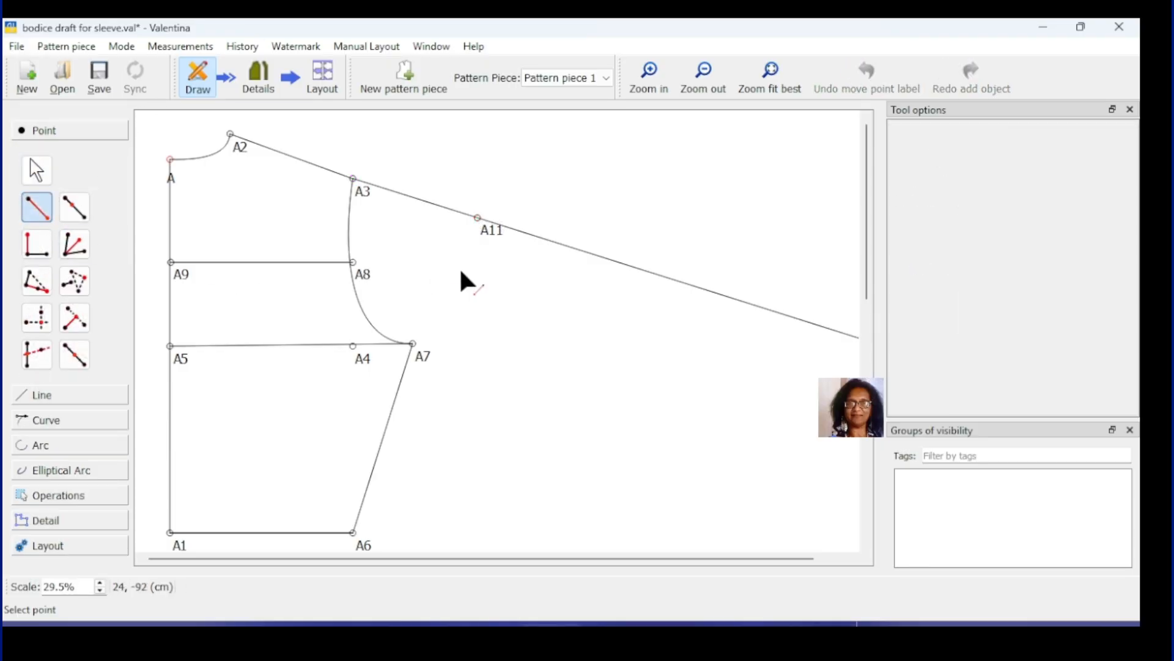
pyautogui.click(477, 218)
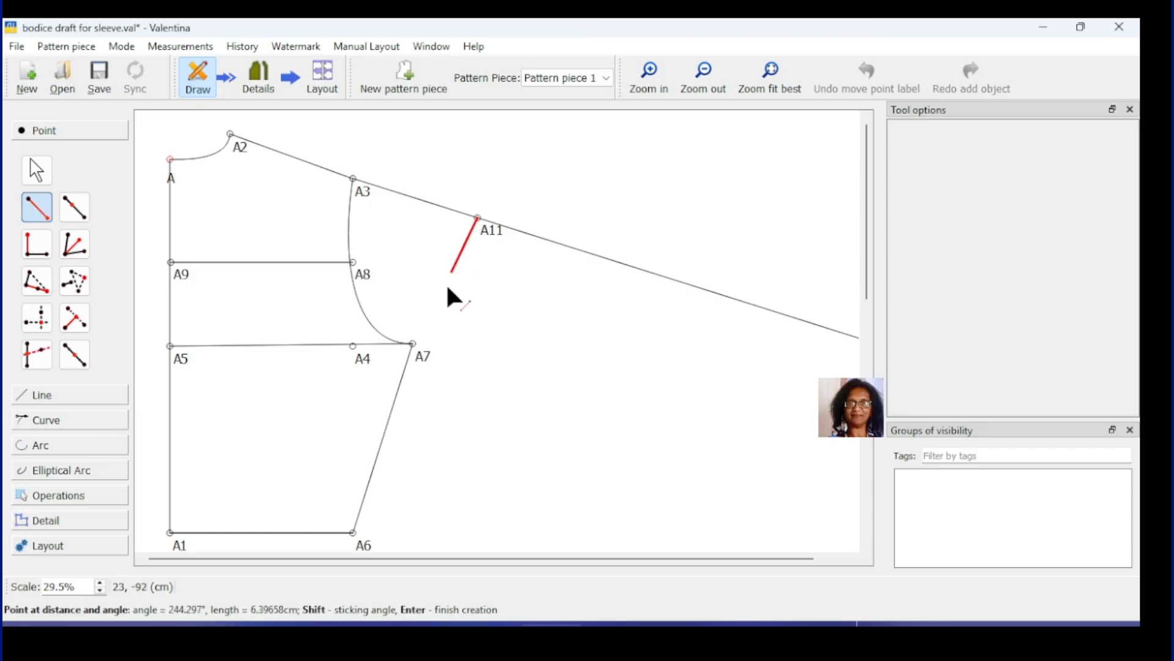
pyautogui.click(414, 346)
pyautogui.moveTo(488, 247); pyautogui.dragTo(456, 247)
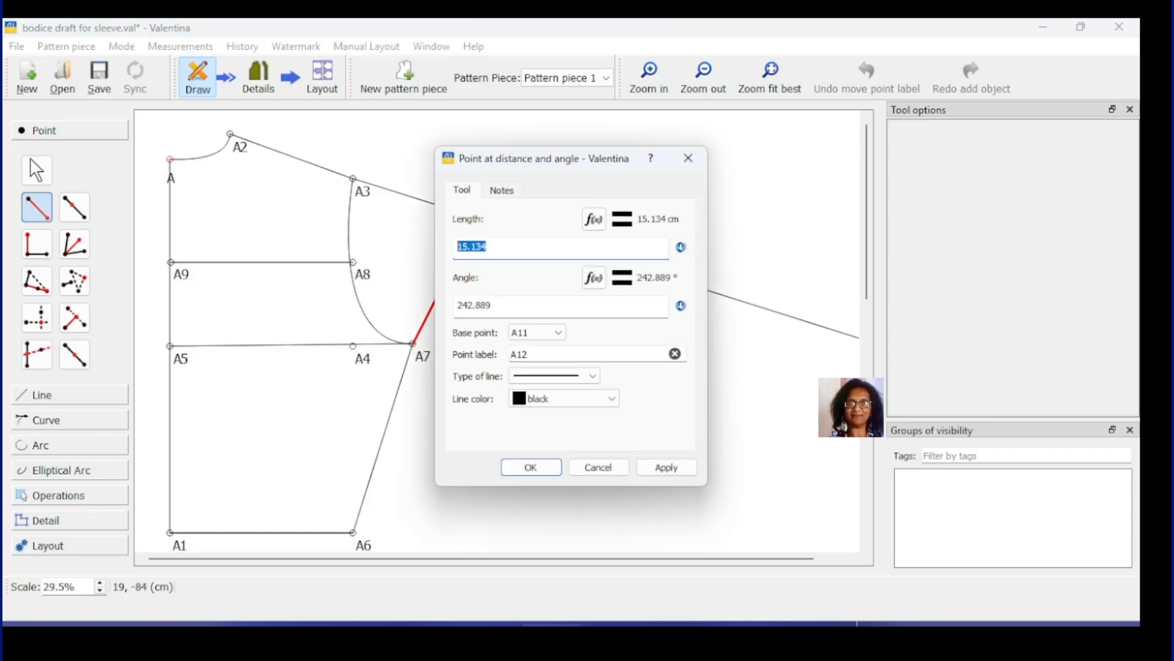
pyautogui.moveTo(616, 624)
pyautogui.write('35/2')
pyautogui.click(667, 467)
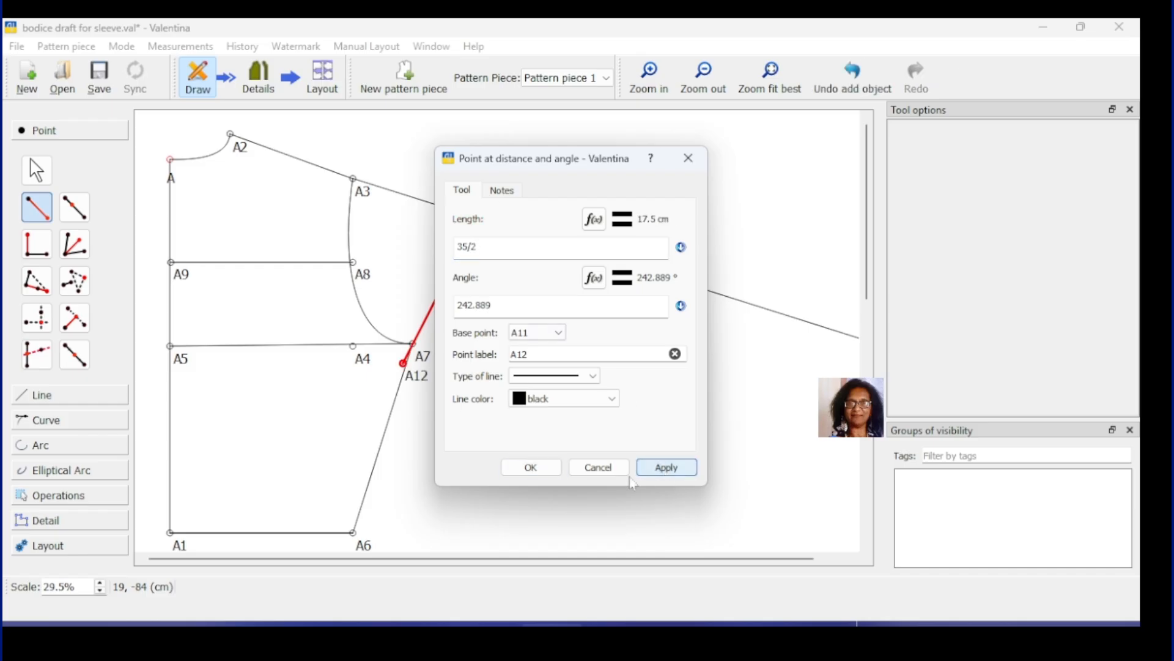
pyautogui.click(540, 468)
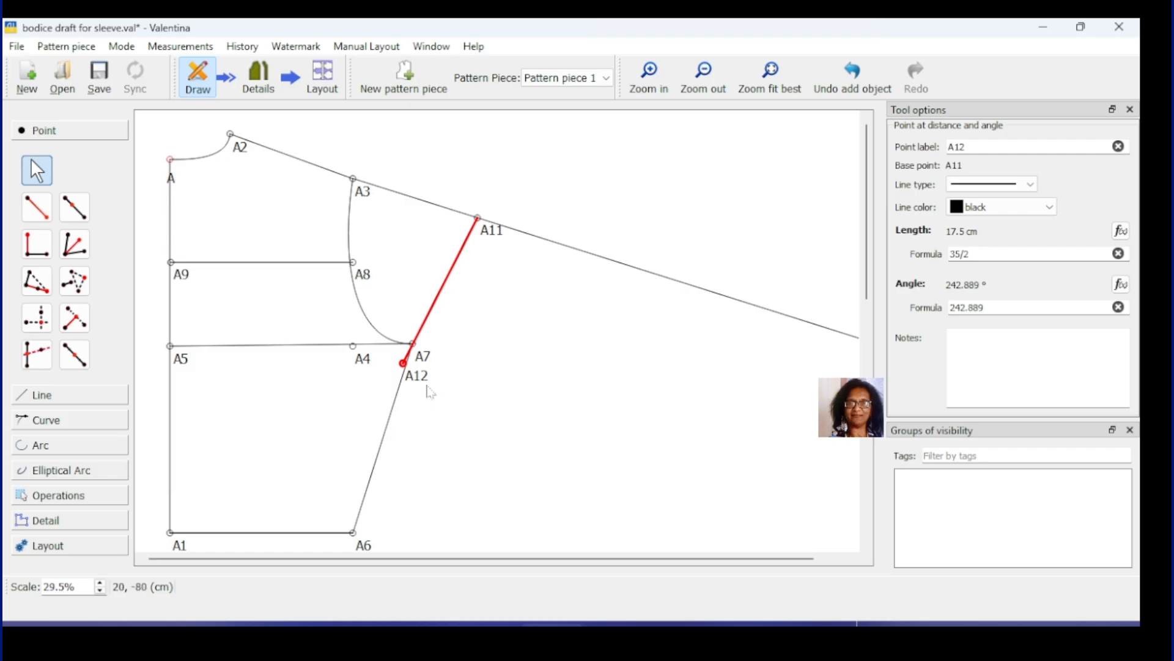
pyautogui.press('Delete')
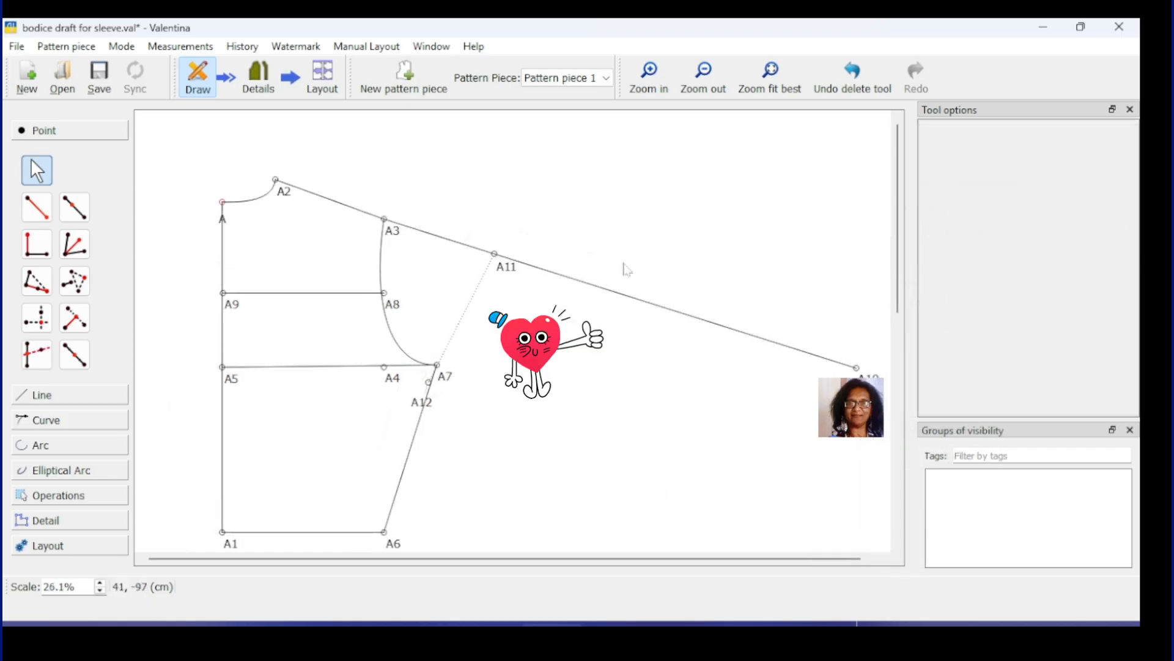
# Step: Create point A13 35.5 cm from A12 at 62.6438°, extending up through A11
pyautogui.click(38, 215)
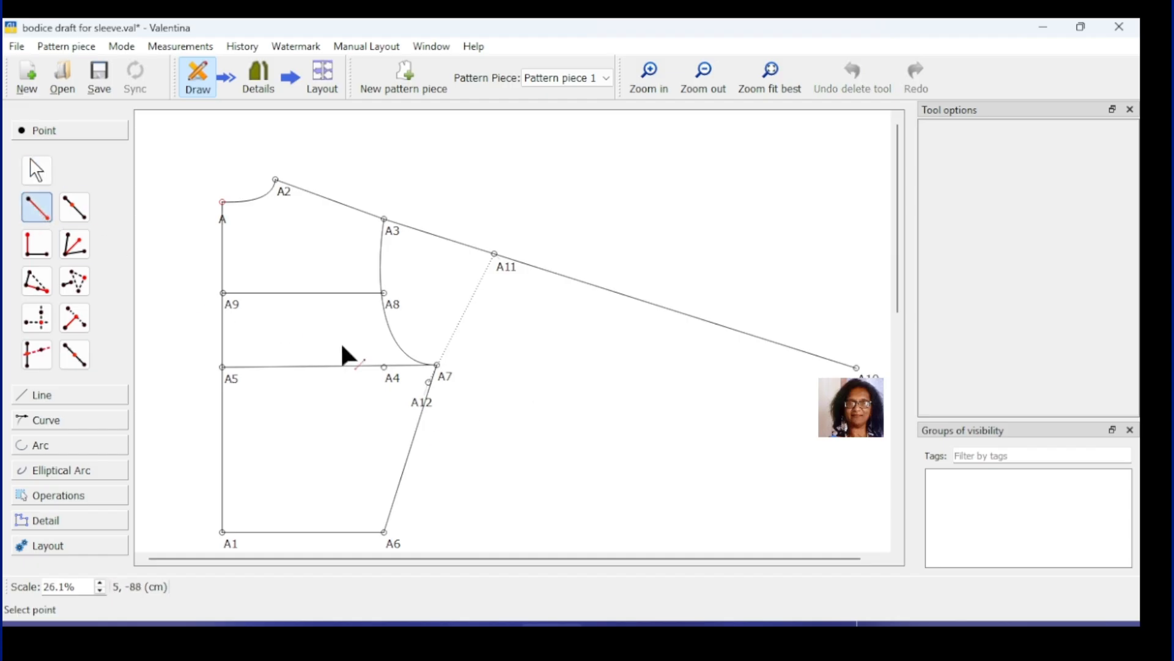
pyautogui.click(426, 406)
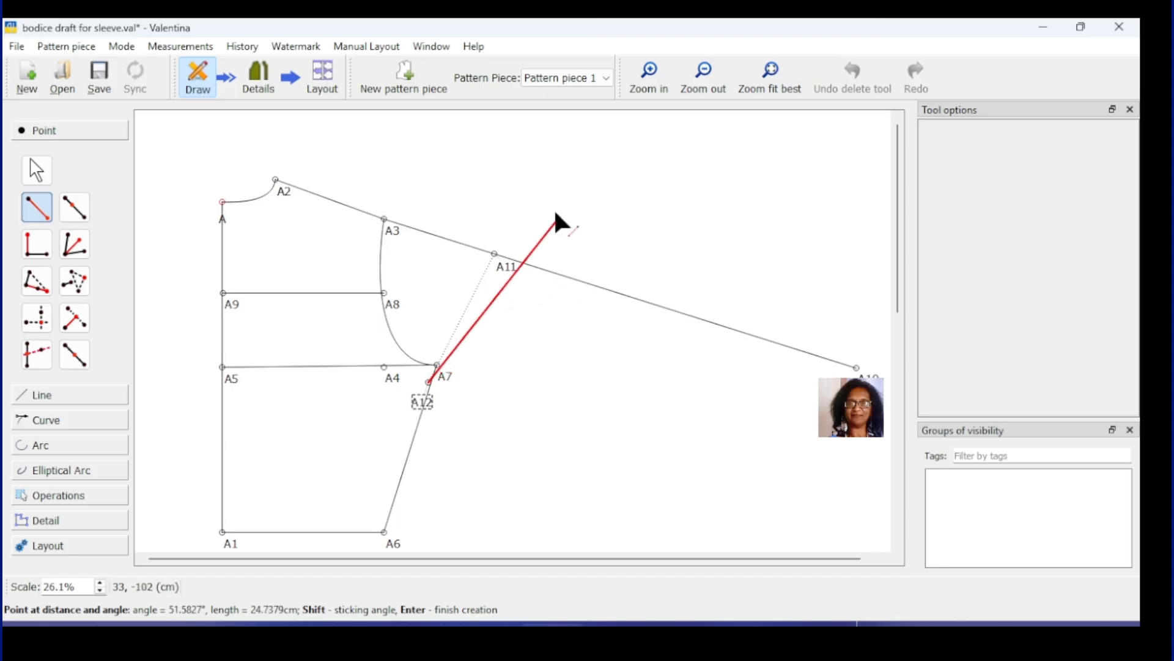
pyautogui.click(553, 134)
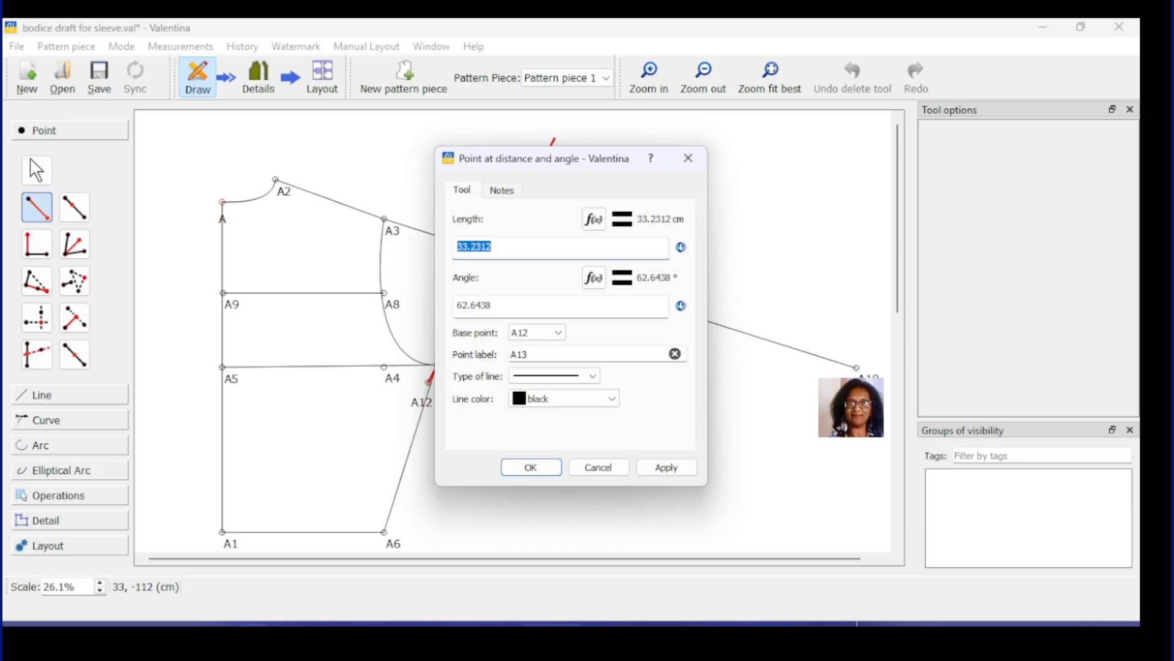
pyautogui.write('35.5')
pyautogui.click(666, 467)
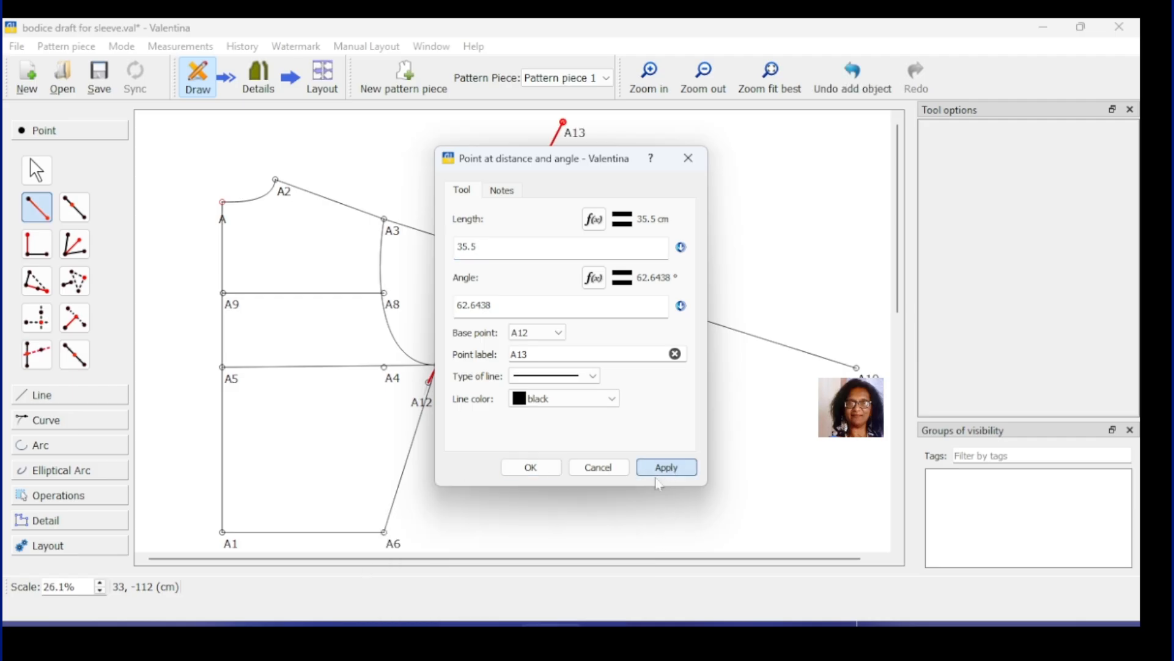
pyautogui.click(546, 474)
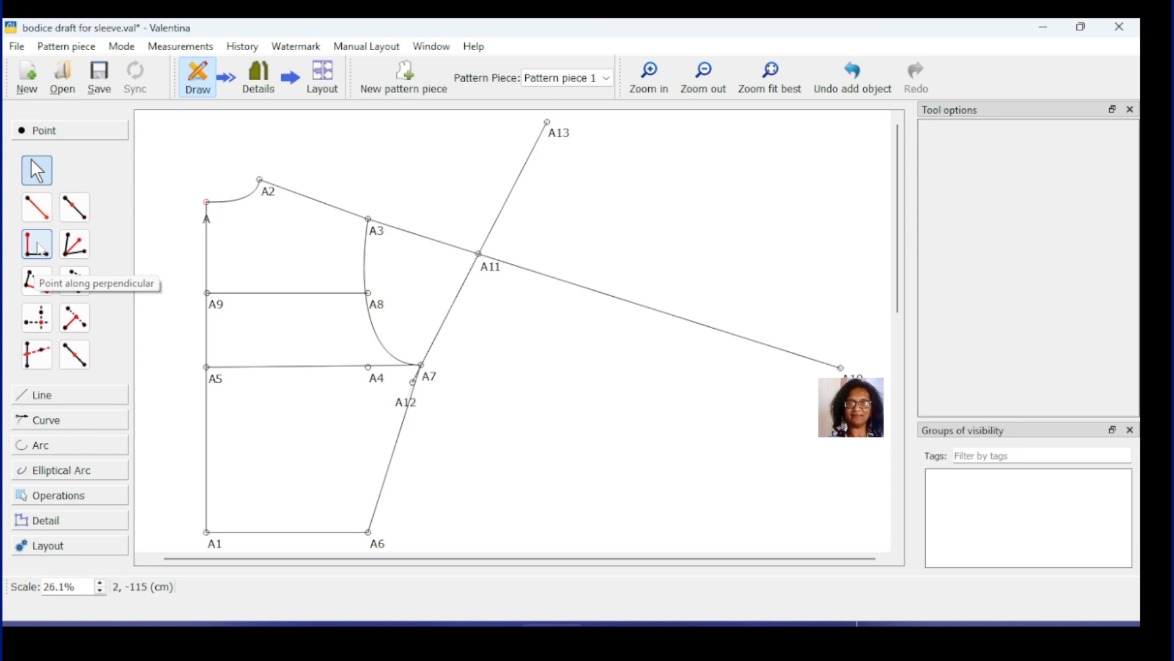
pyautogui.click(39, 247)
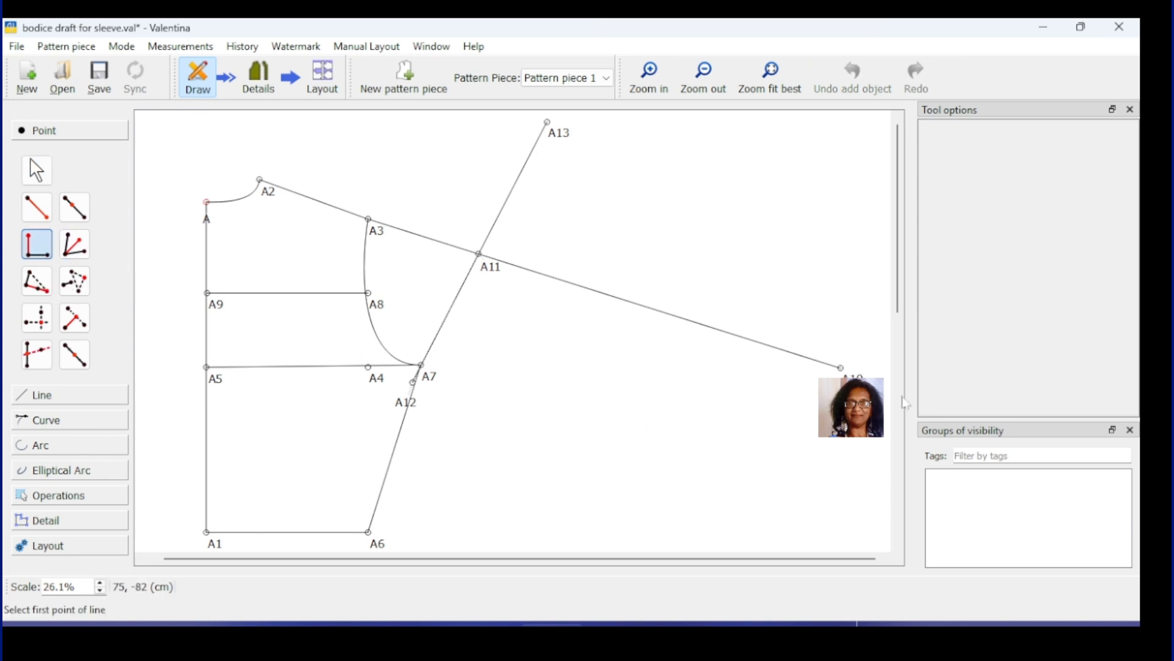
# Step: Add point A14 9.5 cm (19/2) perpendicular to line A10–A3 at A10
pyautogui.click(841, 368)
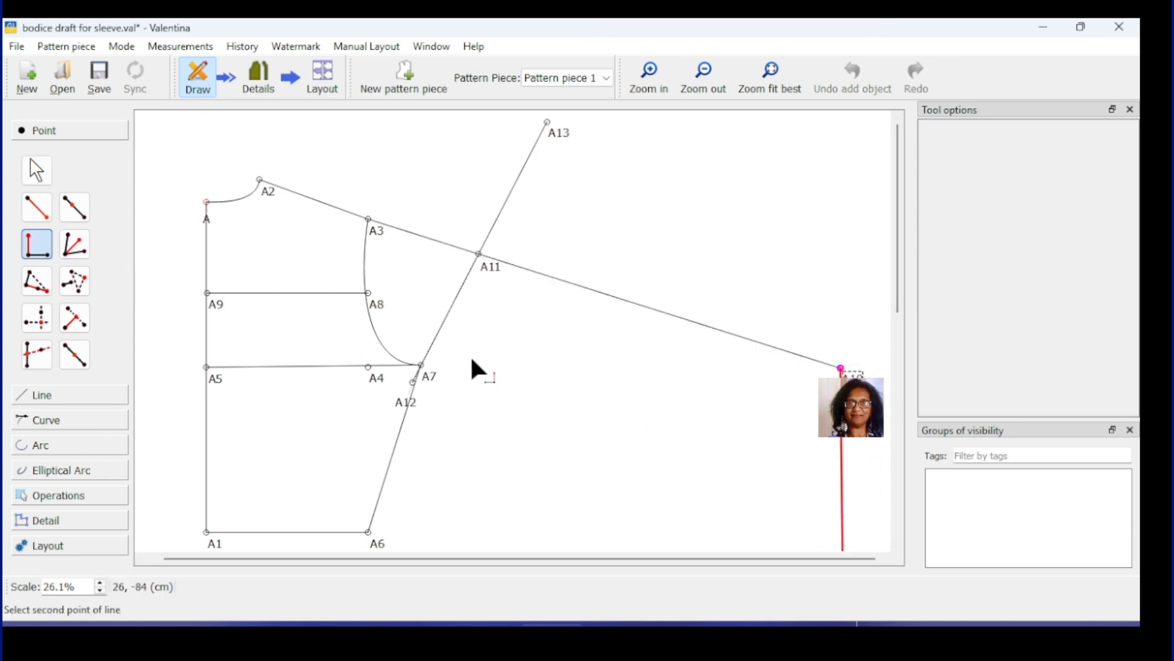
pyautogui.click(368, 219)
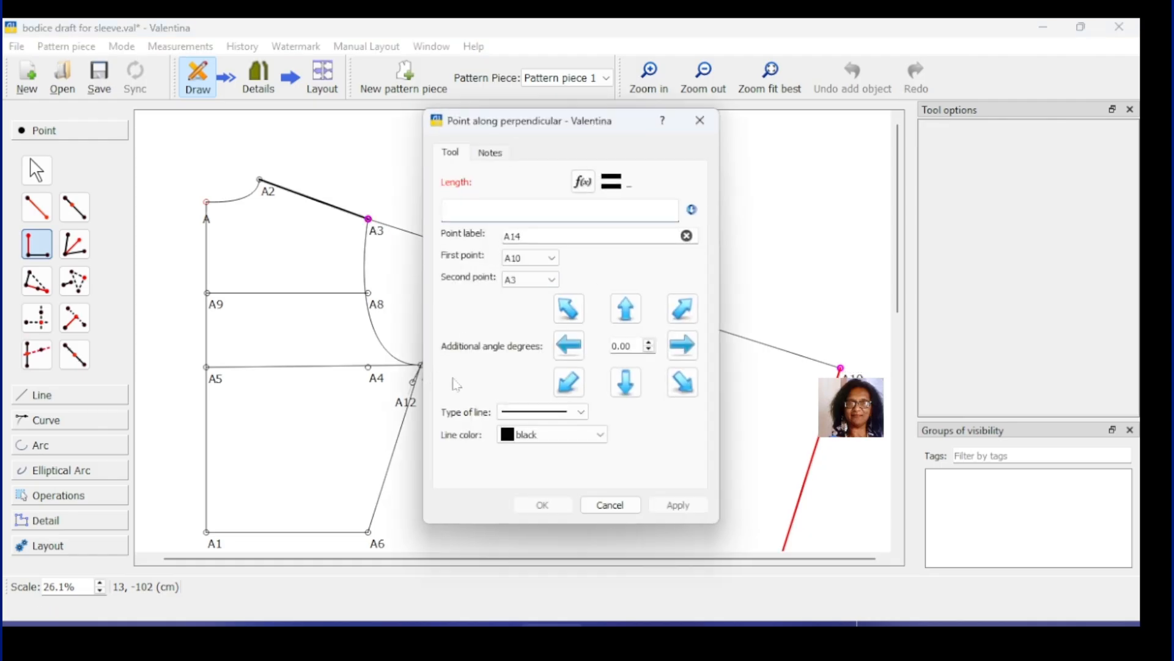
pyautogui.write('19/2')
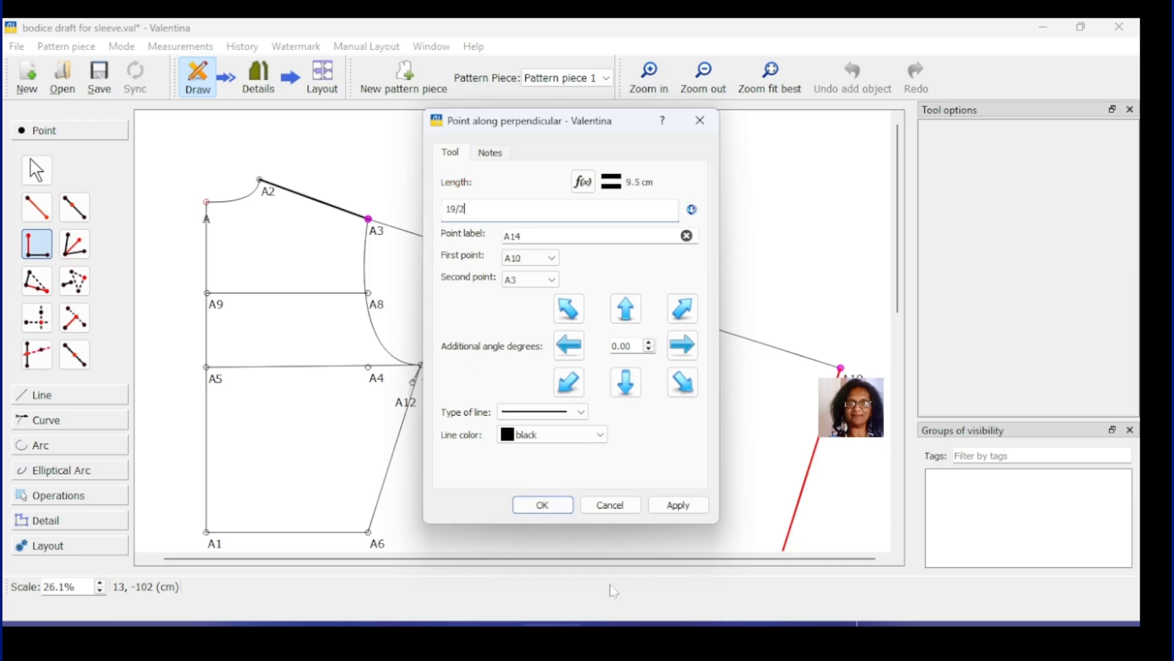
pyautogui.click(675, 505)
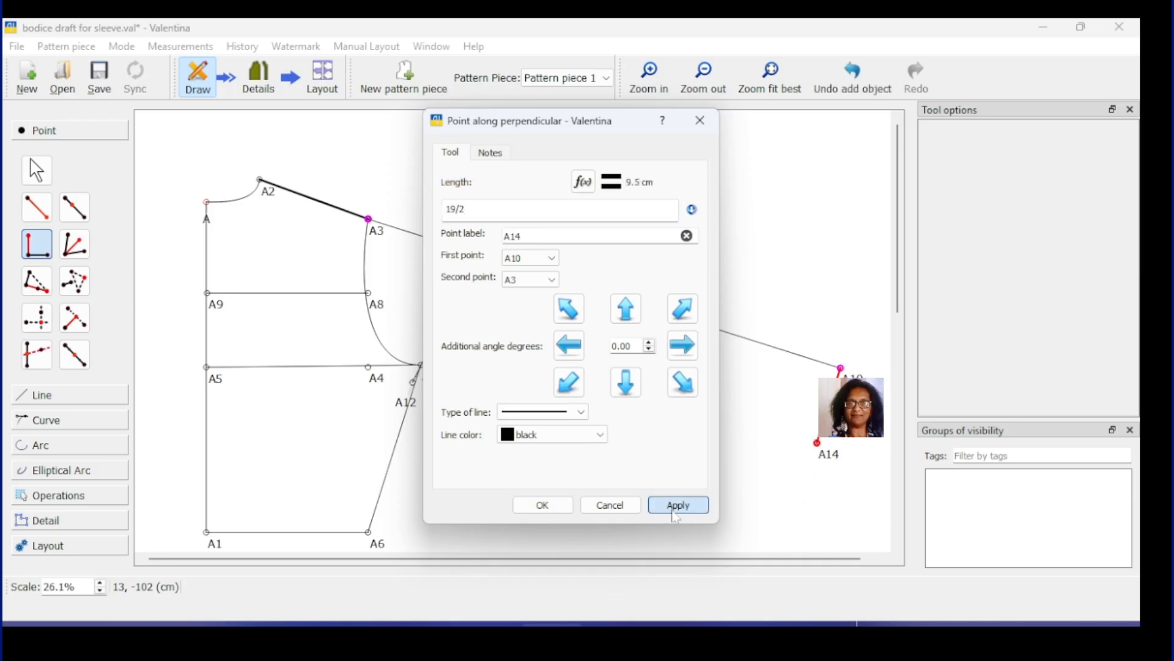
pyautogui.click(541, 505)
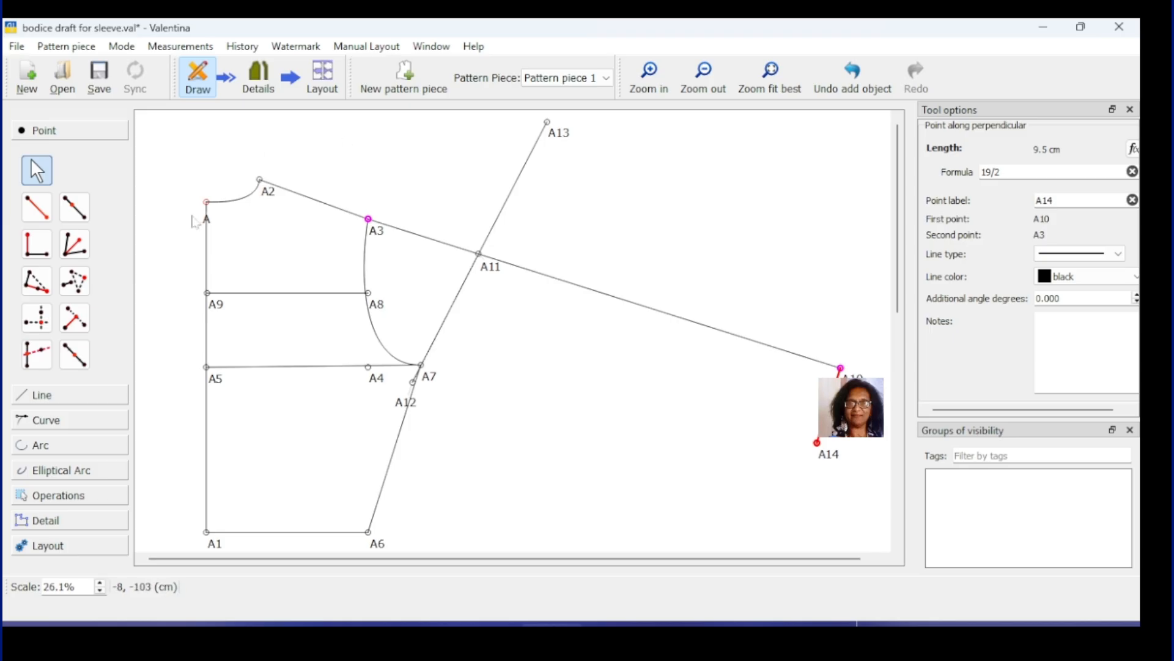
# Step: Create point A15 19 cm from A14 at 71.2958°, running up through A10
pyautogui.hotkey('alt', 'l')
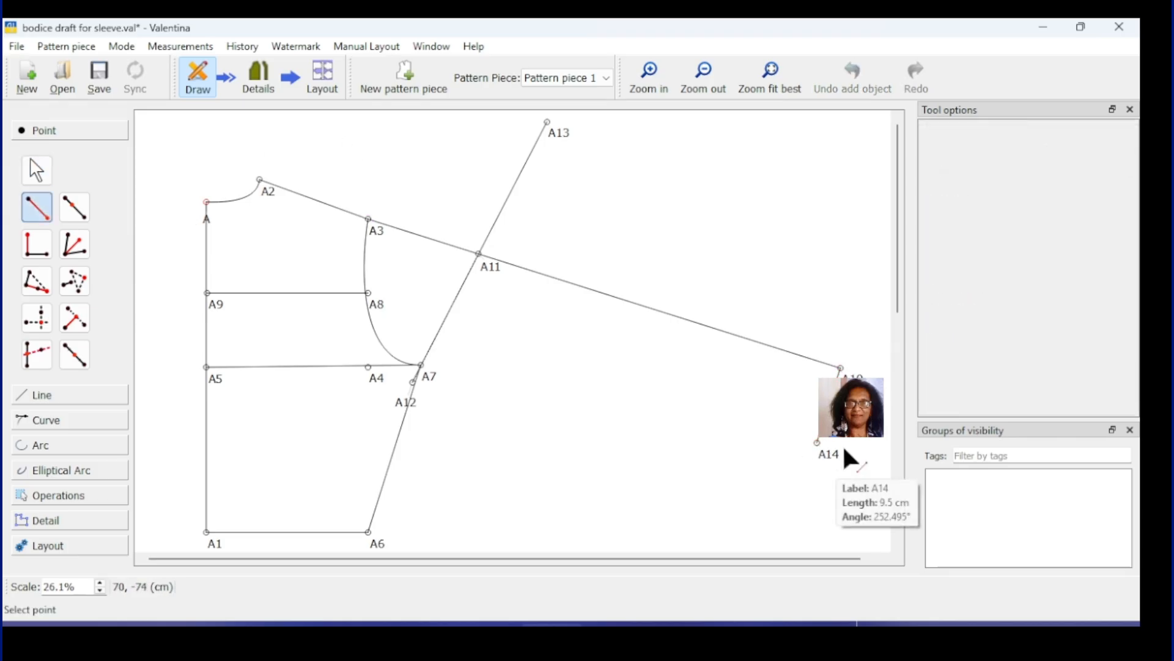
pyautogui.click(827, 467)
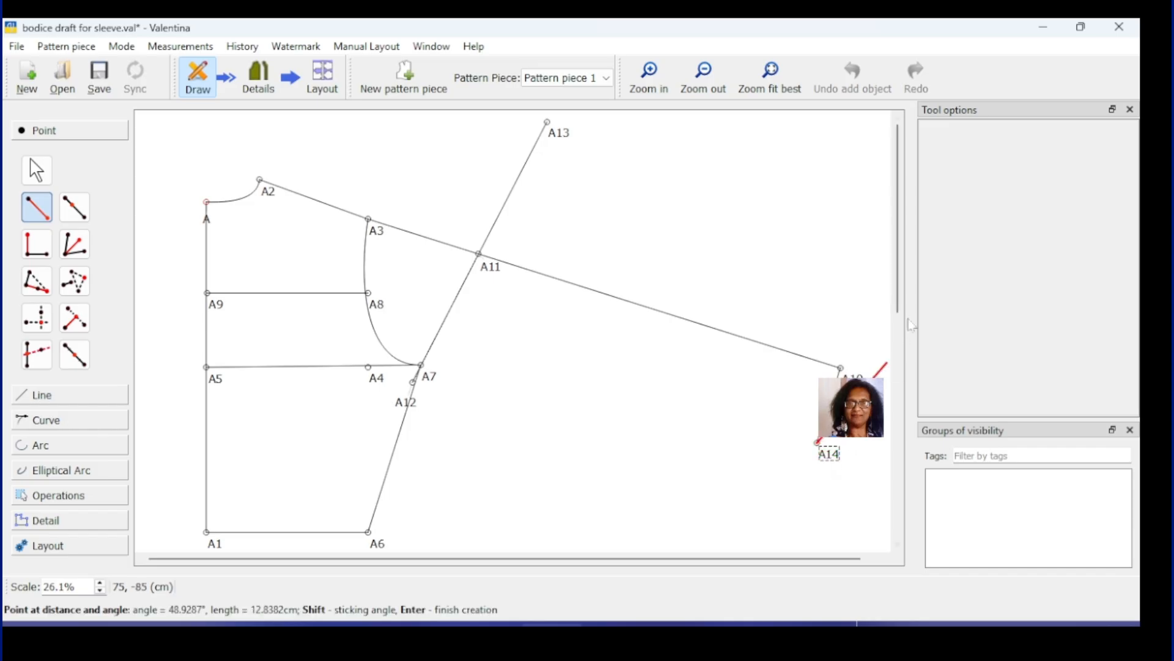
pyautogui.click(875, 273)
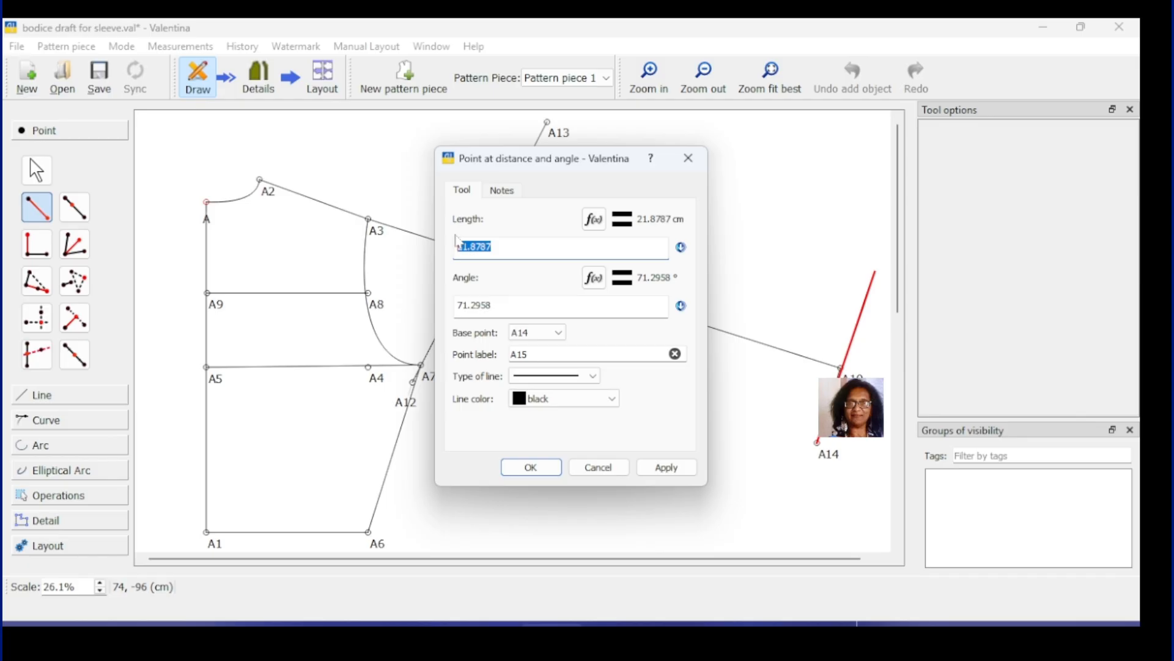
pyautogui.write('19')
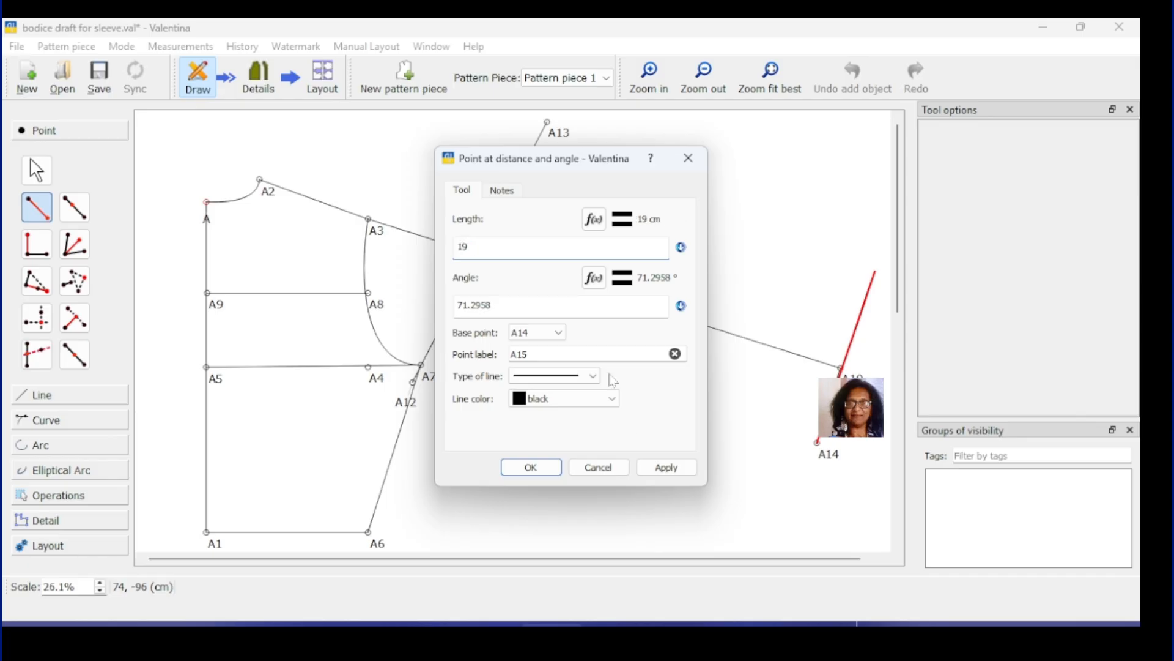
pyautogui.click(660, 466)
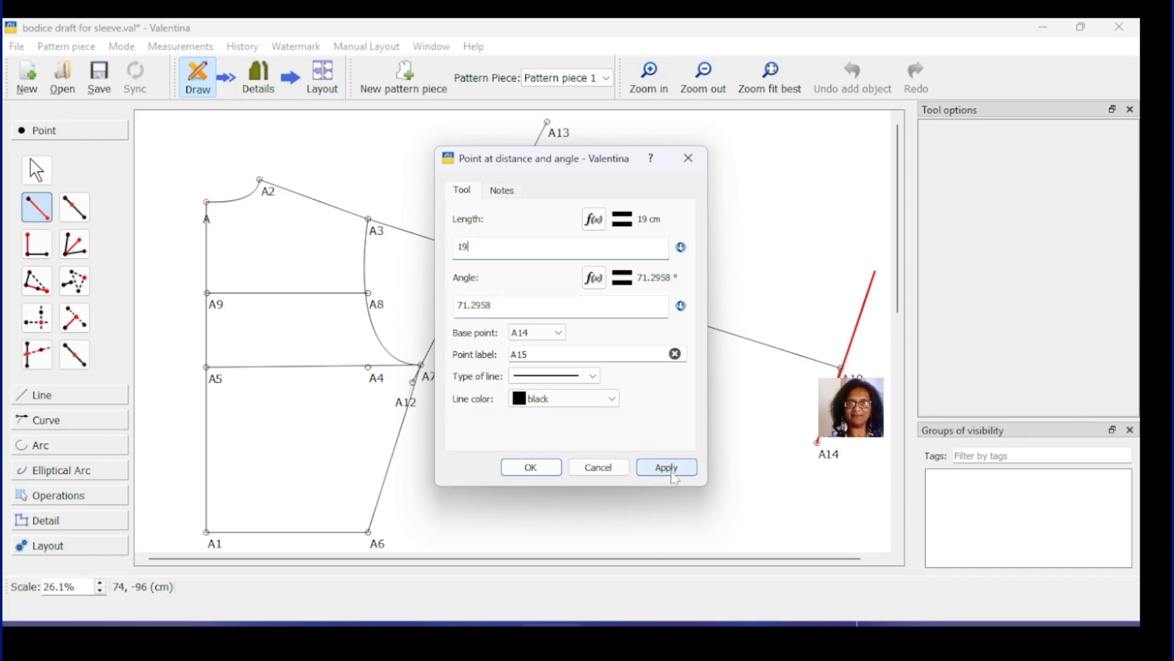
pyautogui.click(540, 466)
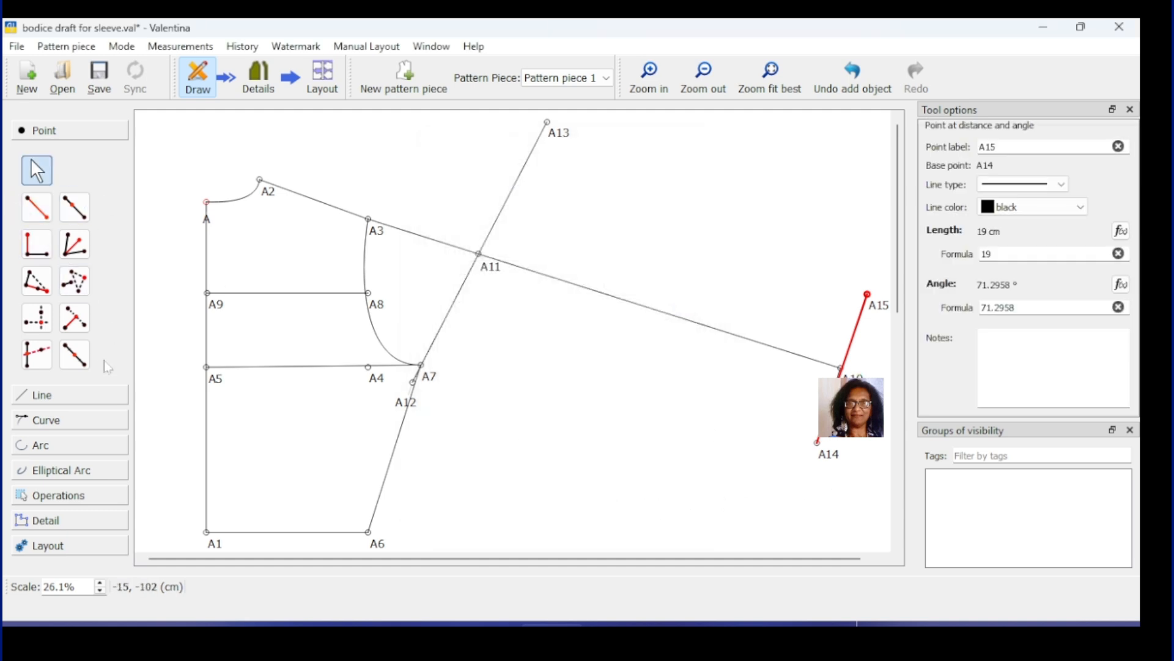
pyautogui.click(63, 403)
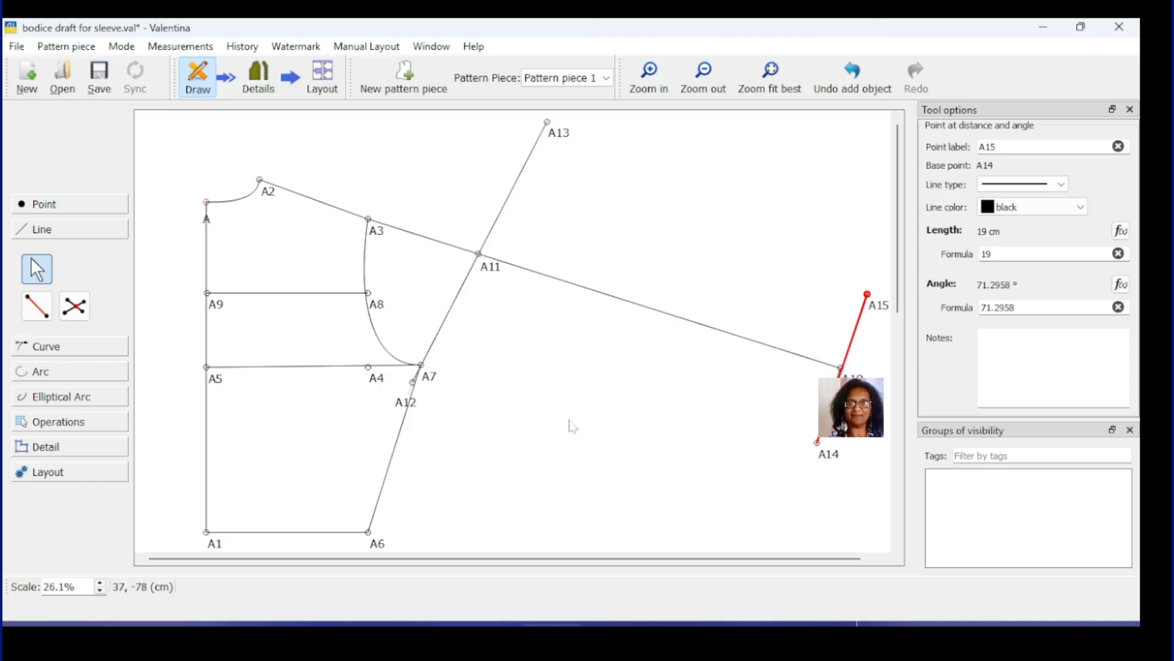
# Step: Draw straight lines A14–A12 and A15–A13 to close the sleeve outline
pyautogui.click(35, 299)
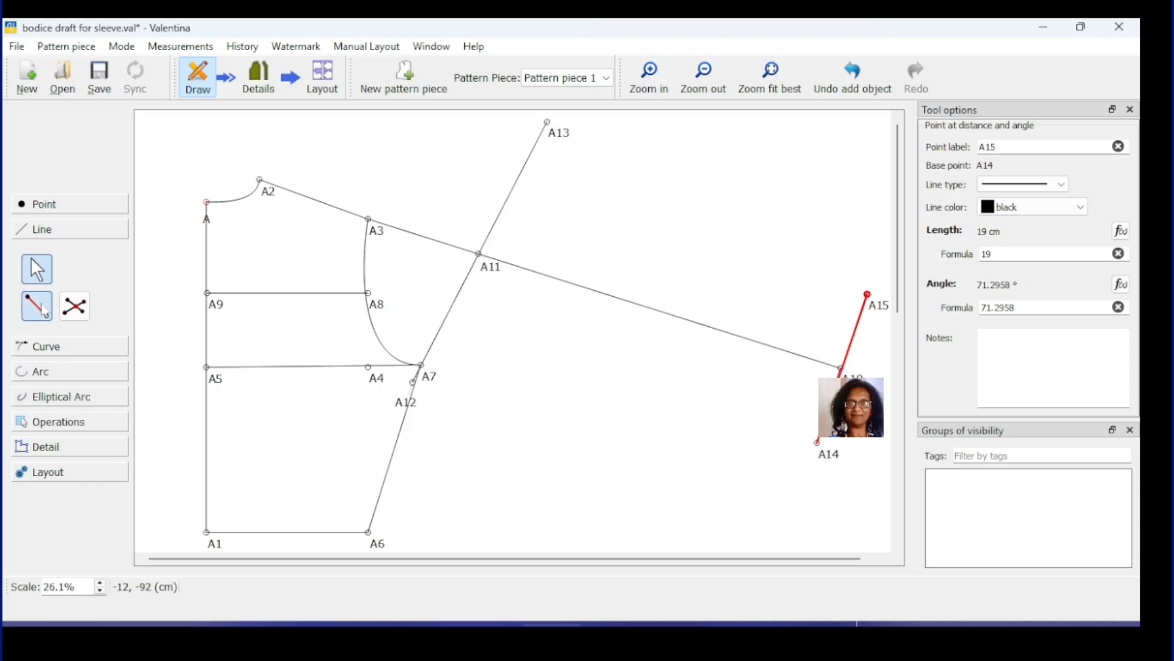
pyautogui.click(825, 456)
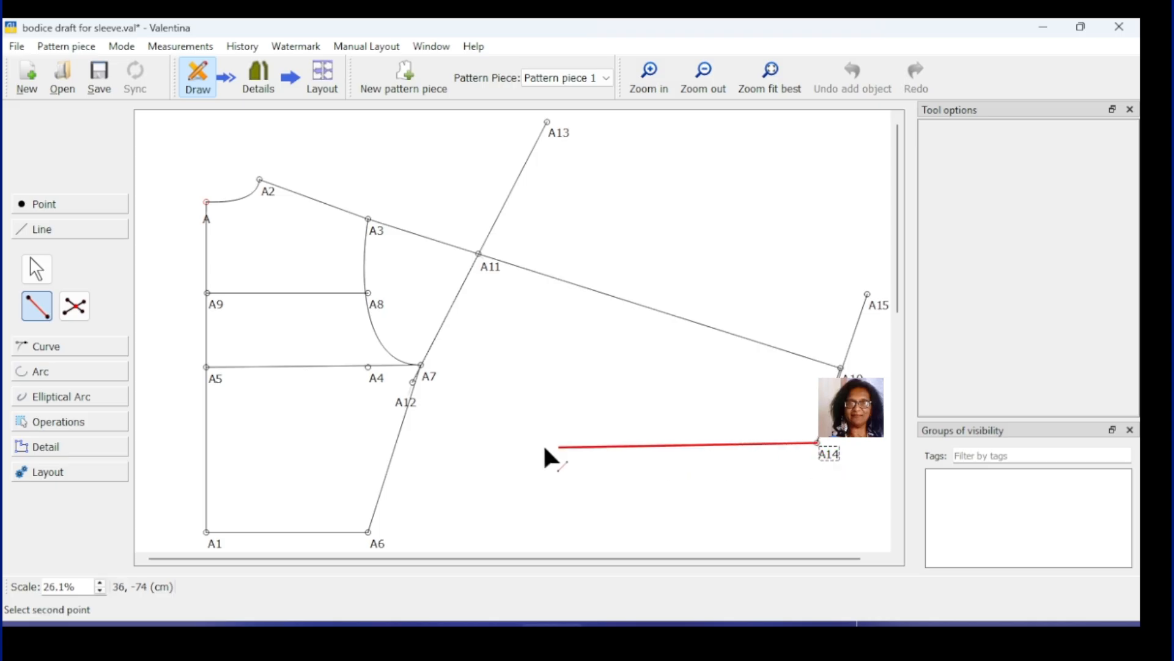
pyautogui.click(403, 405)
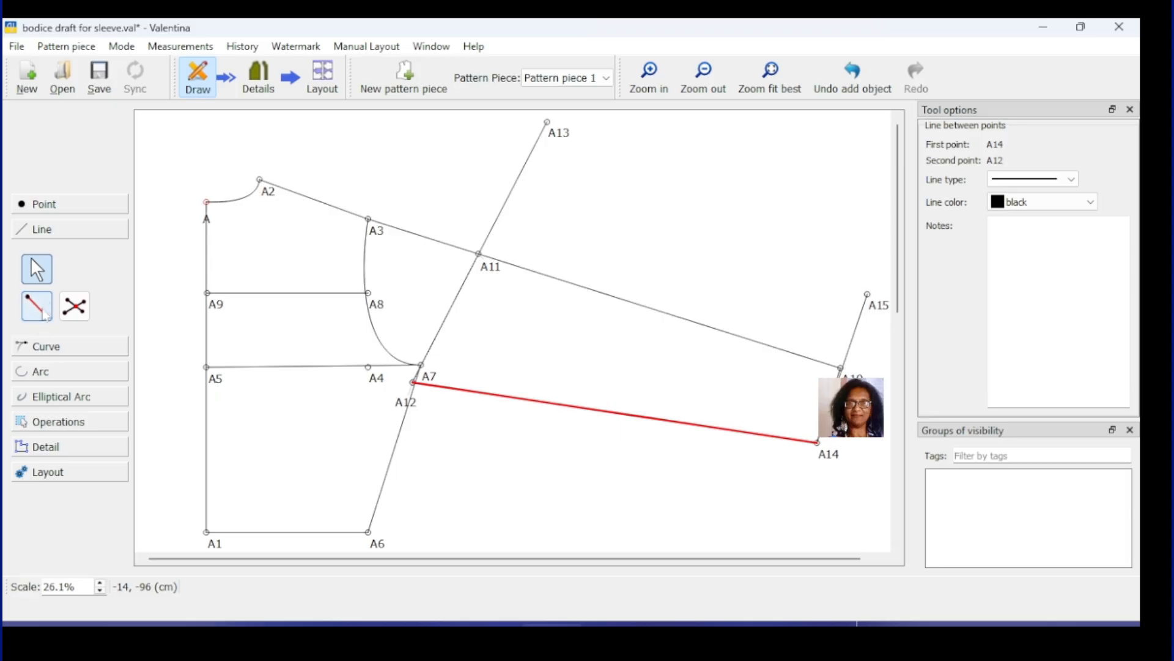
pyautogui.click(37, 305)
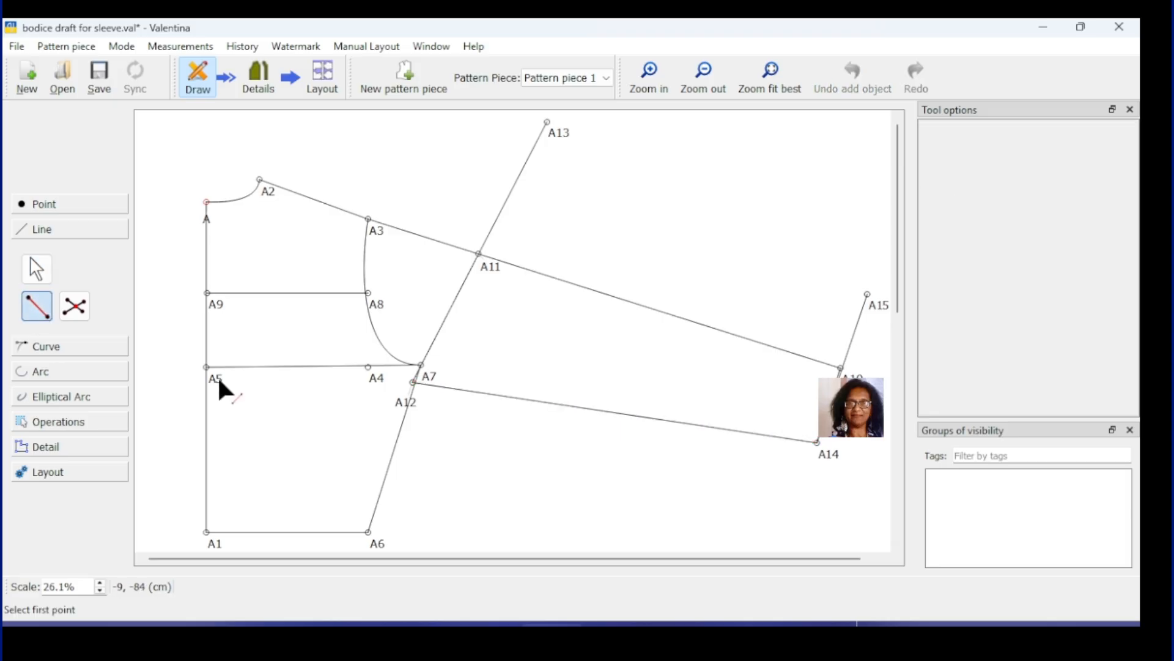
pyautogui.click(868, 295)
pyautogui.click(548, 123)
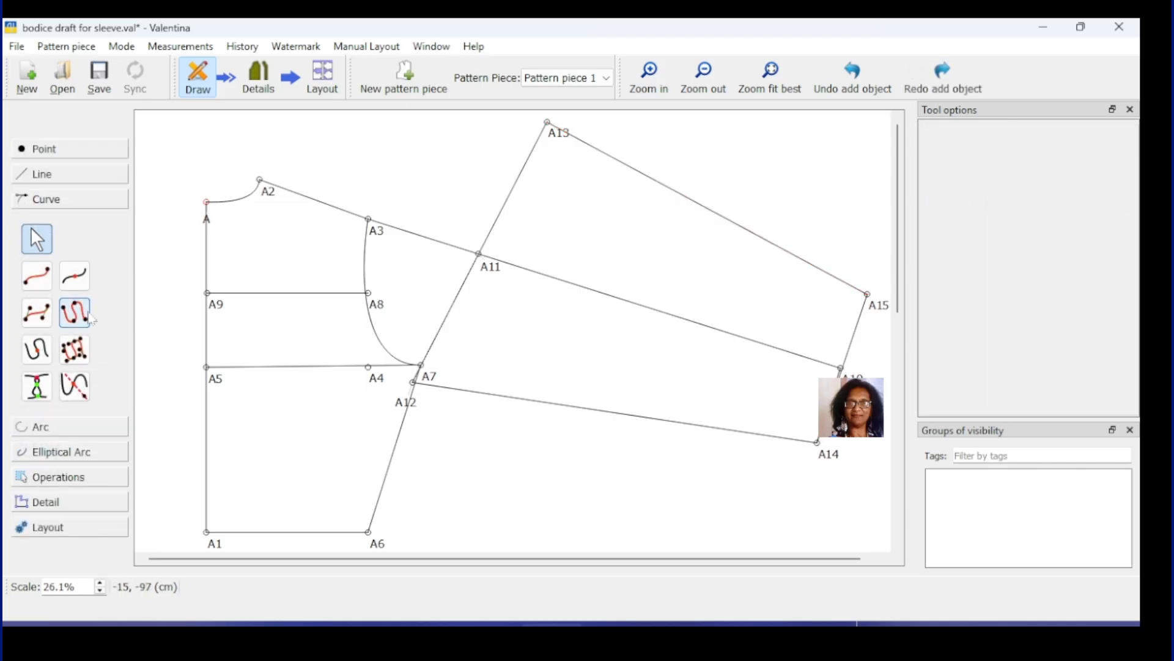
pyautogui.click(82, 313)
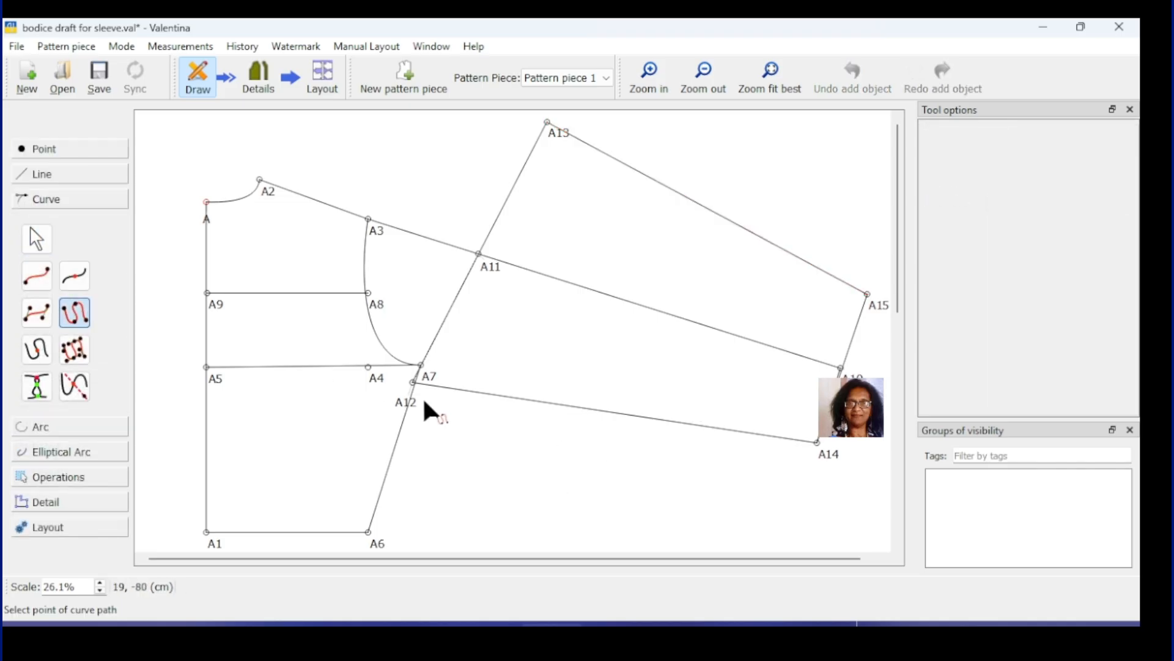
# Step: Create a curved path through points A12, A3 and A13
pyautogui.click(408, 404)
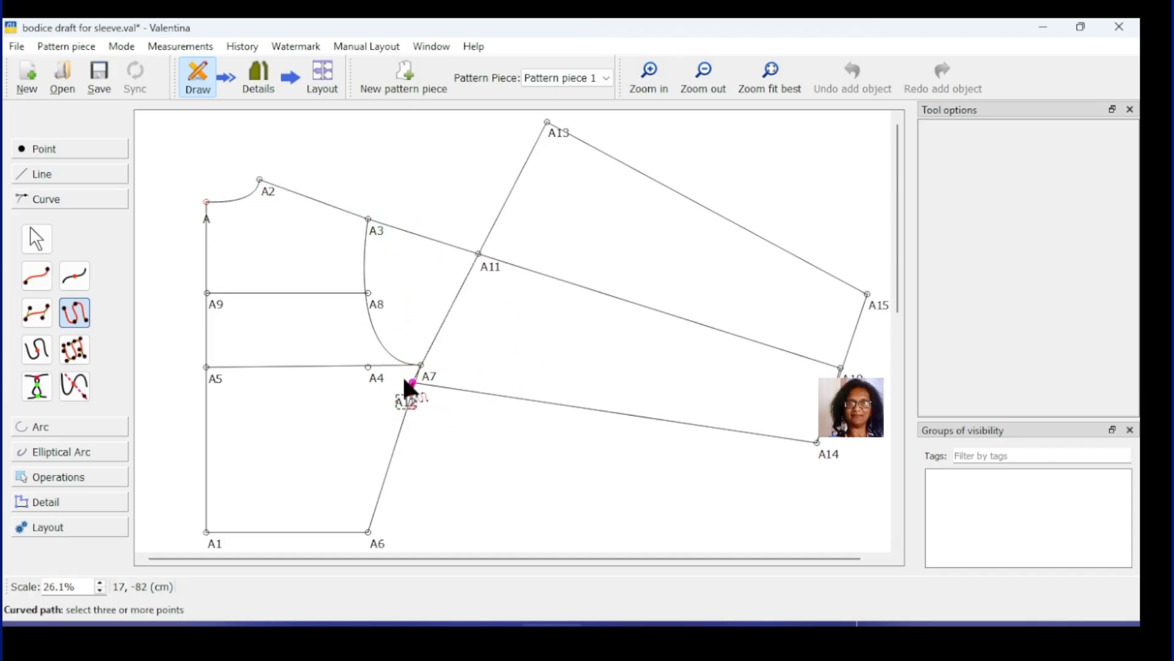
pyautogui.click(373, 232)
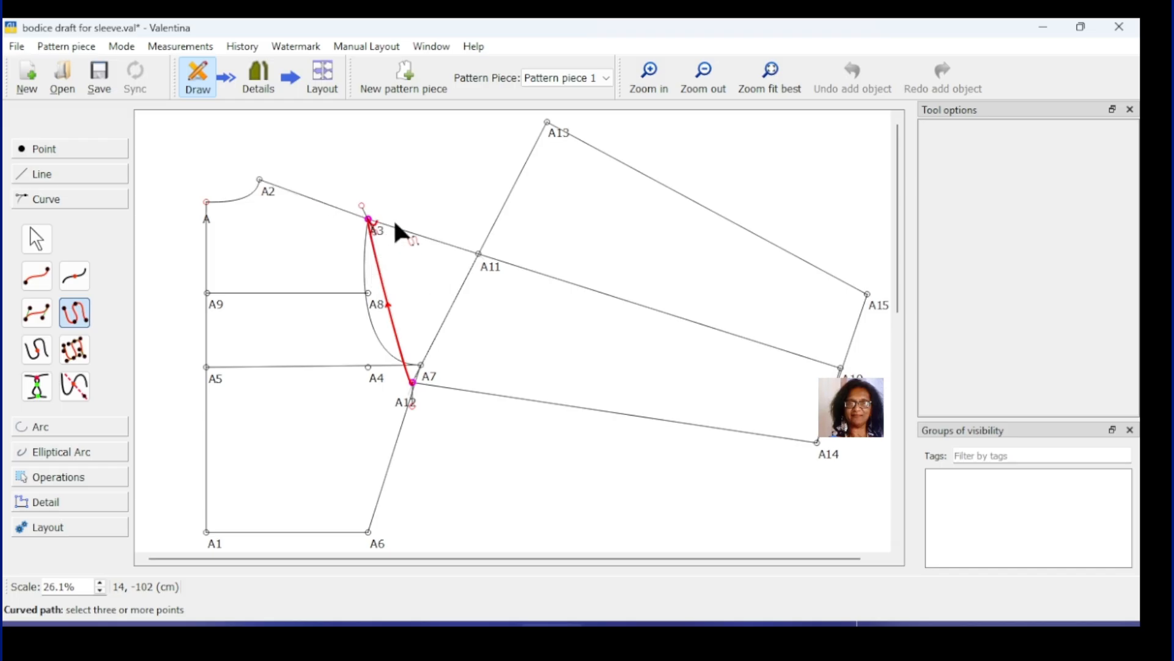
pyautogui.click(547, 122)
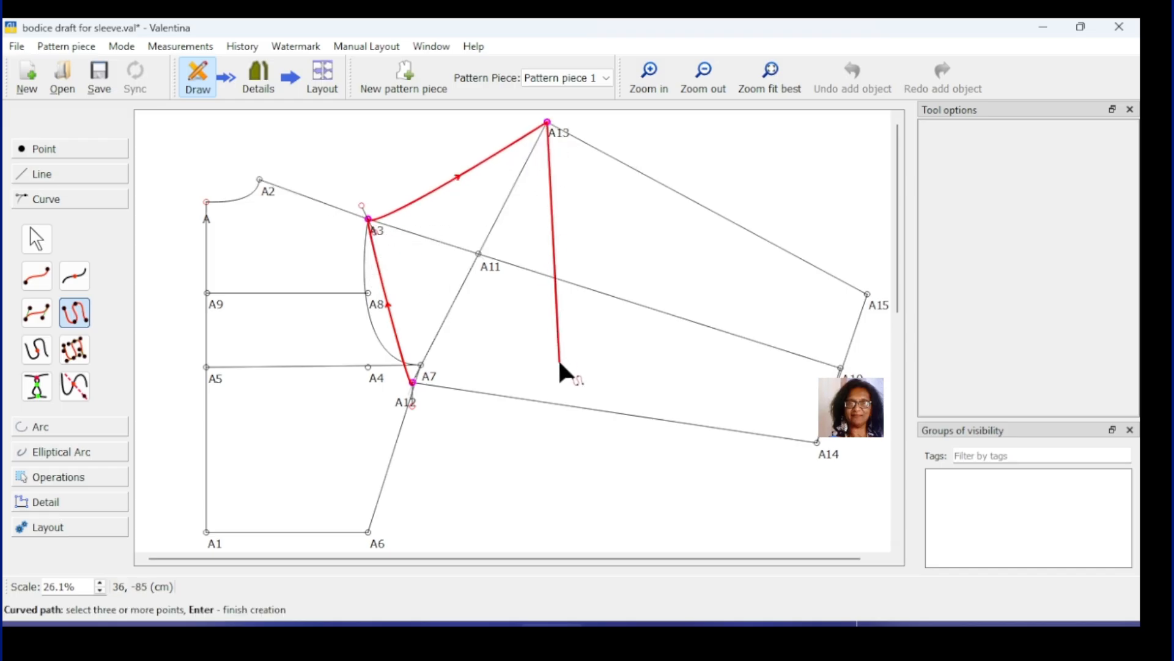
pyautogui.press('Return')
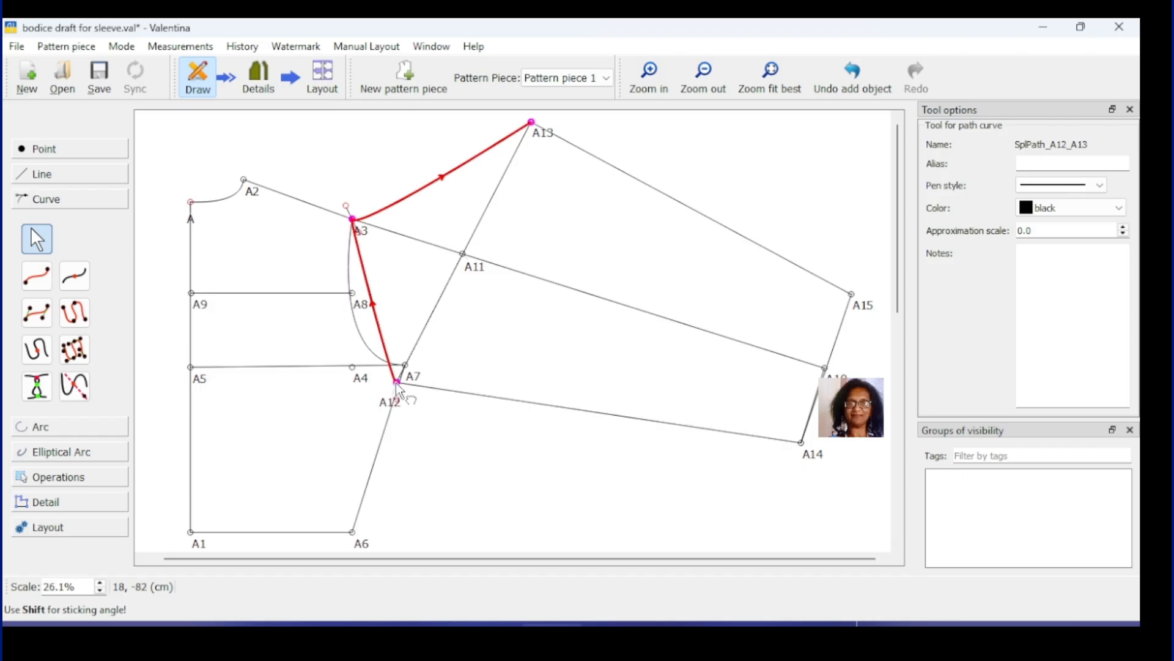
# Step: Drag the curve's control handles at A12, A3 and A13 to round out the sleeve cap
pyautogui.moveTo(398, 385); pyautogui.dragTo(409, 356)
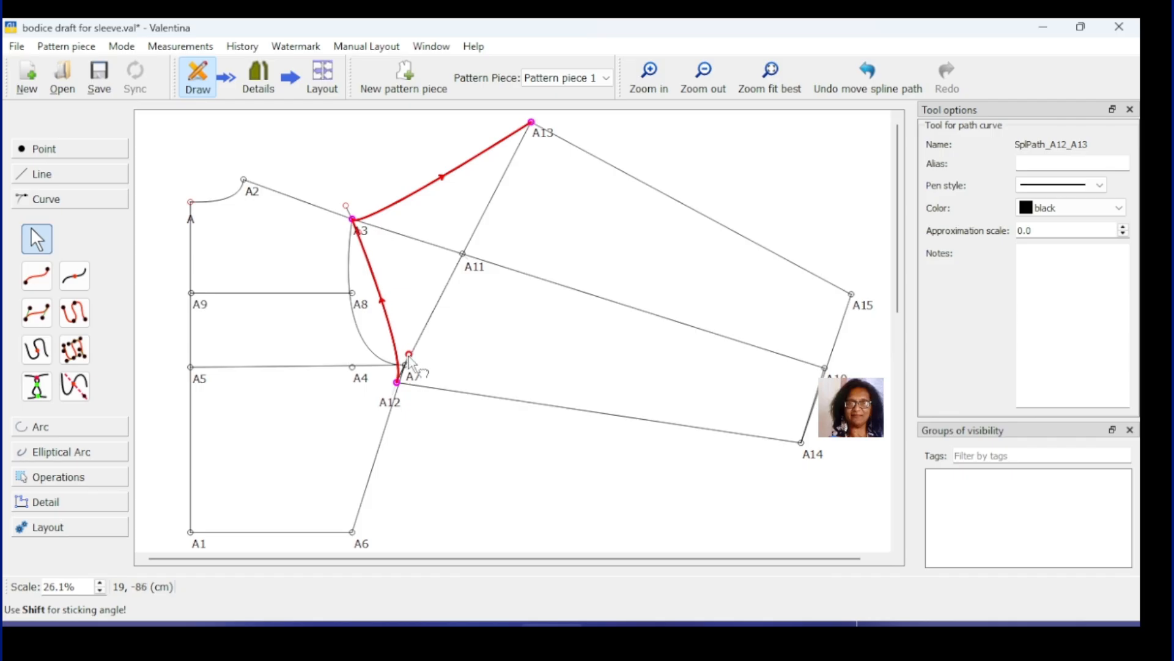
pyautogui.moveTo(346, 206); pyautogui.dragTo(321, 278)
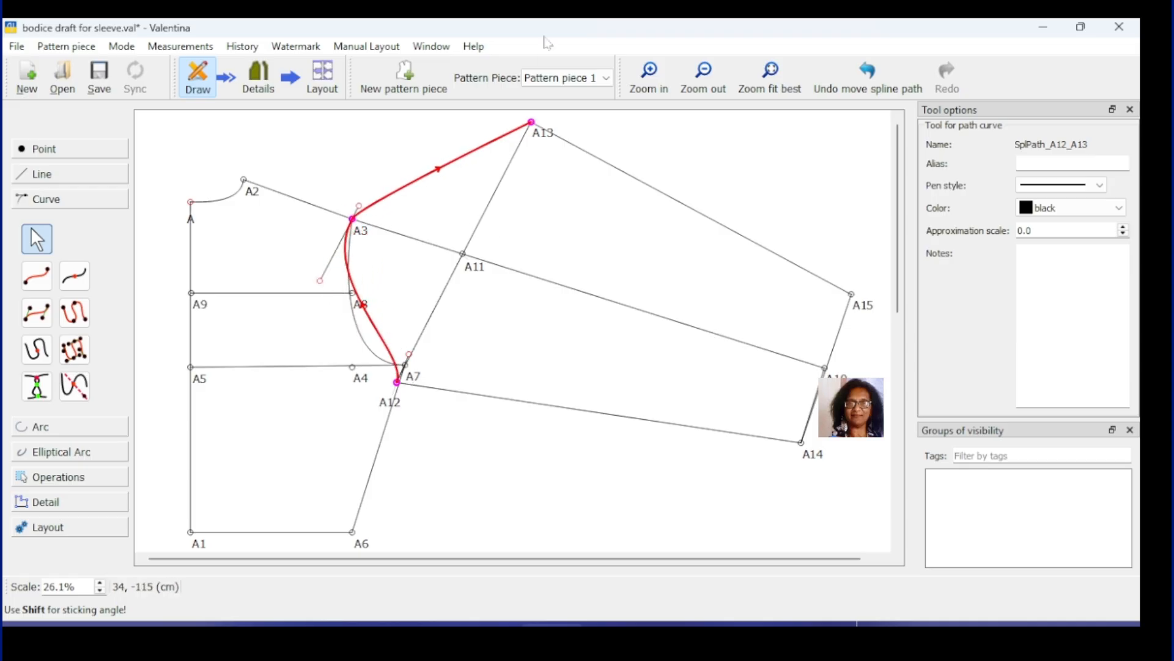
pyautogui.click(534, 125)
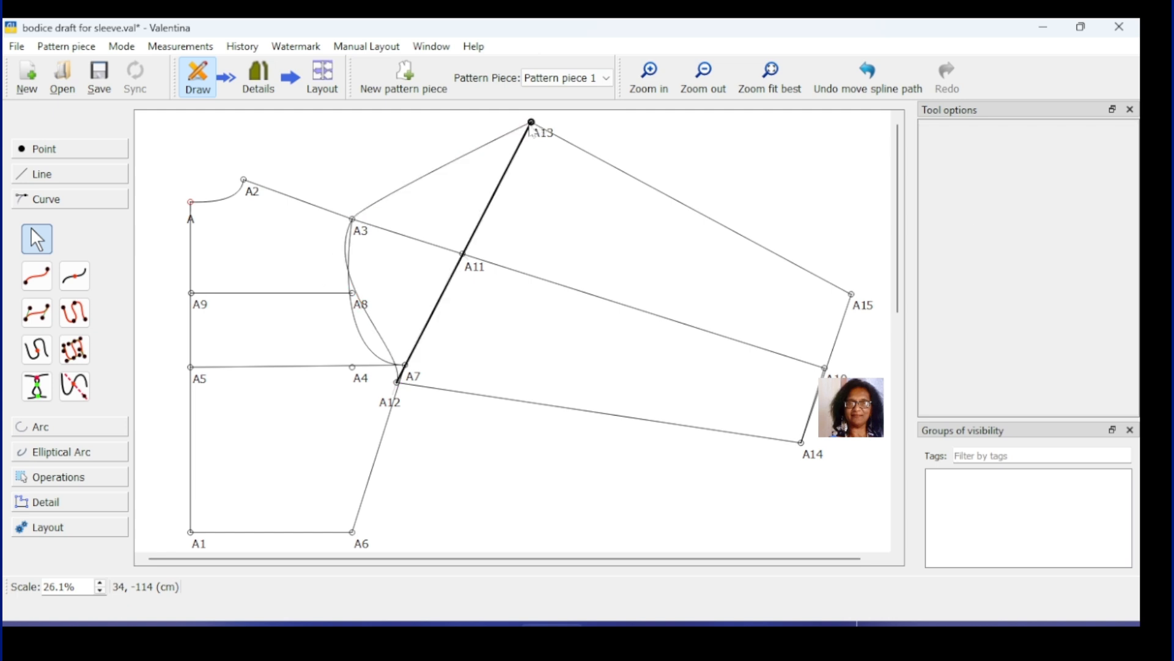
pyautogui.click(532, 127)
pyautogui.moveTo(533, 127); pyautogui.dragTo(510, 170)
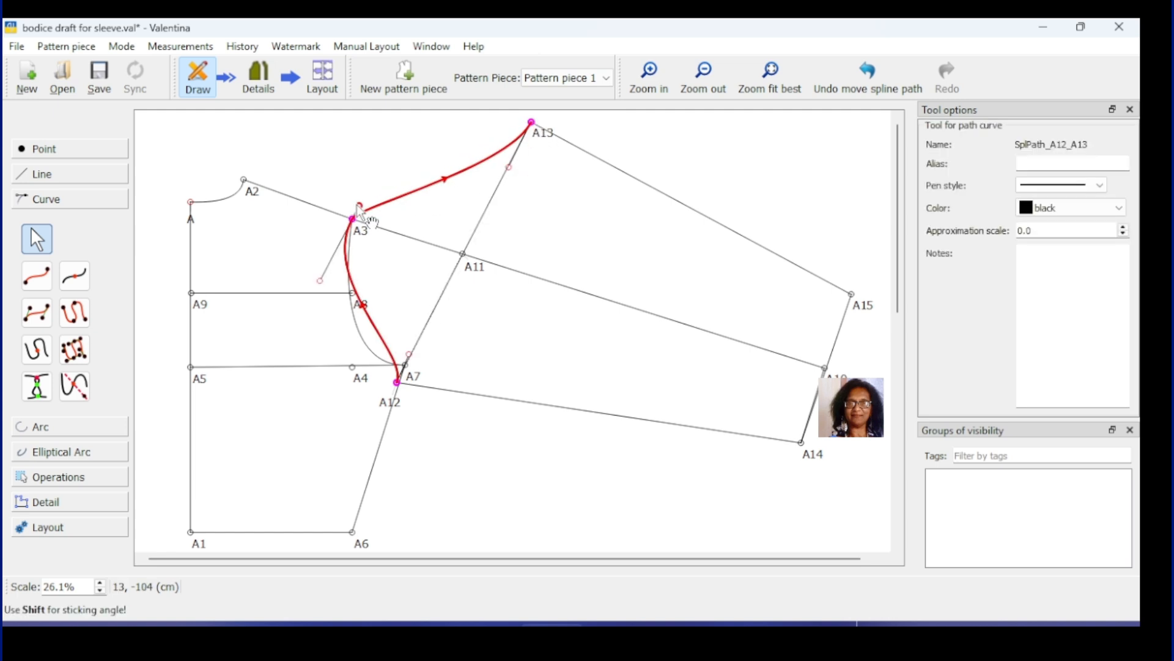
pyautogui.moveTo(358, 205); pyautogui.dragTo(388, 147)
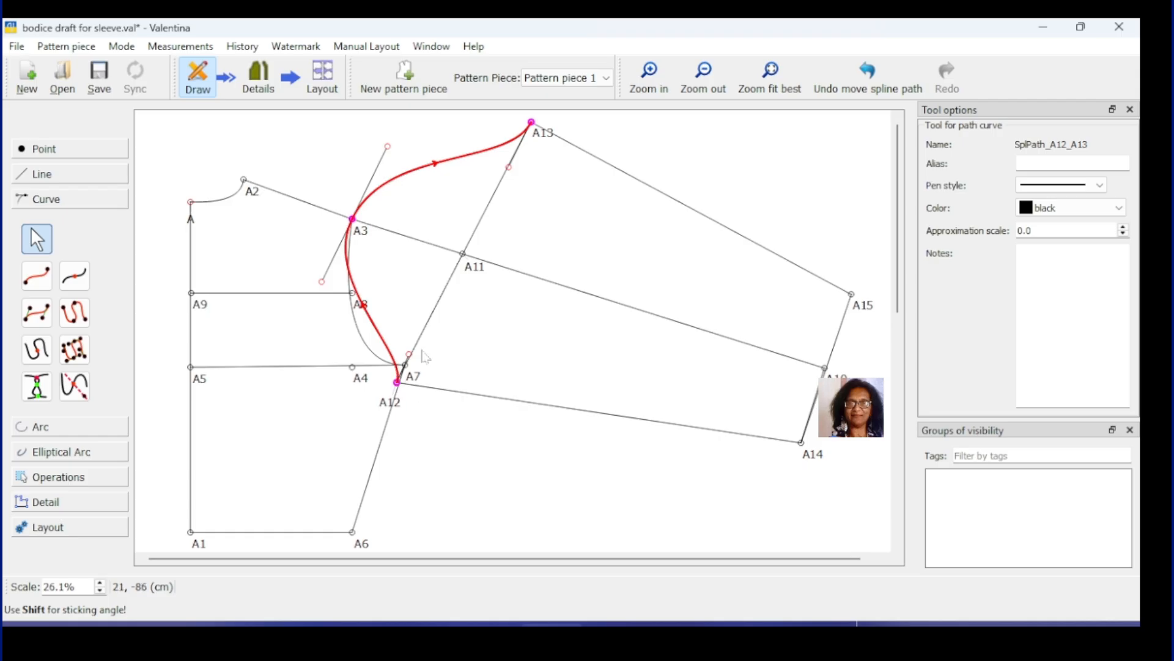
pyautogui.moveTo(410, 355); pyautogui.dragTo(410, 352)
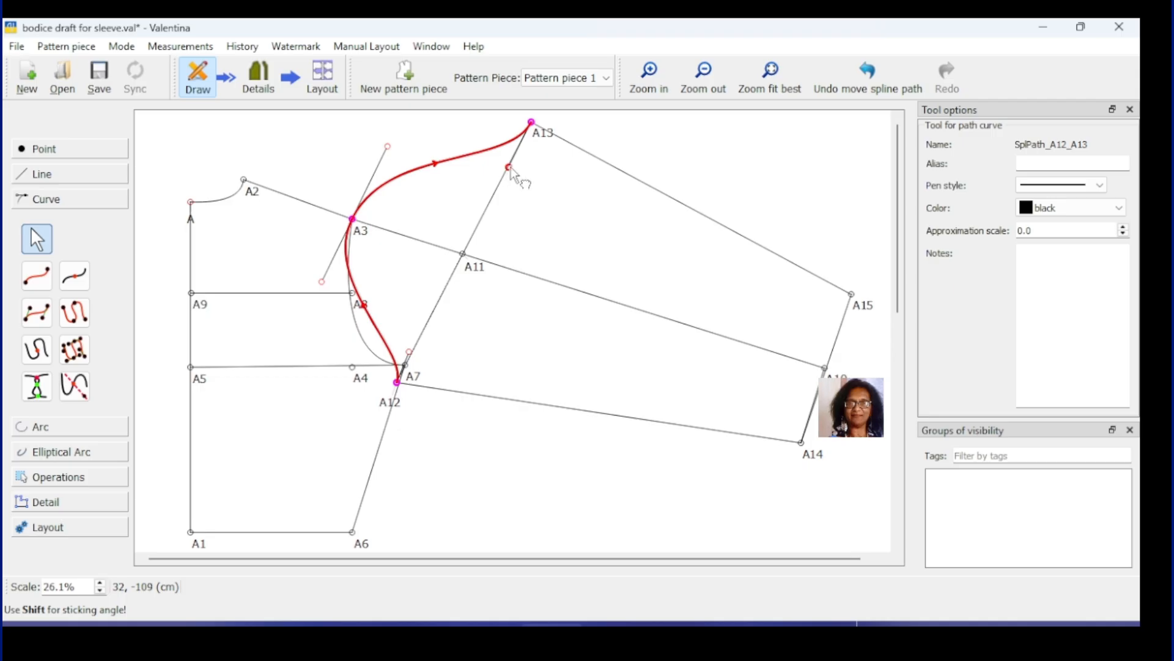
pyautogui.moveTo(510, 168); pyautogui.dragTo(491, 195)
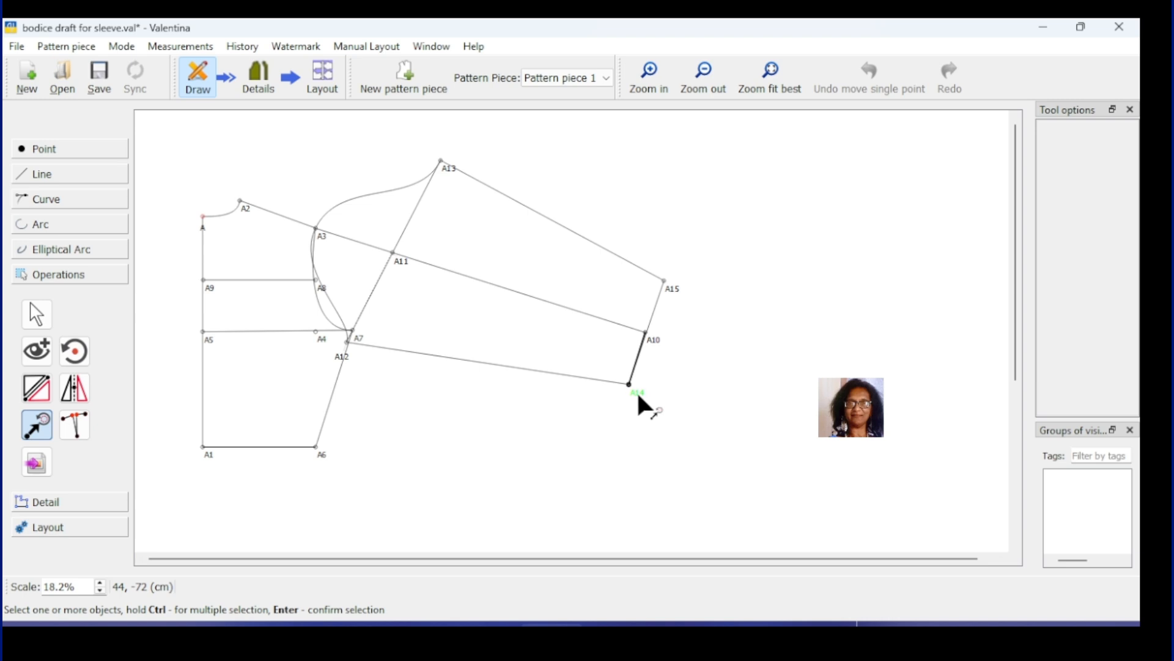
# Step: Select points A14, A12, A13, A15 and the sleeve cap curve
pyautogui.click(637, 405)
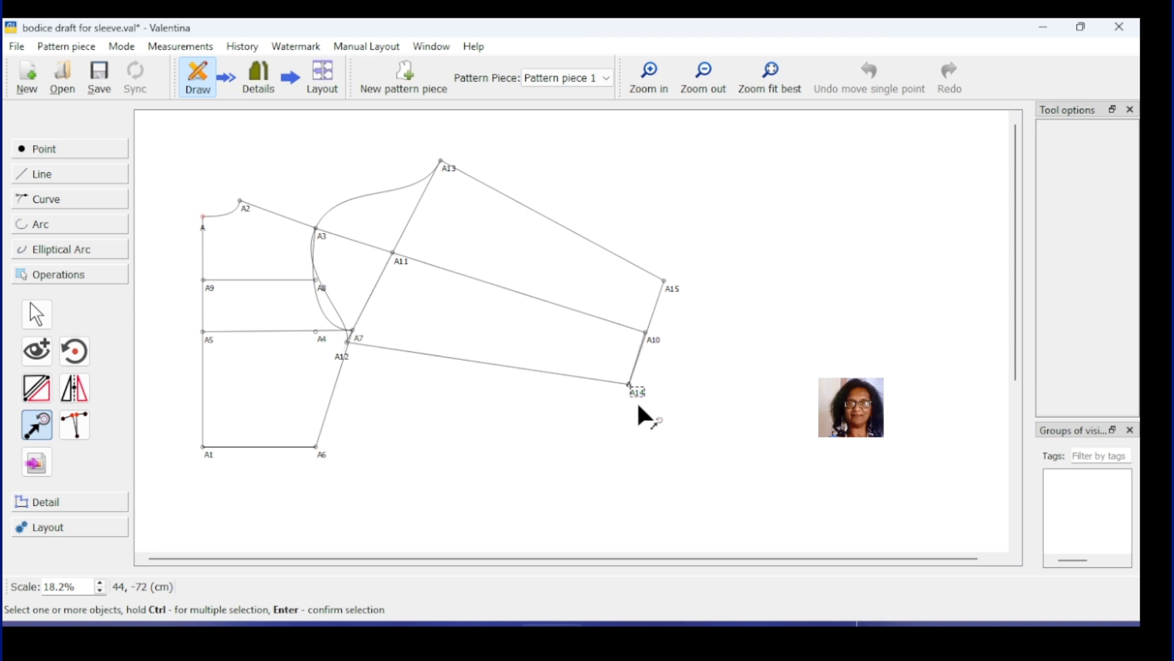
pyautogui.keyDown('ctrl'); pyautogui.click(340, 358); pyautogui.keyUp('ctrl')
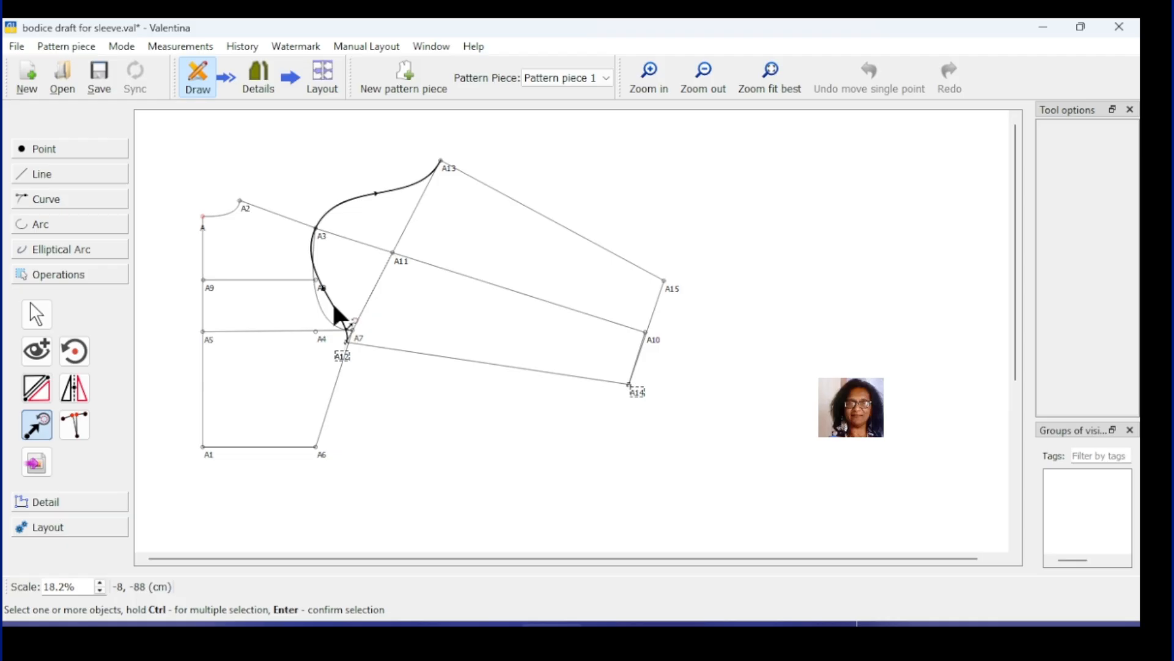
pyautogui.keyDown('ctrl'); pyautogui.click(335, 306); pyautogui.keyUp('ctrl')
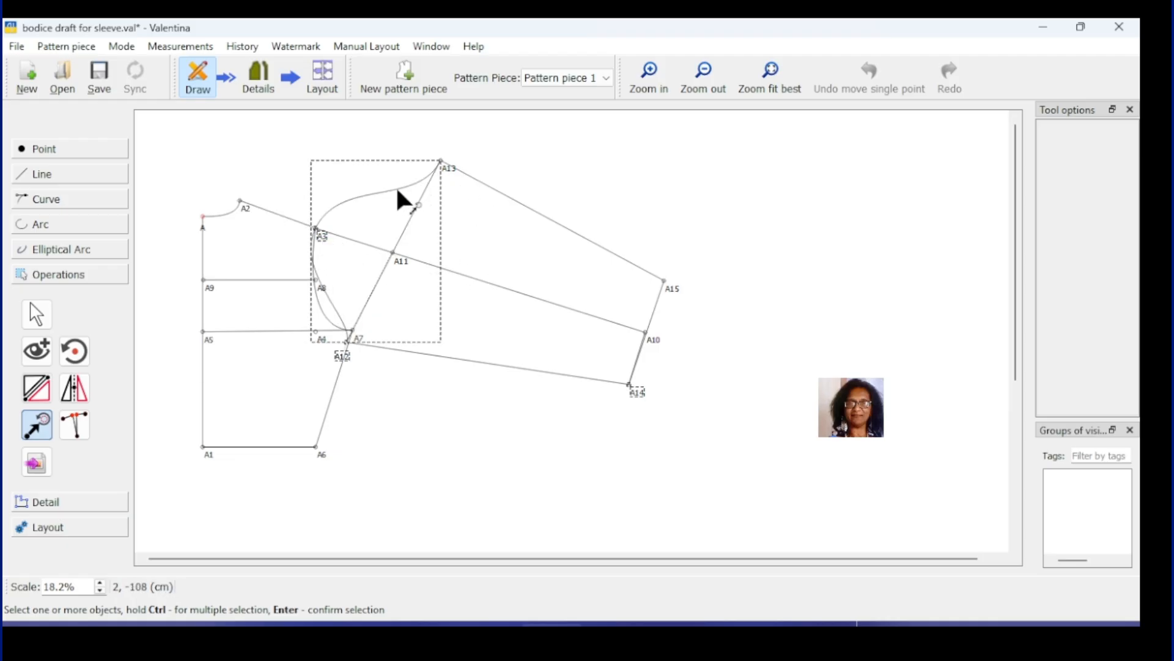
pyautogui.keyDown('ctrl'); pyautogui.click(443, 164); pyautogui.keyUp('ctrl')
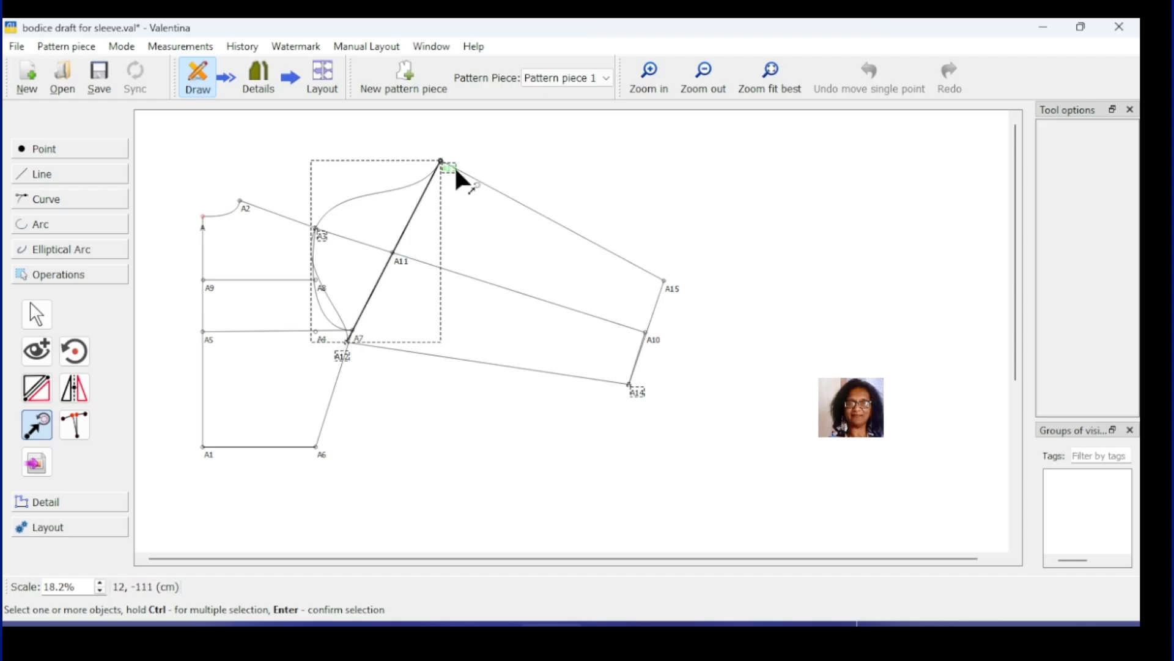
pyautogui.keyDown('ctrl'); pyautogui.click(670, 290); pyautogui.keyUp('ctrl')
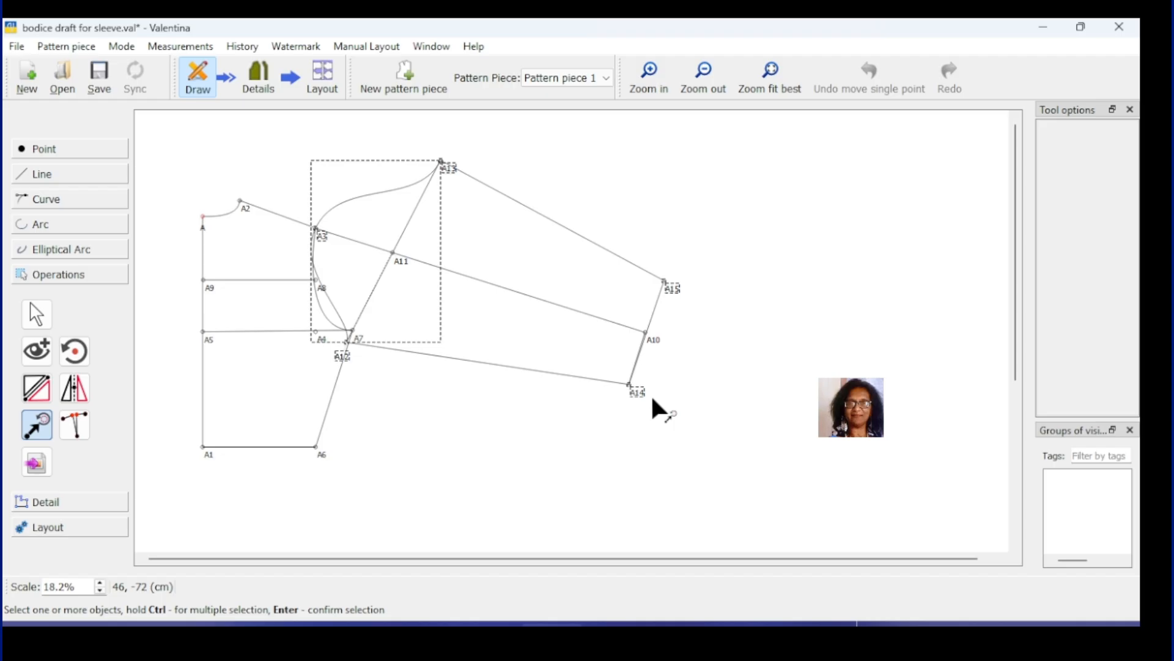
# Step: Move a copy beside the draft, rotated 288.434° with suffix a1
pyautogui.press('Return')
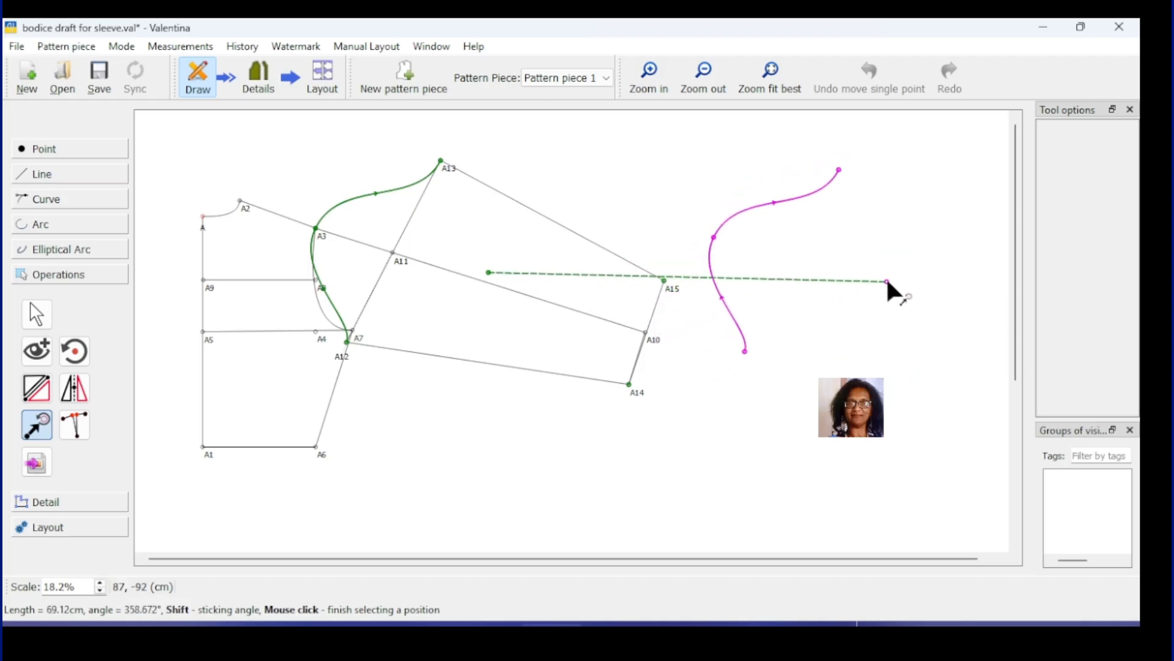
pyautogui.click(891, 275)
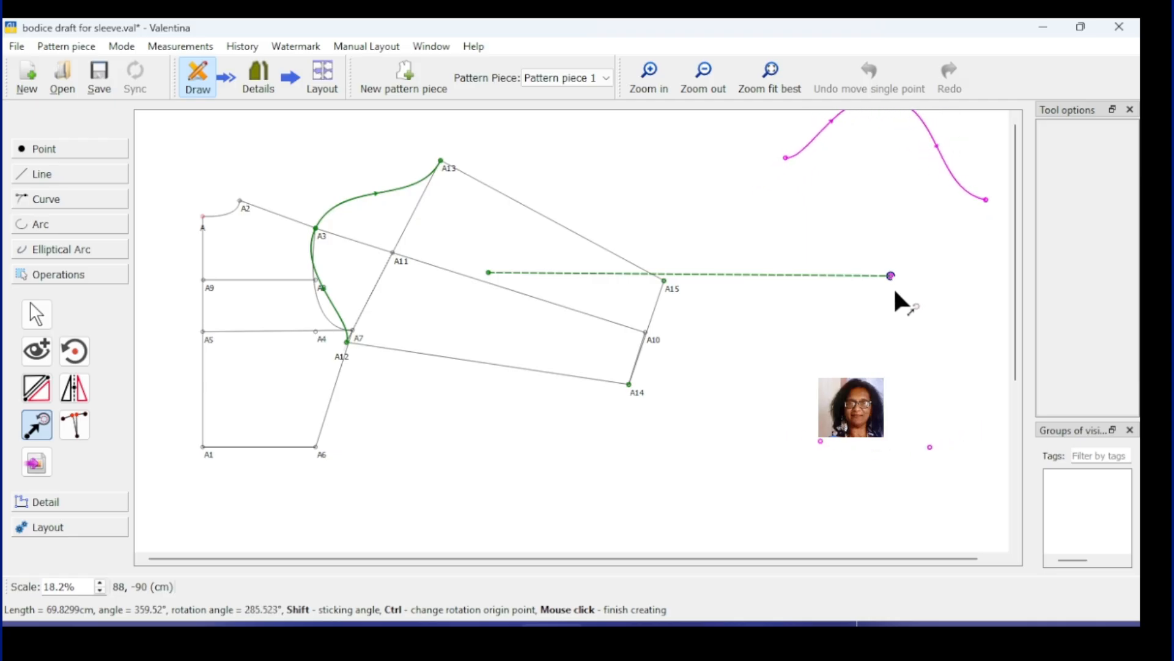
pyautogui.click(896, 292)
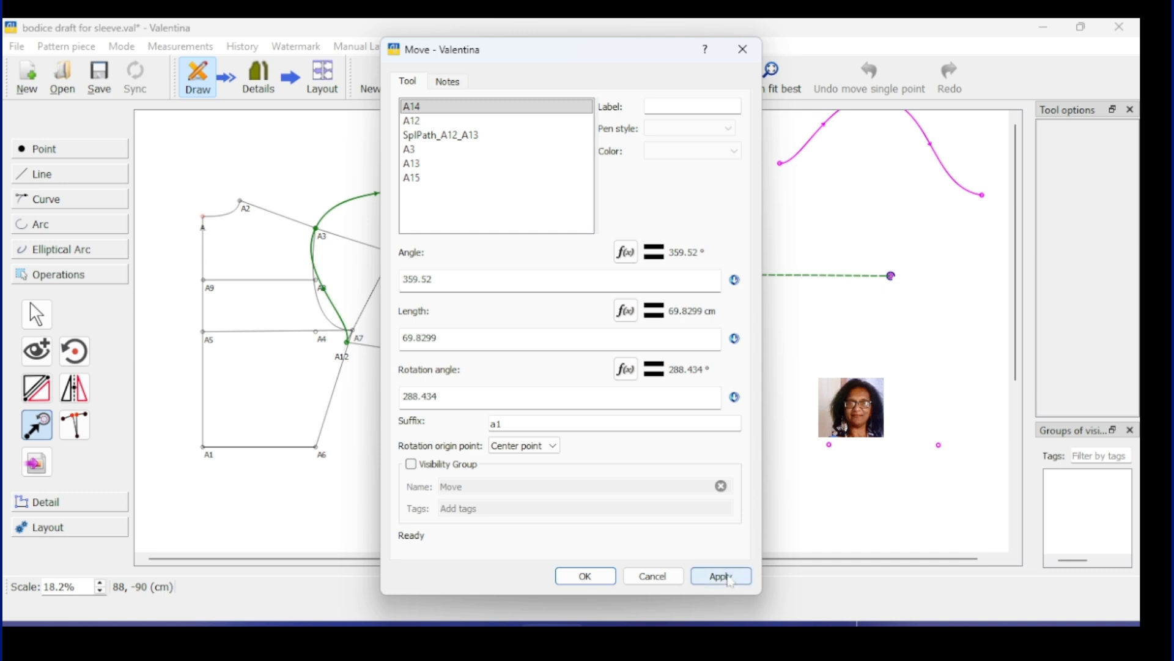
pyautogui.click(720, 579)
pyautogui.click(592, 575)
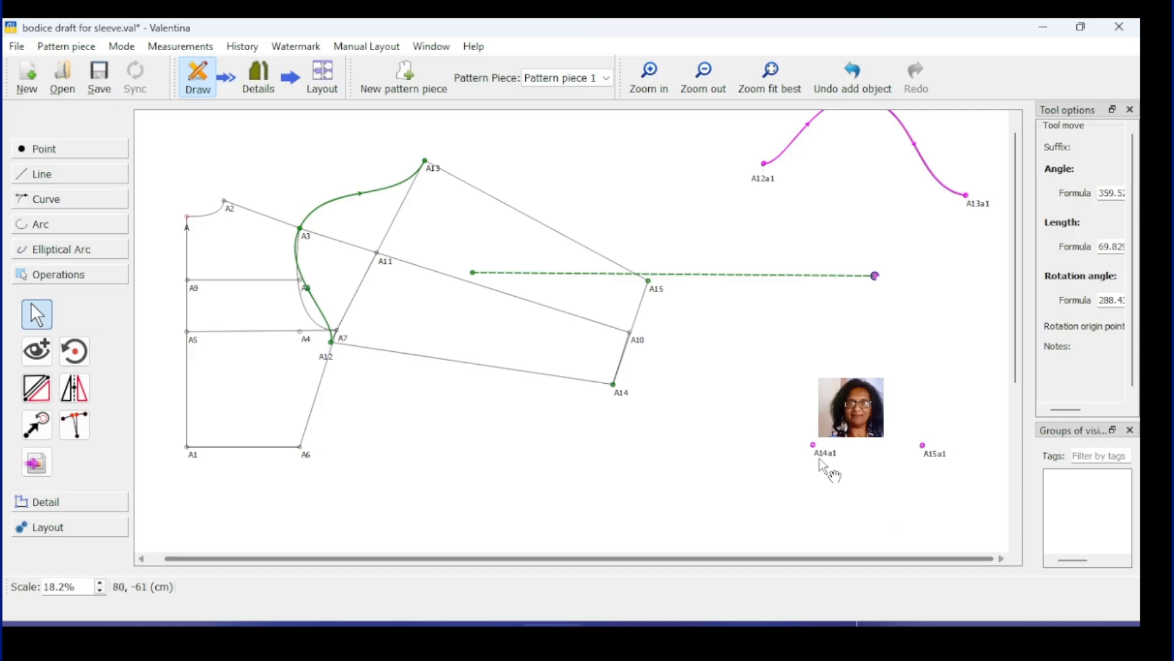
pyautogui.click(710, 470)
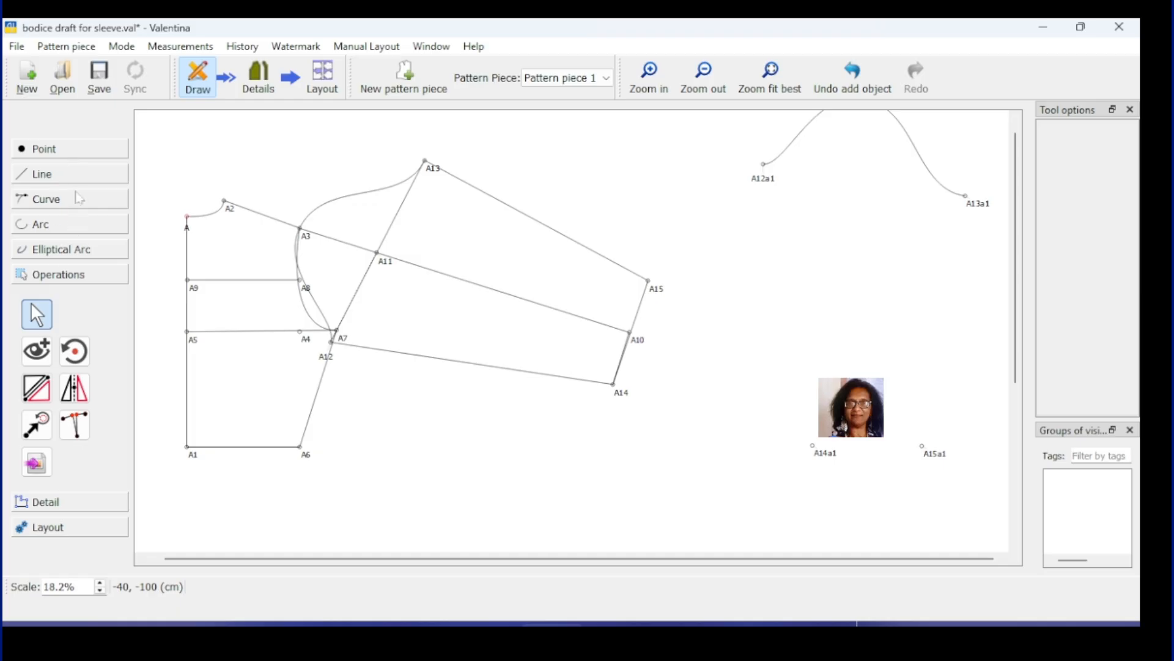
# Step: Draw lines A13a1–A15a1, A15a1–A14a1 and A14a1–A12a1 on the rotated copy
pyautogui.click(72, 177)
pyautogui.click(37, 306)
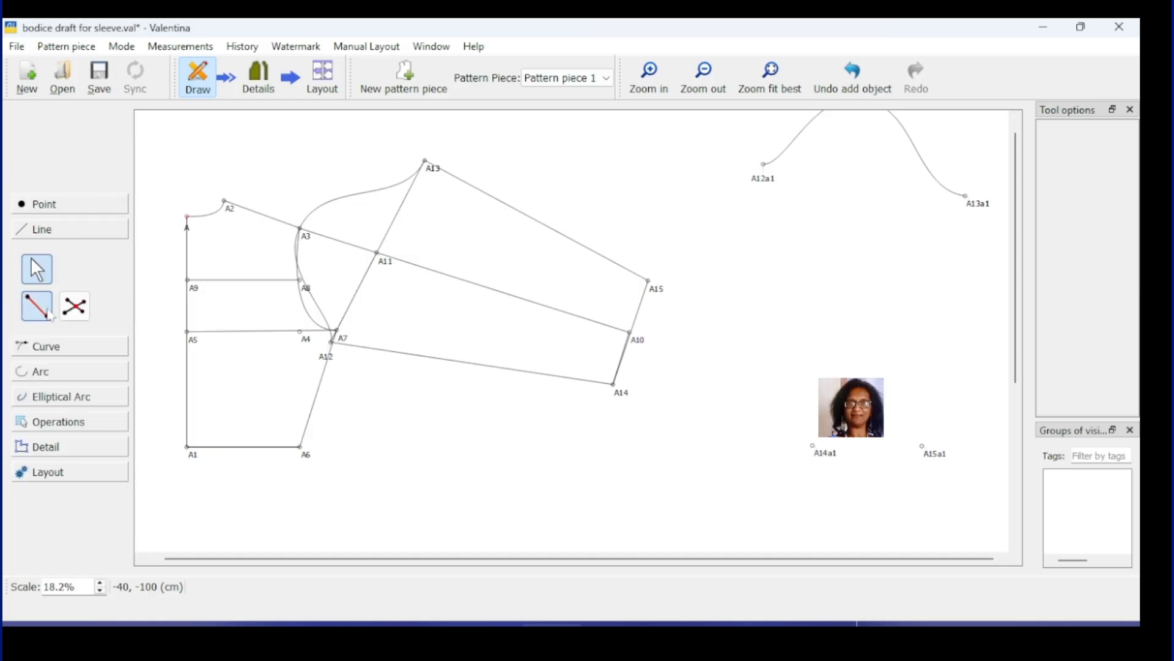
pyautogui.click(965, 197)
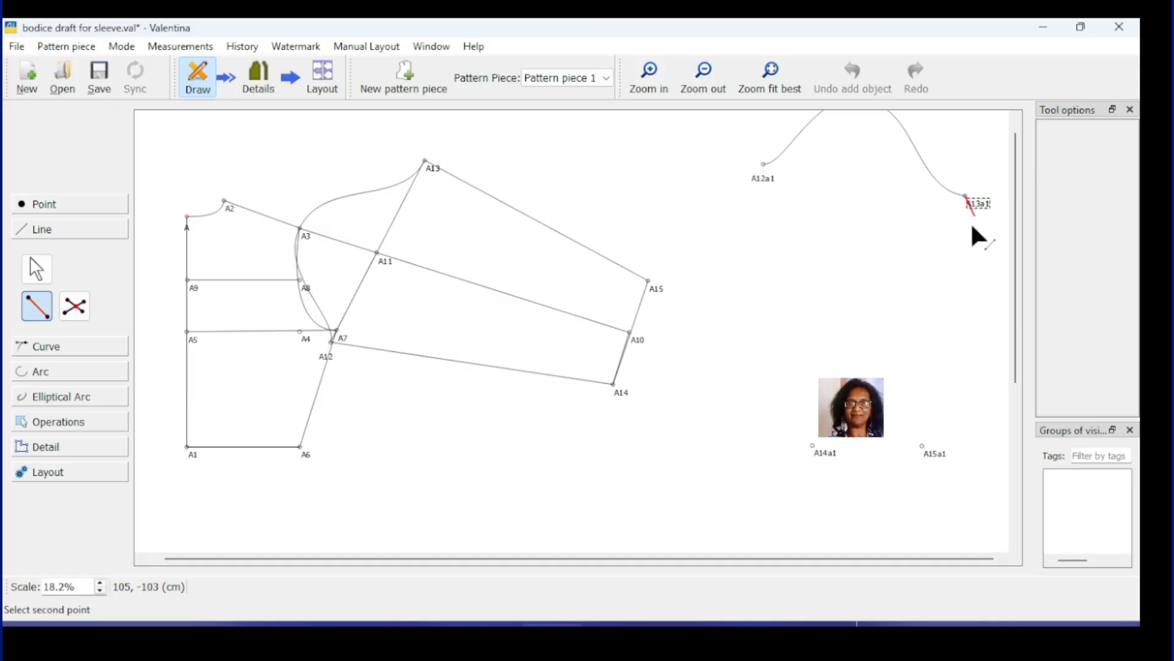
pyautogui.click(934, 459)
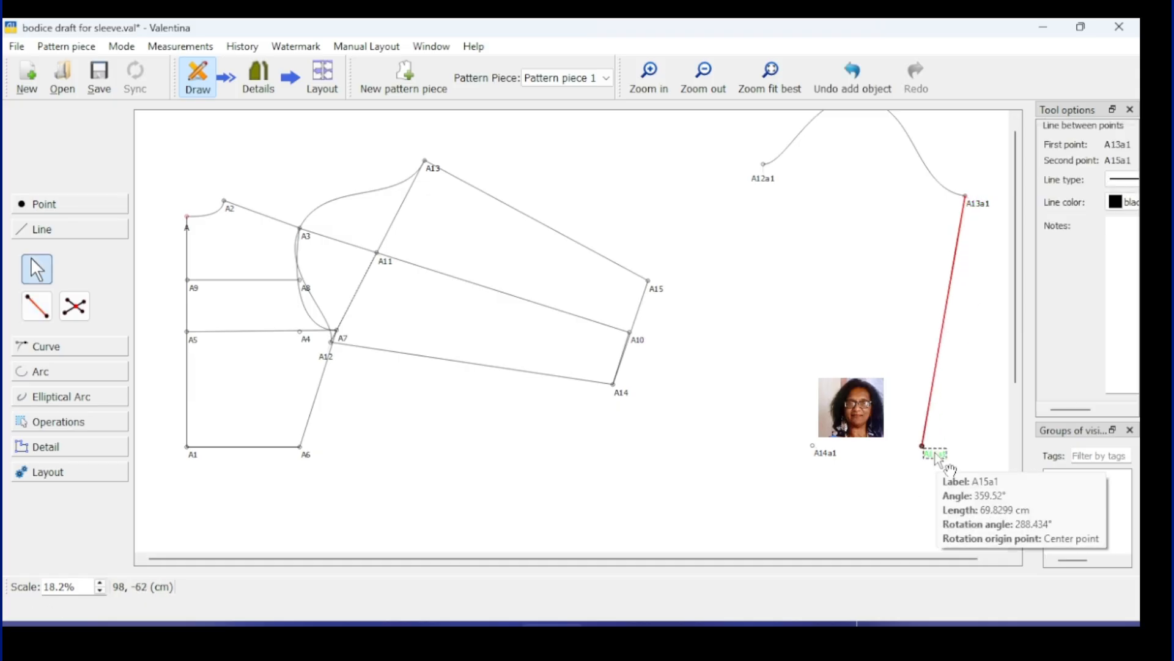
pyautogui.hotkey('ctrl', 'l')
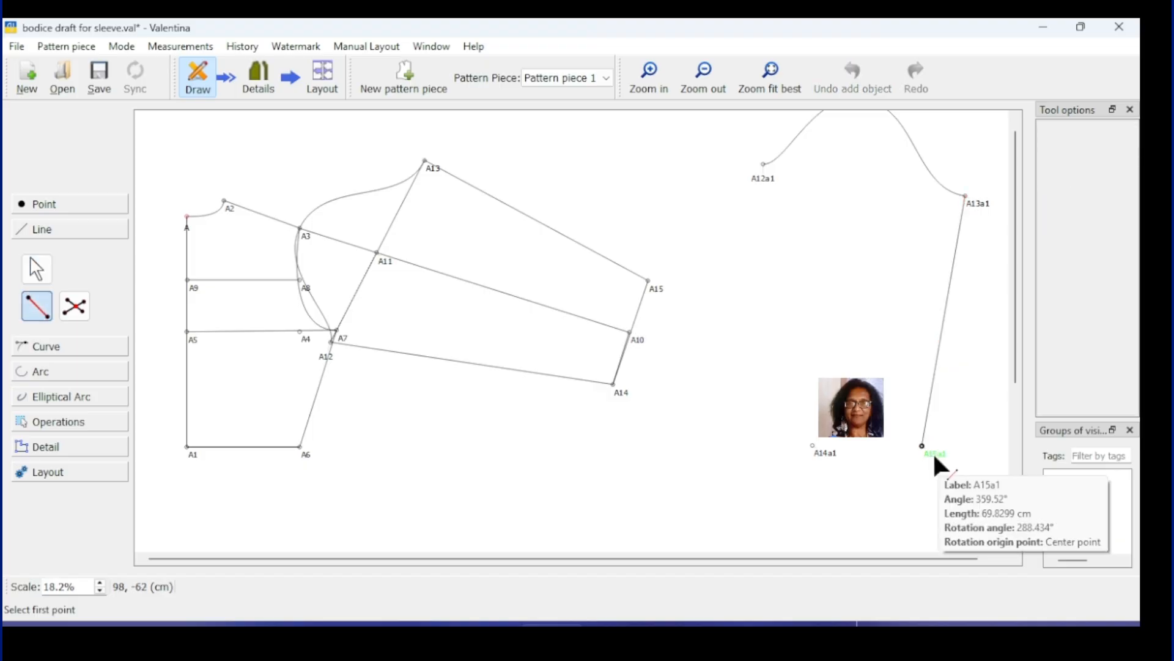
pyautogui.click(934, 459)
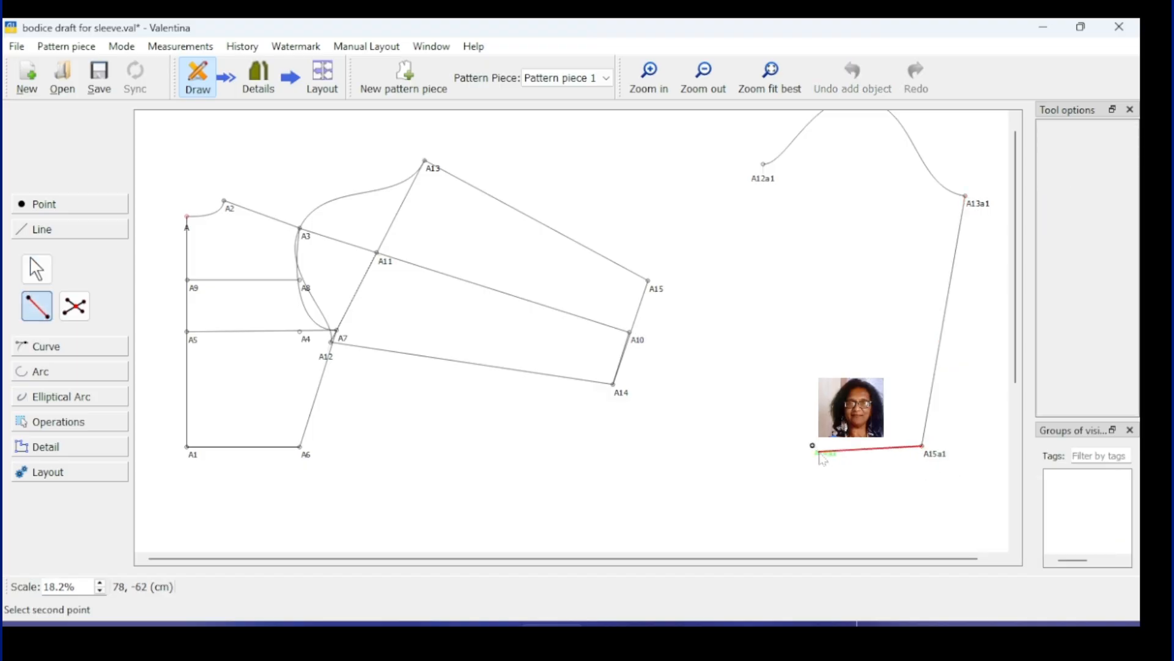
pyautogui.click(818, 453)
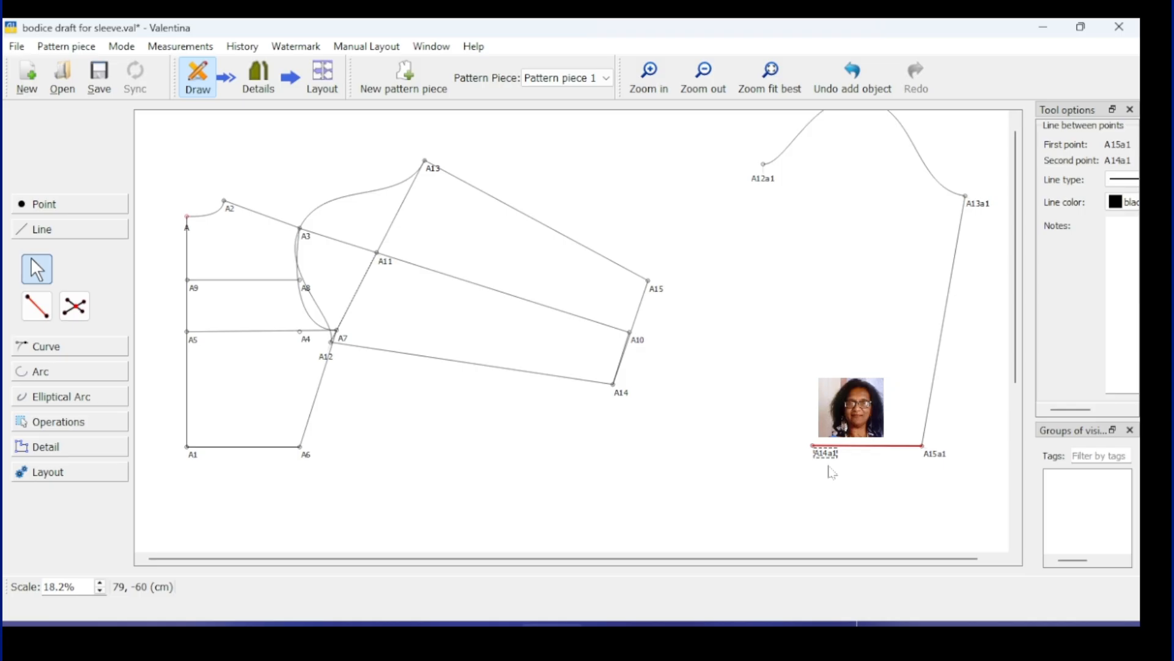
pyautogui.hotkey('ctrl', 'l')
pyautogui.click(819, 452)
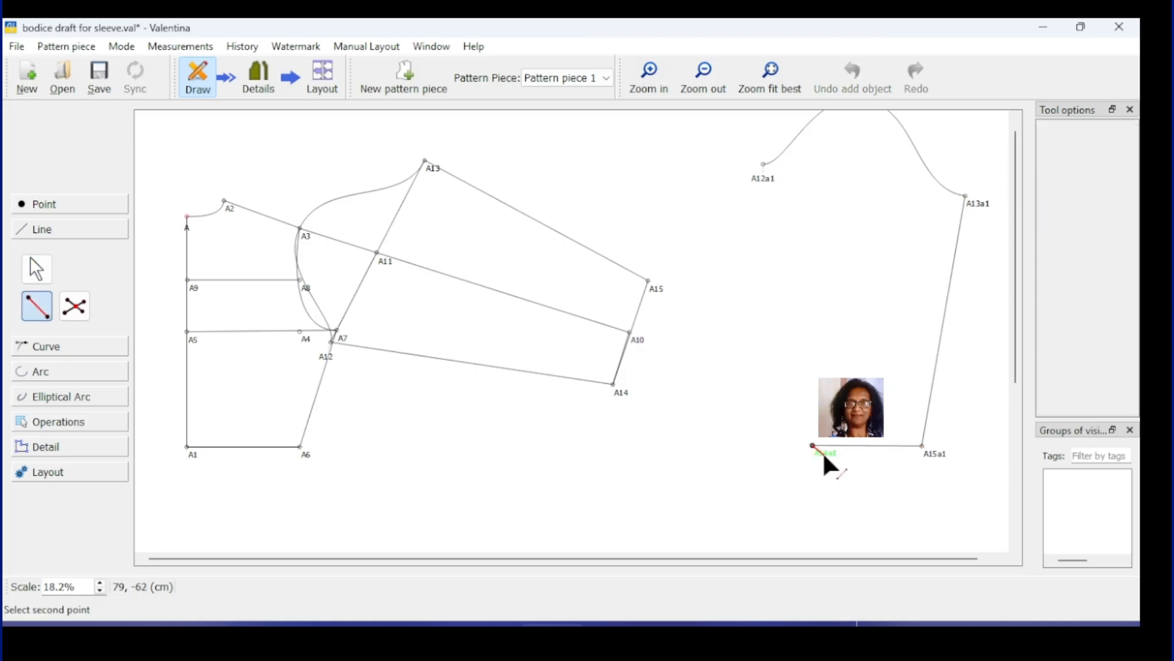
pyautogui.click(764, 164)
pyautogui.scroll(1, 907, 518)
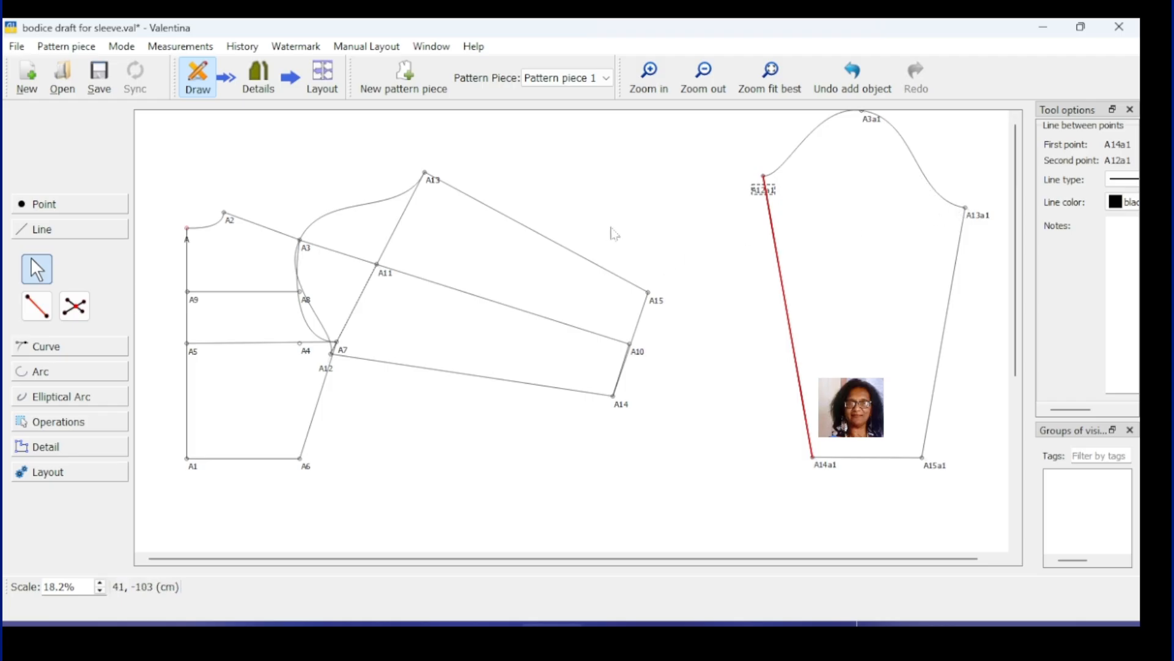
# Step: Drag the A3–A13 armhole curve's handles near A13 and A12 for a fuller bulge
pyautogui.click(430, 181)
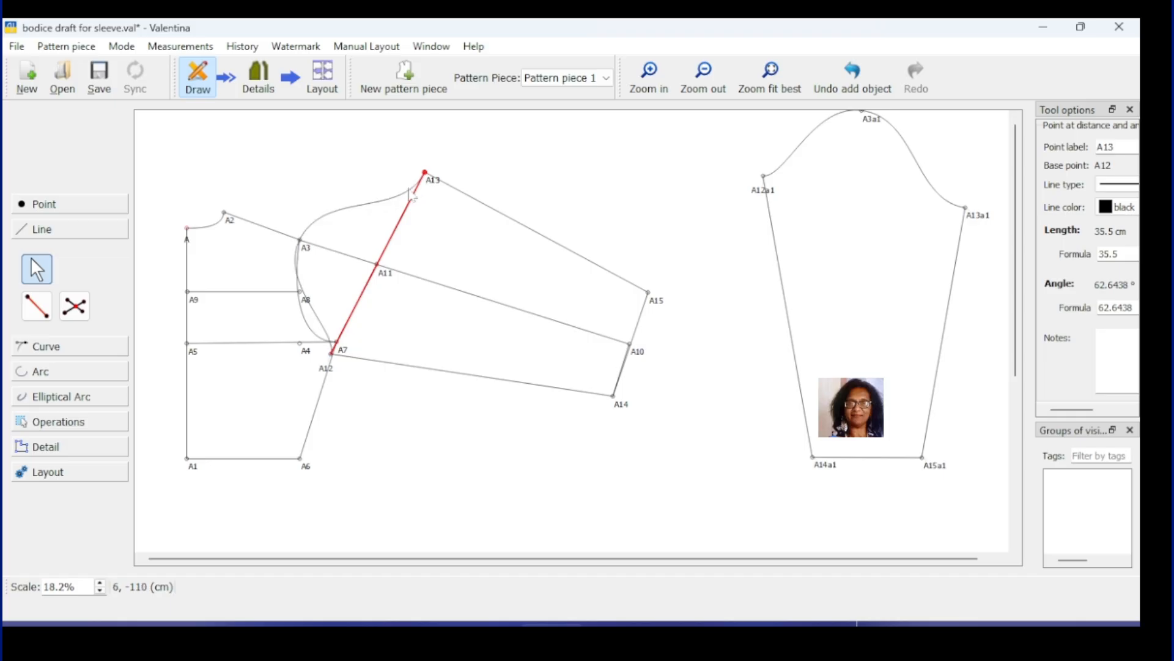
pyautogui.click(409, 191)
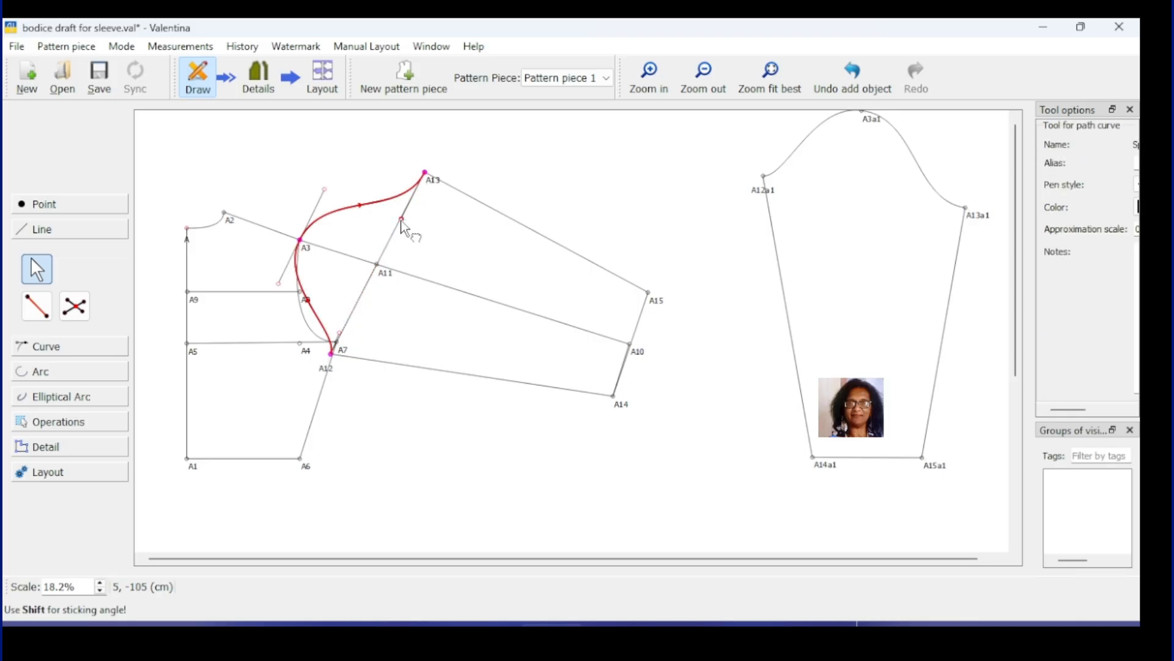
pyautogui.moveTo(402, 218); pyautogui.dragTo(414, 197)
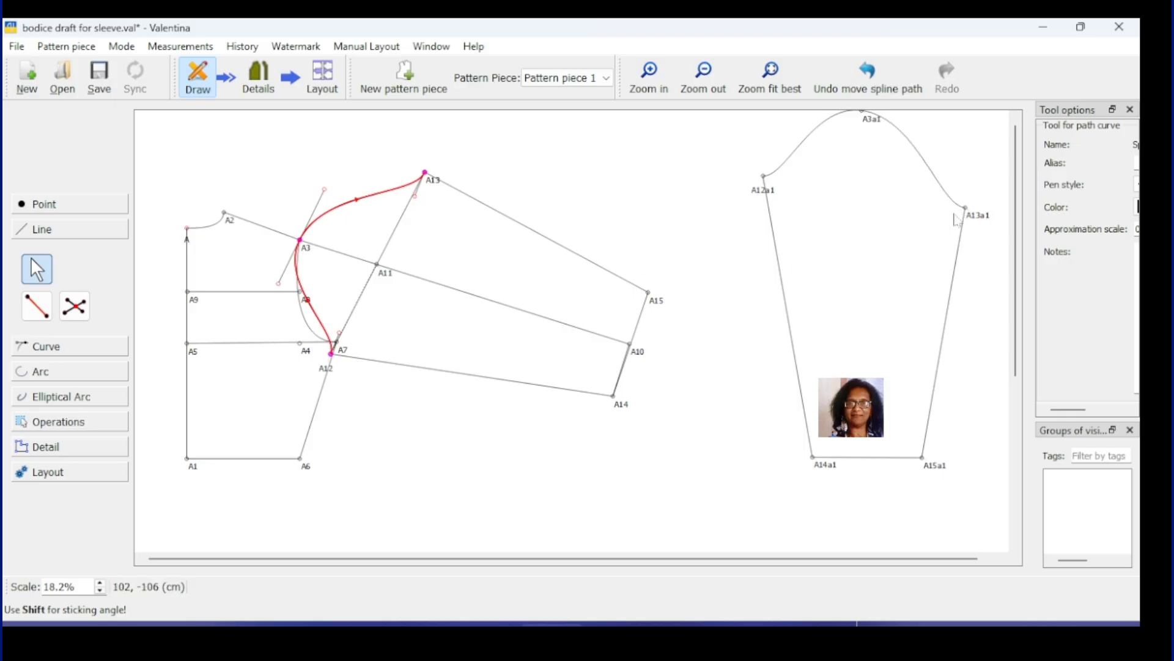
pyautogui.click(608, 404)
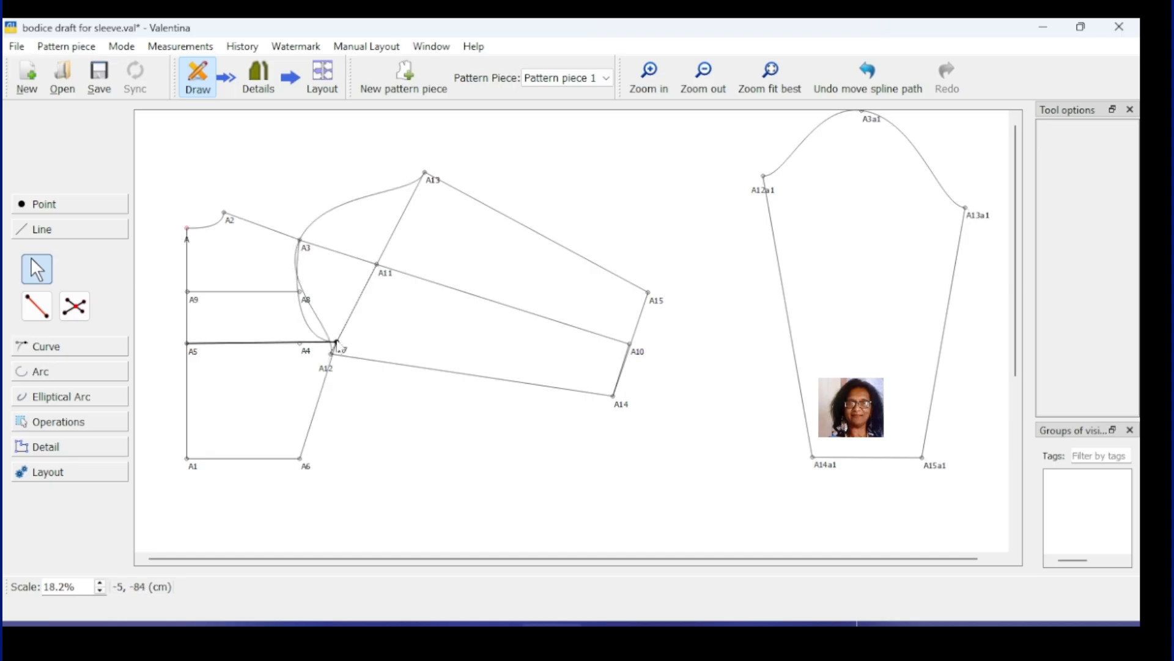
pyautogui.click(335, 343)
pyautogui.click(334, 344)
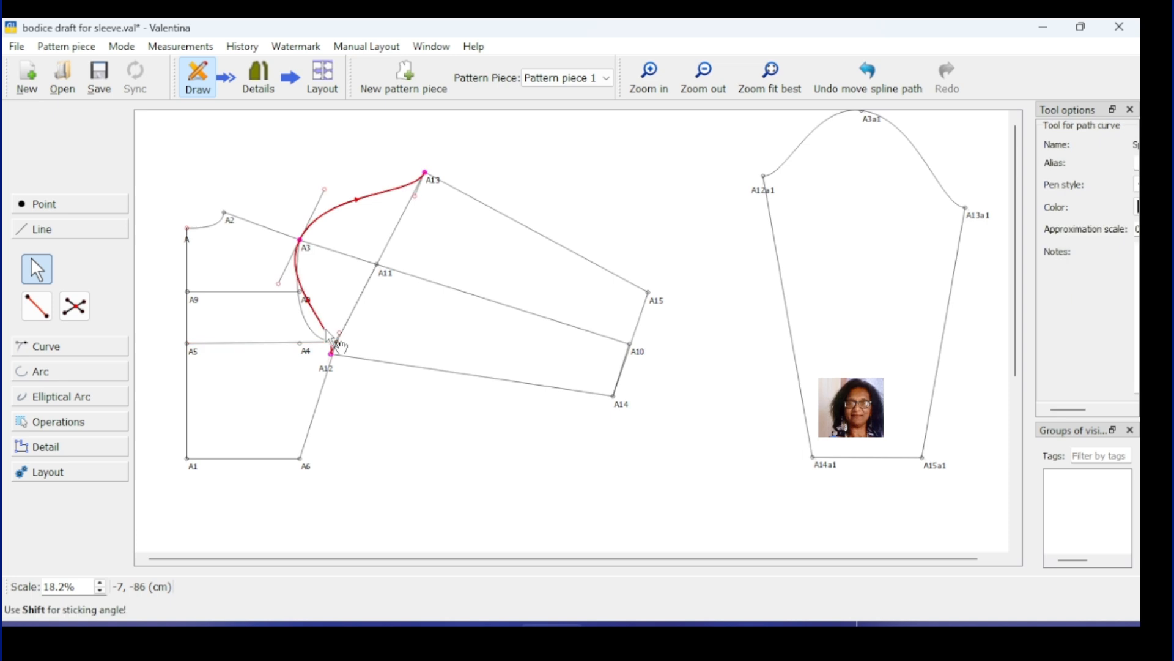
pyautogui.moveTo(337, 341); pyautogui.dragTo(354, 310)
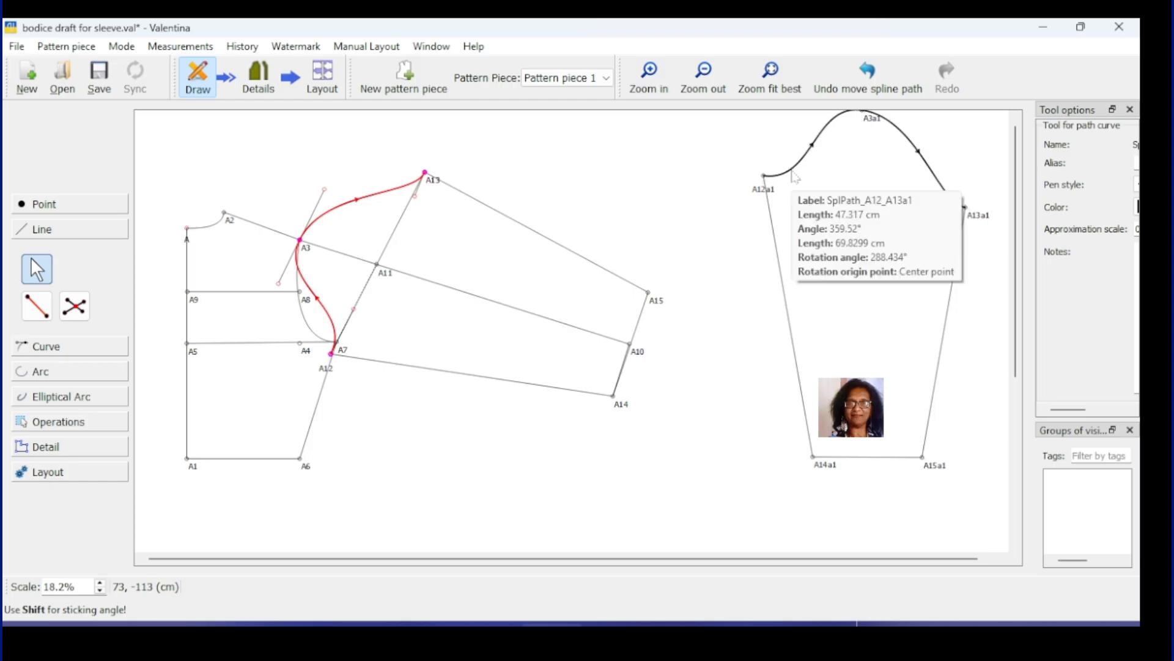
pyautogui.moveTo(415, 196); pyautogui.dragTo(397, 229)
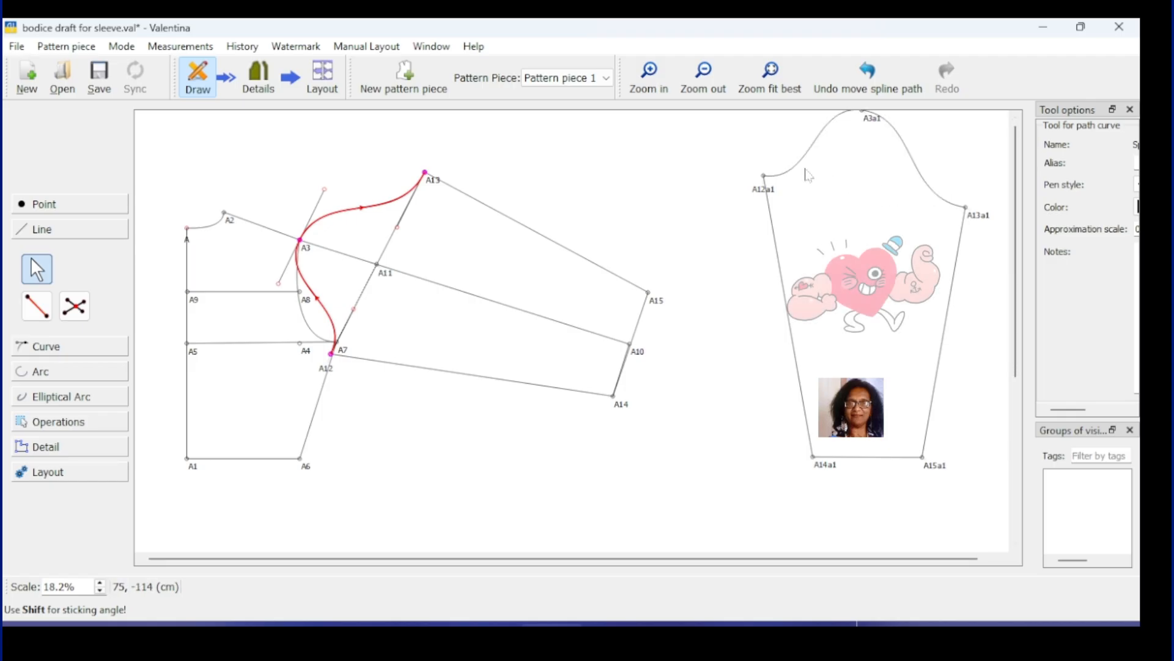
# Step: Finish editing the armhole spline path, keeping its new smooth shape
pyautogui.moveTo(945, 206)
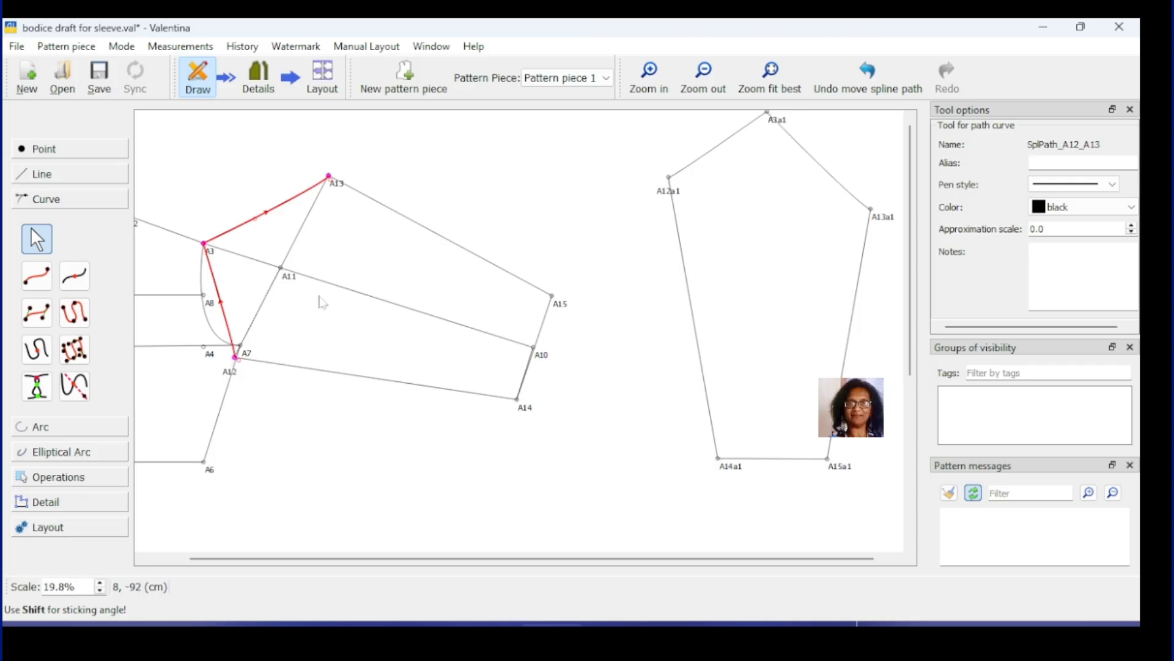
pyautogui.press('Return')
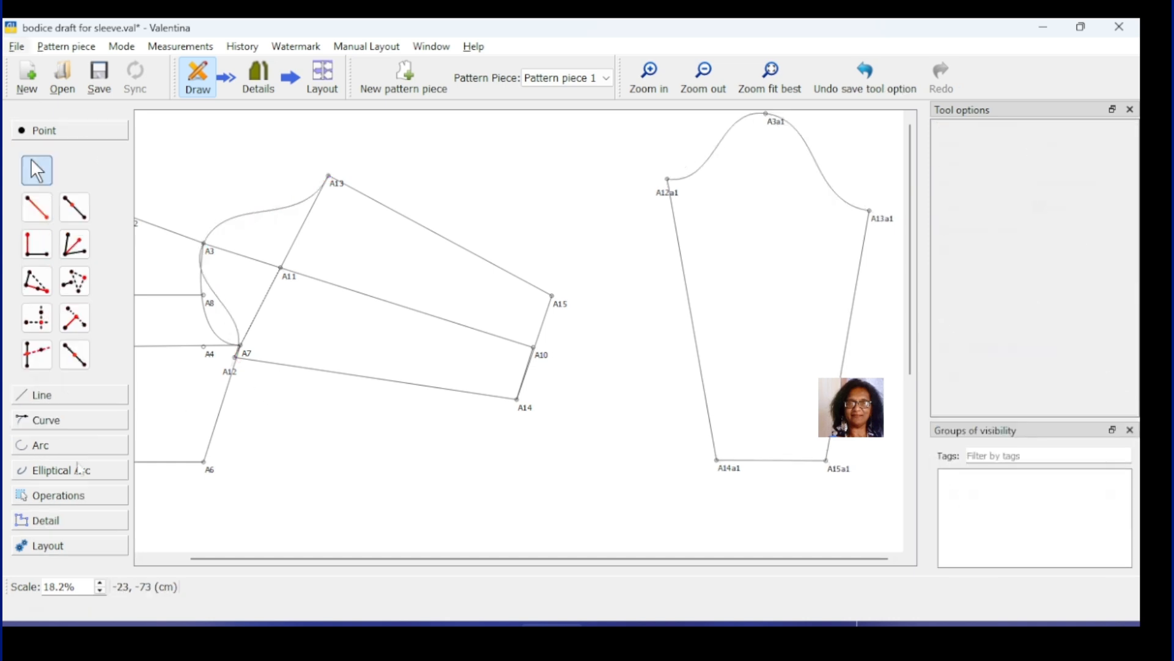
# Step: Build a Workpiece outline from A15a1, A14a1, A12a1 and the sleeve cap spline, and confirm the new piece
pyautogui.click(72, 520)
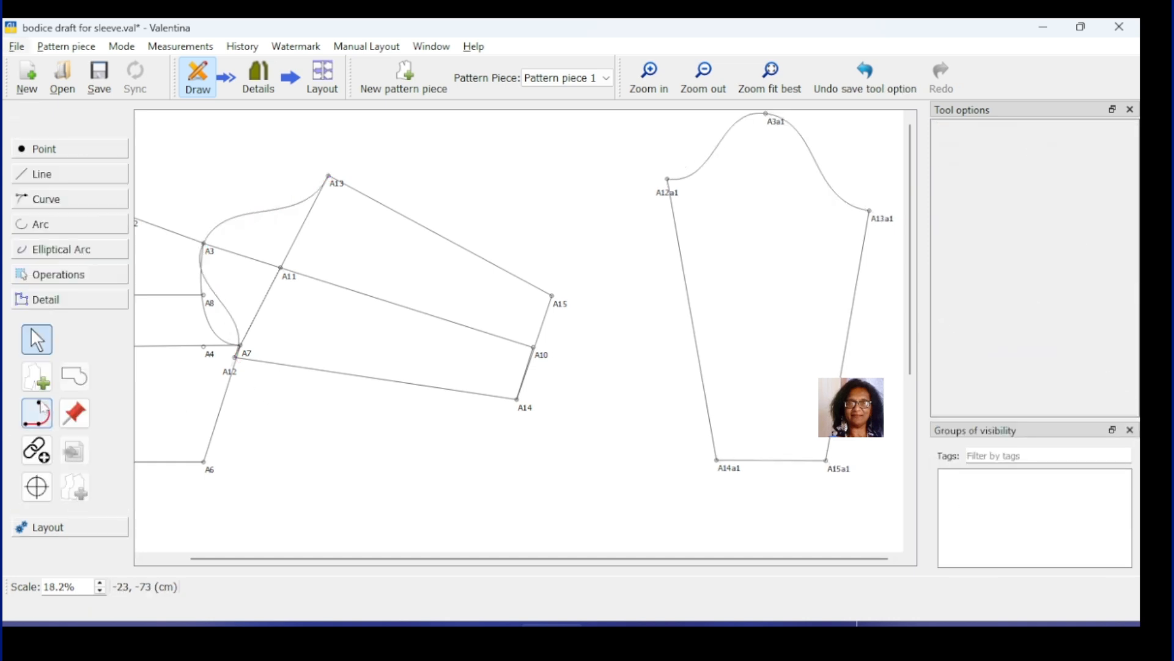
pyautogui.click(38, 385)
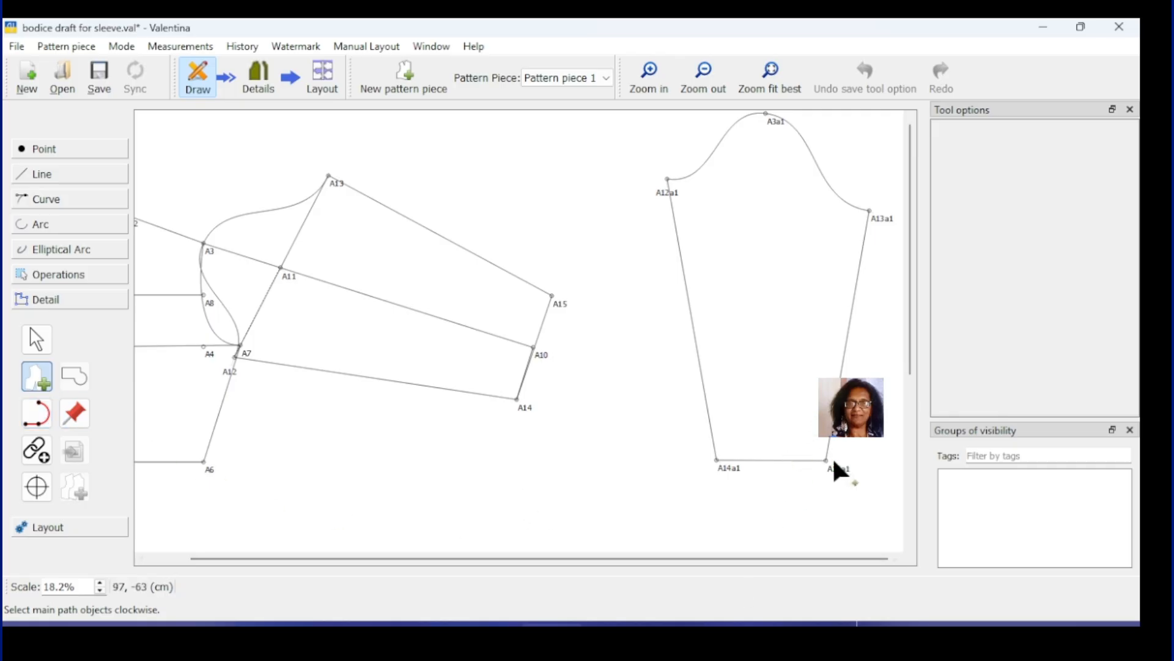
pyautogui.click(838, 475)
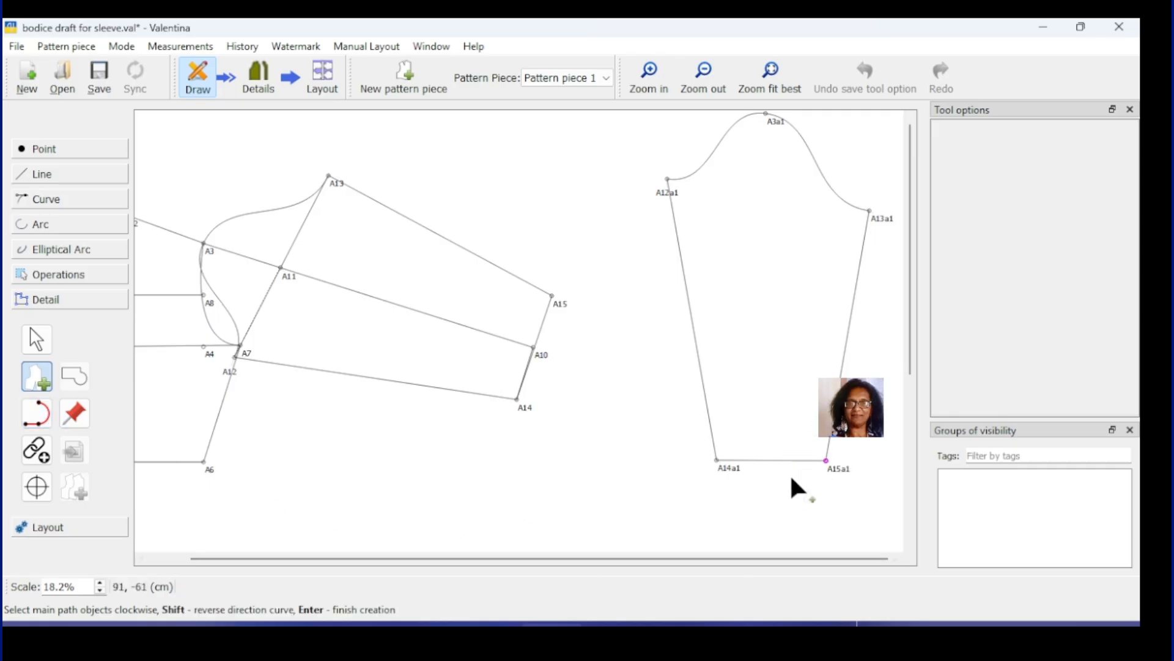
pyautogui.click(725, 469)
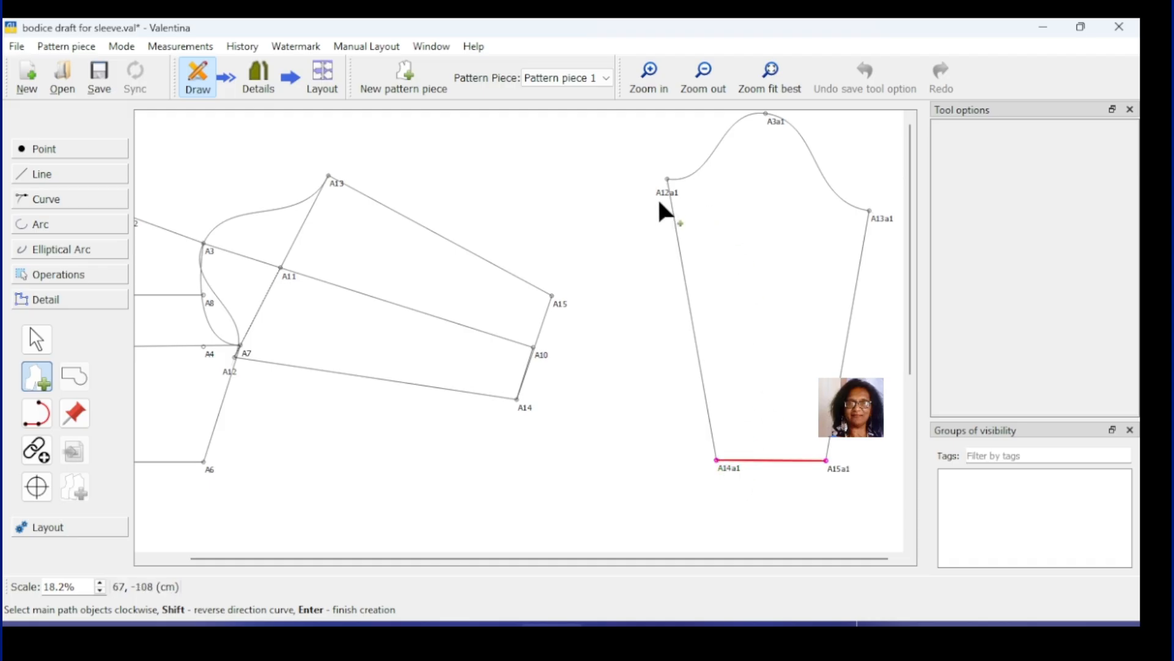
pyautogui.click(671, 184)
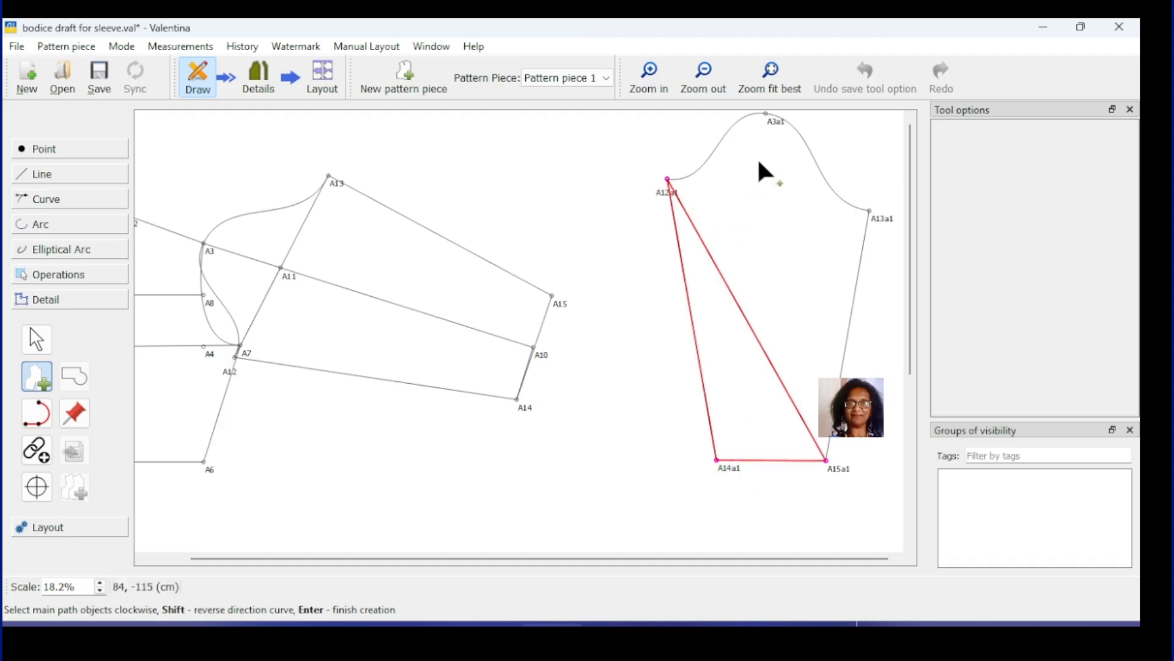
pyautogui.click(797, 133)
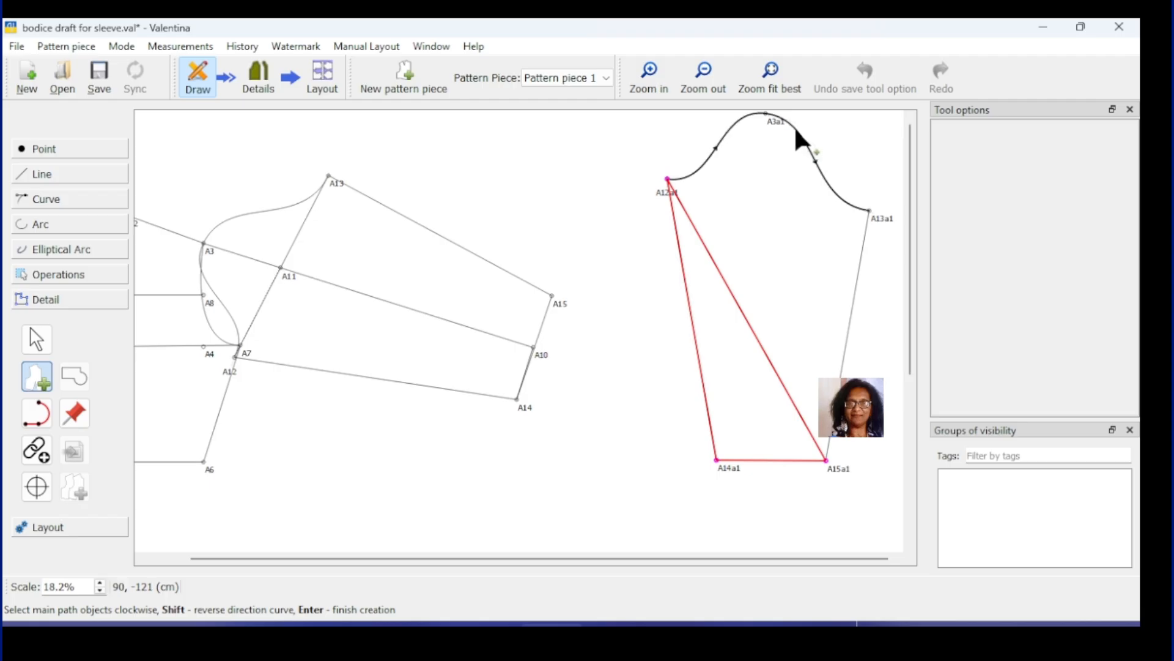
pyautogui.click(714, 150)
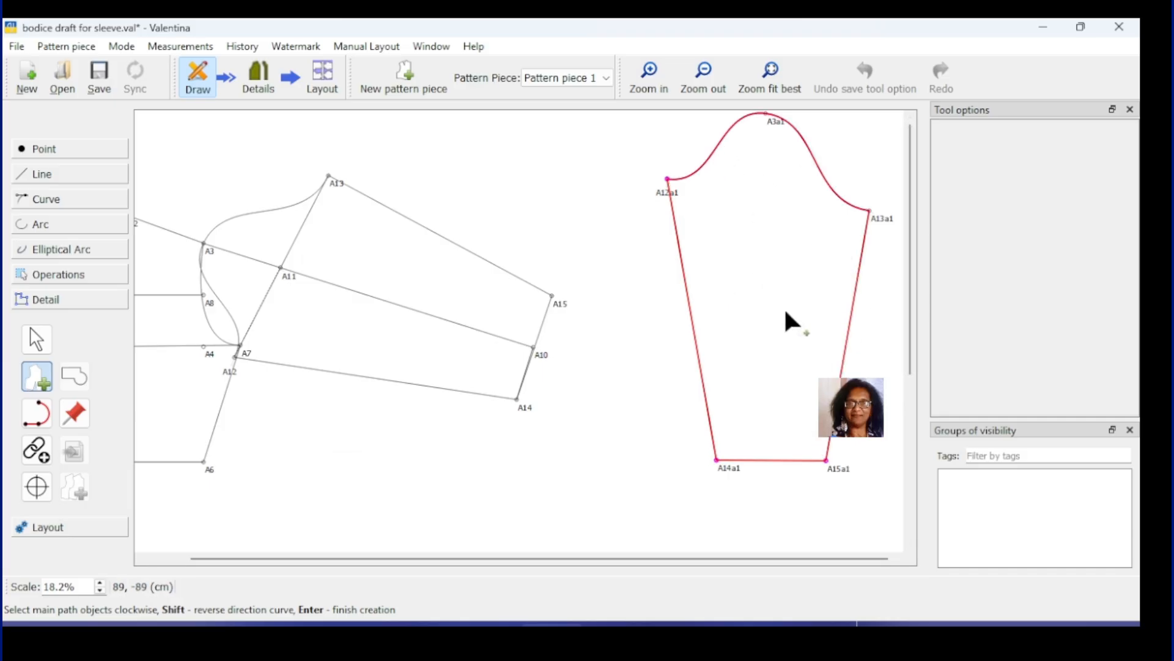
pyautogui.press('Return')
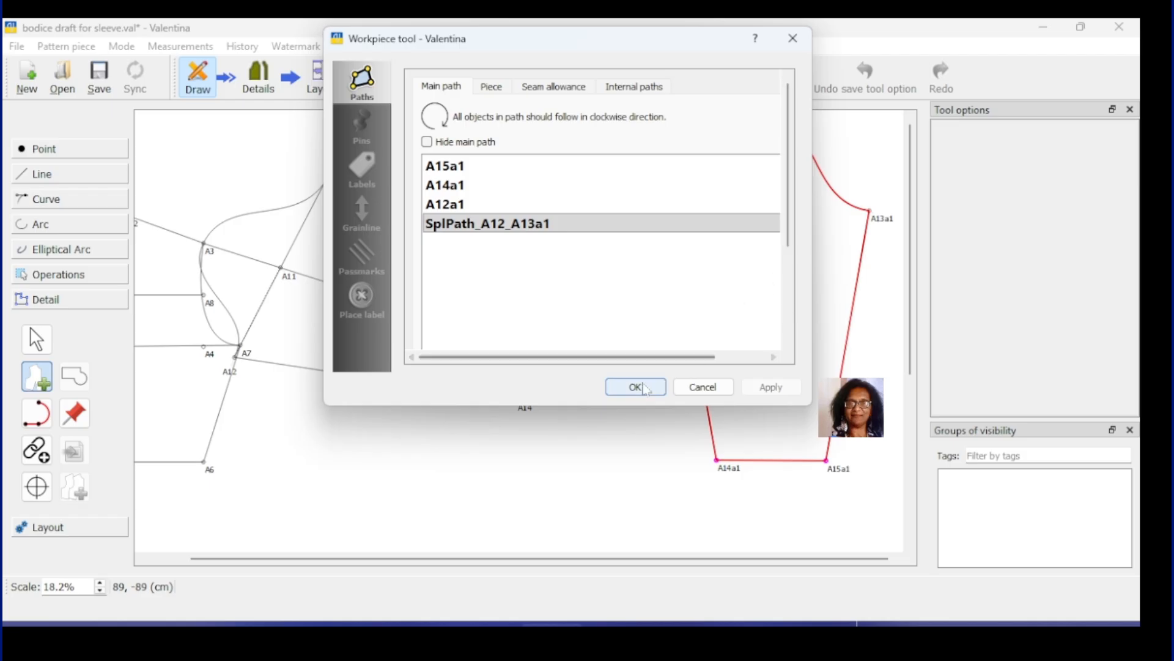
pyautogui.click(636, 386)
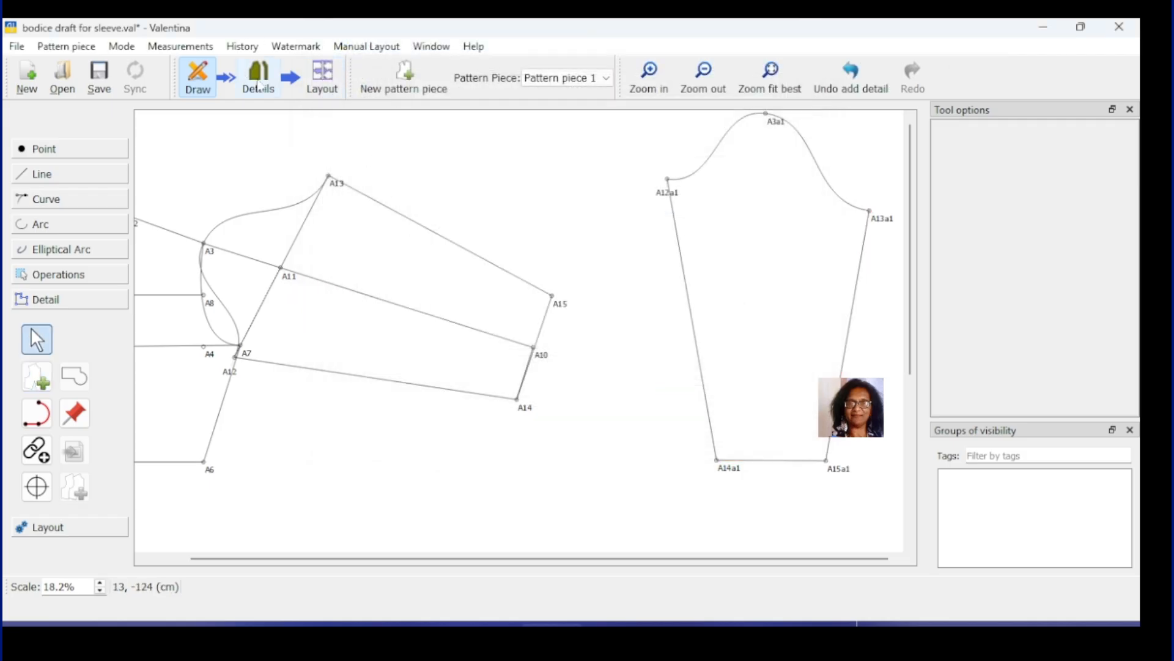
pyautogui.click(260, 83)
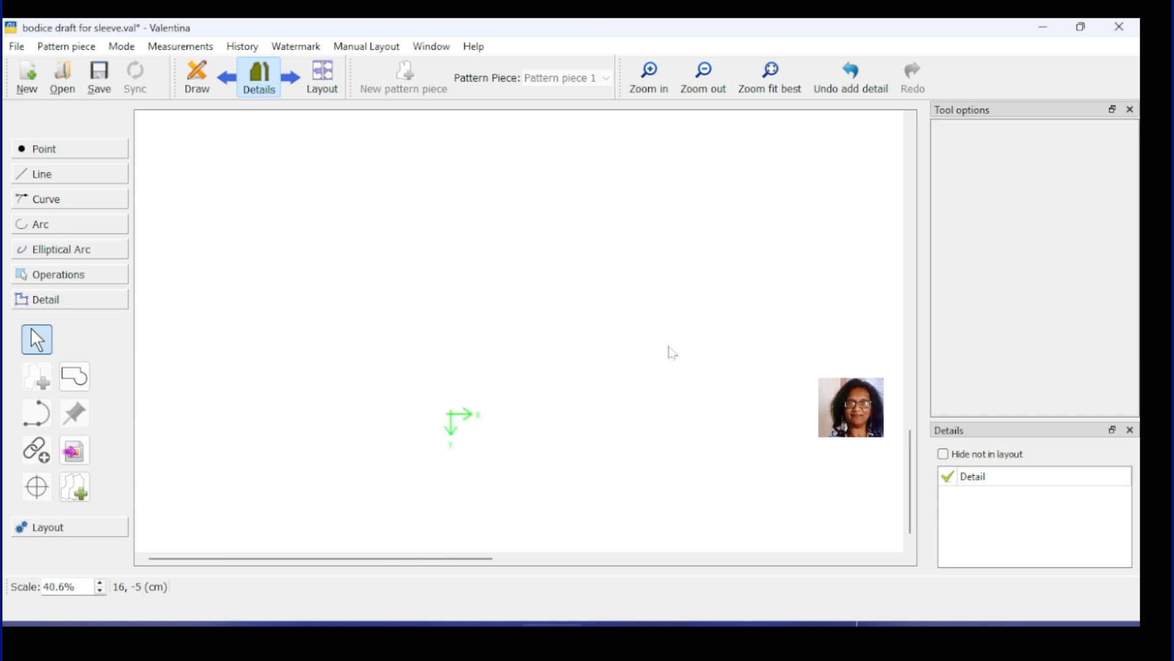
# Step: Fit the sleeve piece in view, drag it left, and open its Options settings
pyautogui.click(770, 89)
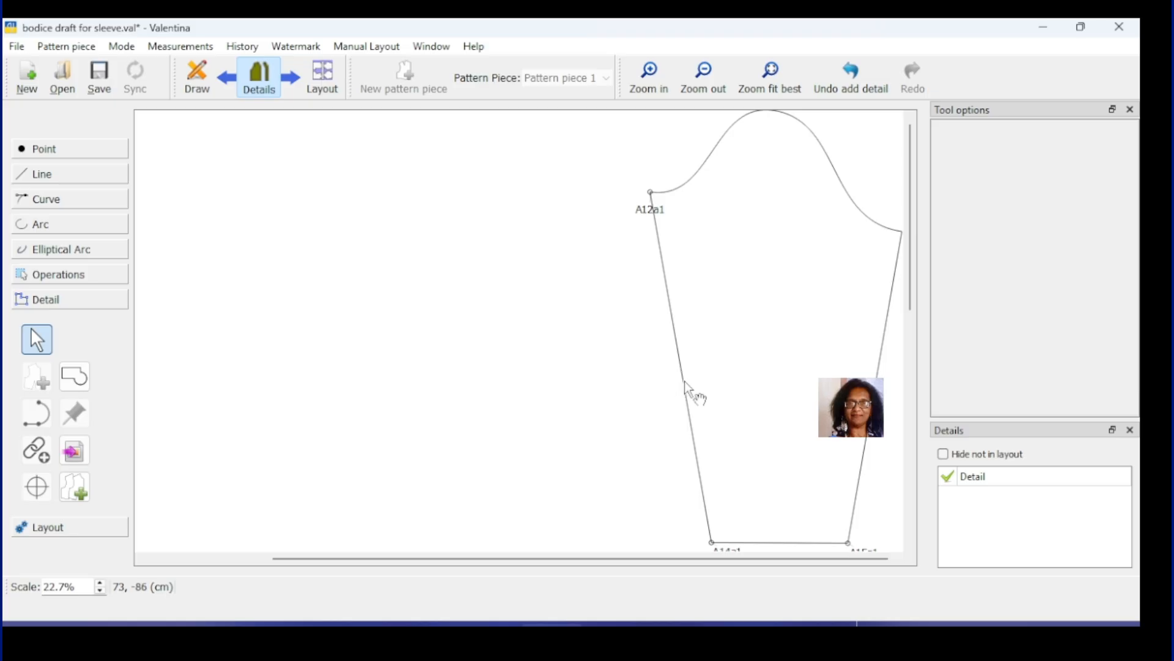
pyautogui.moveTo(685, 384); pyautogui.dragTo(432, 379)
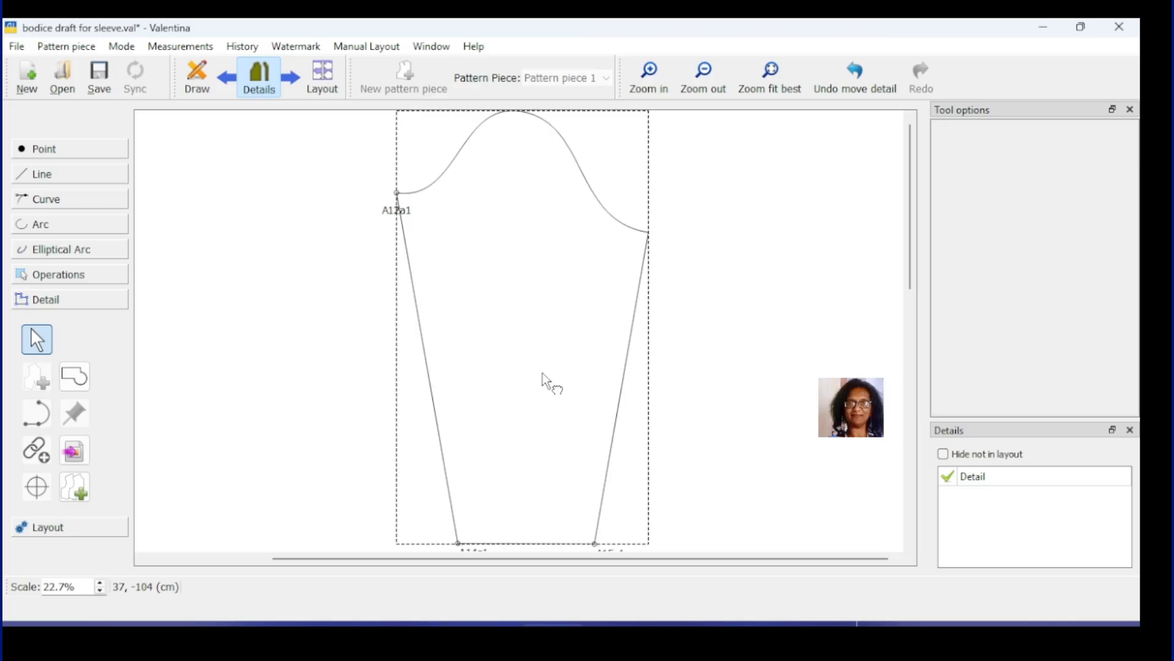
pyautogui.keyDown('ctrl'); pyautogui.scroll(-1, 542, 373); pyautogui.keyUp('ctrl')
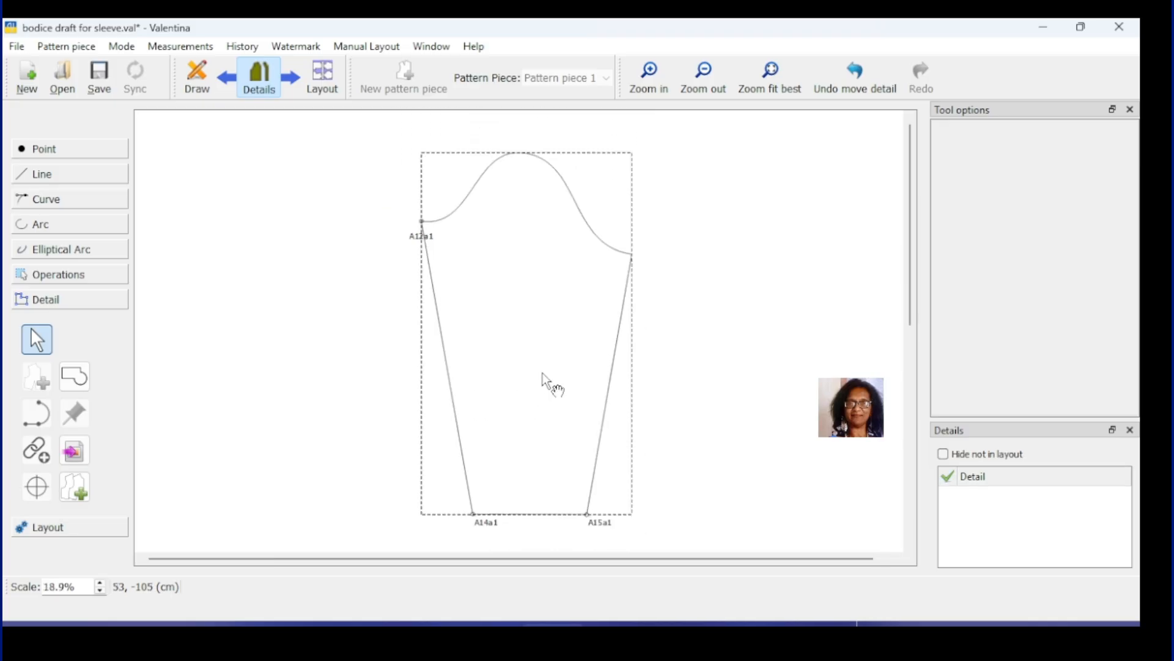
pyautogui.rightClick(611, 365)
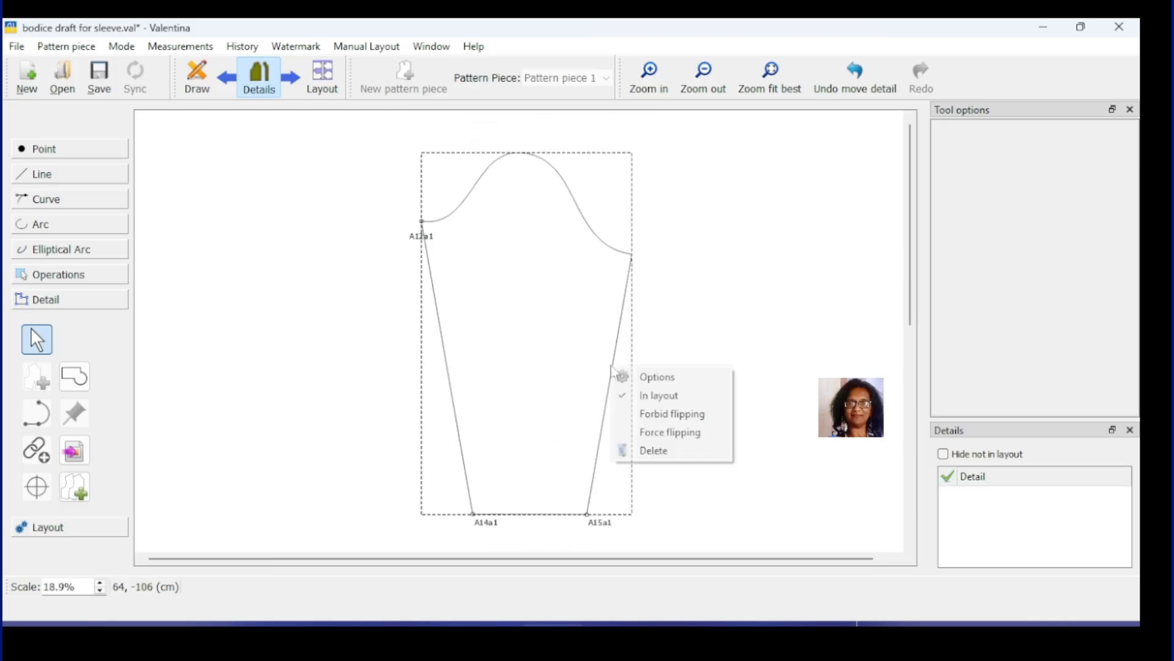
pyautogui.click(636, 376)
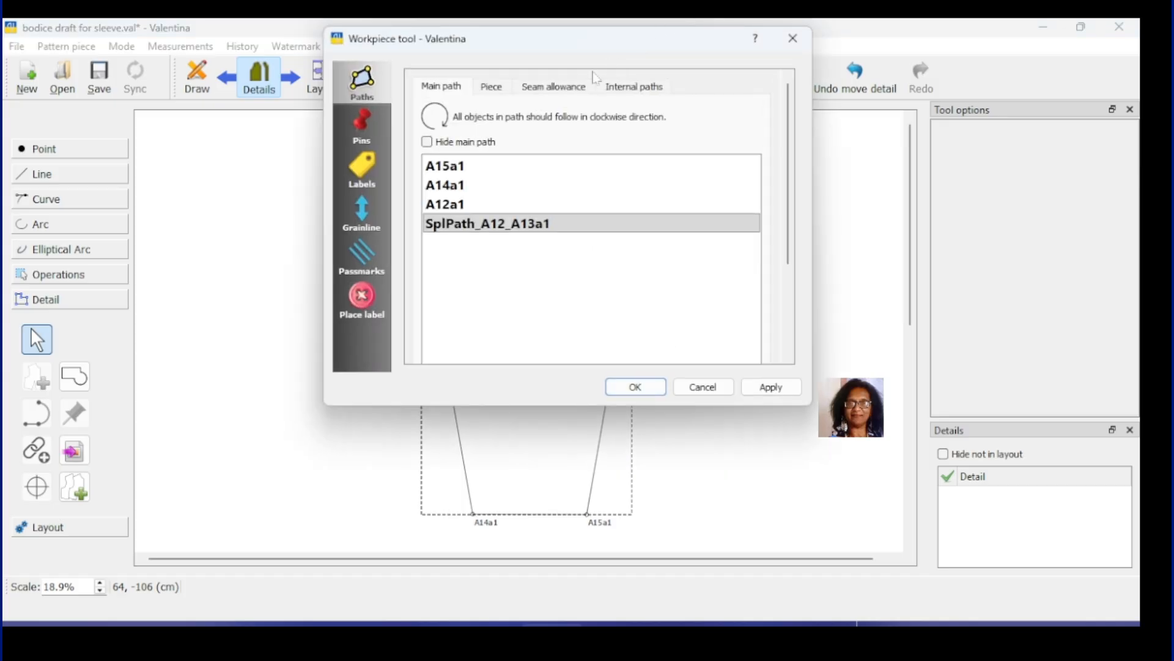
# Step: Turn on a 1.27 cm seam allowance for the sleeve piece and apply it
pyautogui.click(564, 87)
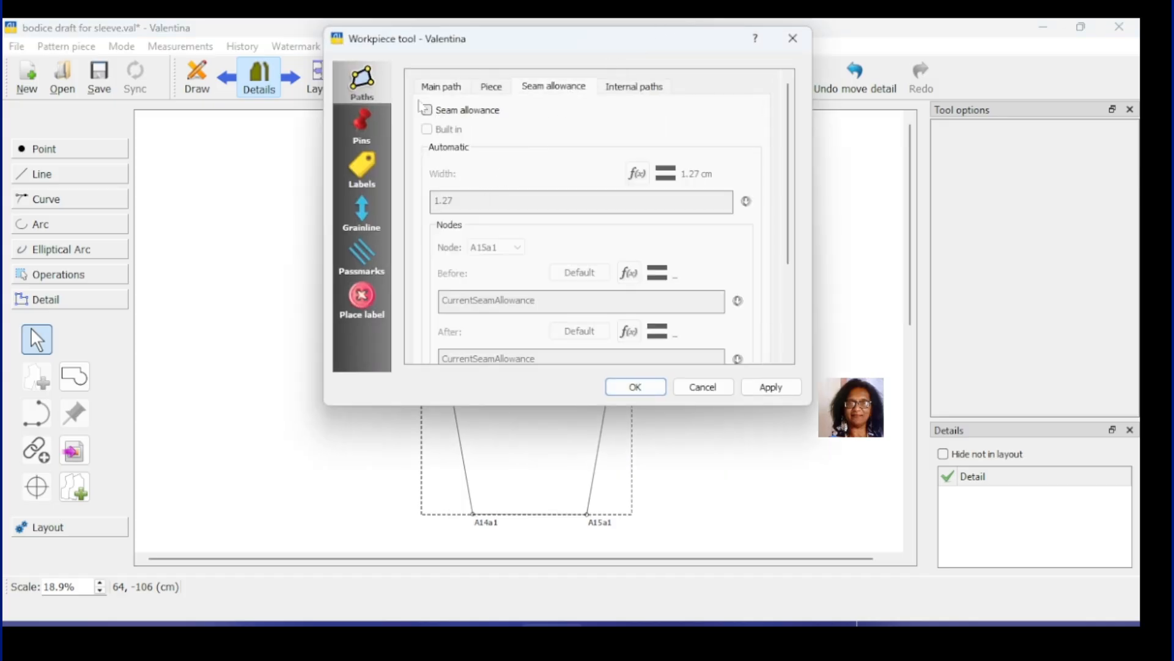
pyautogui.click(431, 112)
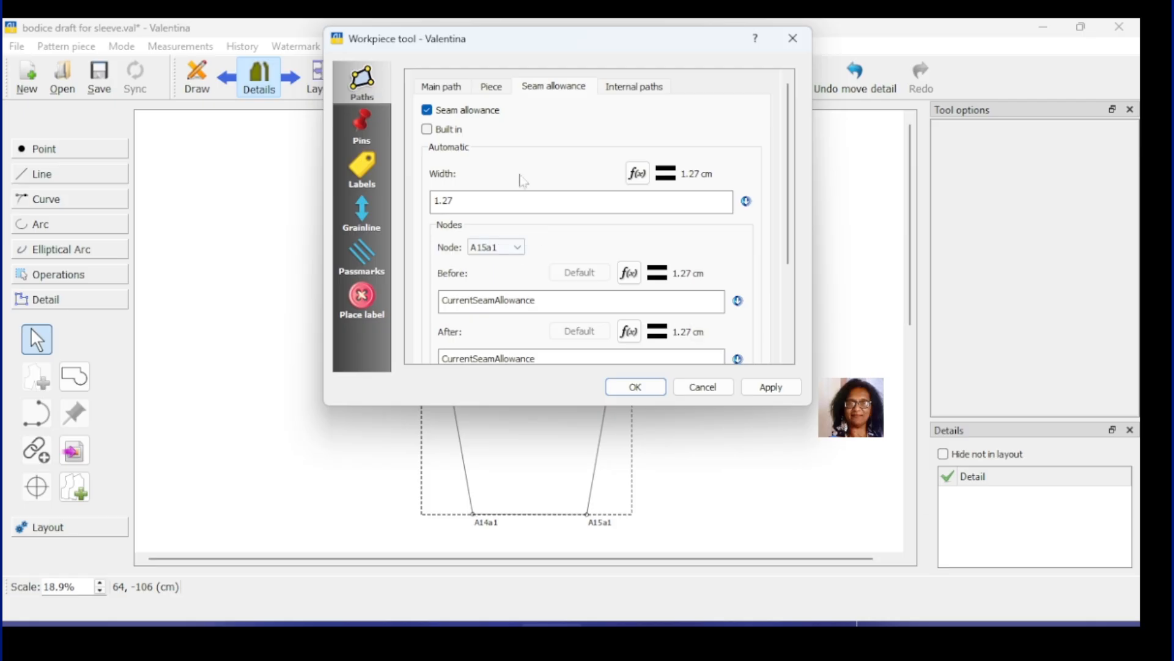
pyautogui.scroll(-3, 554, 195)
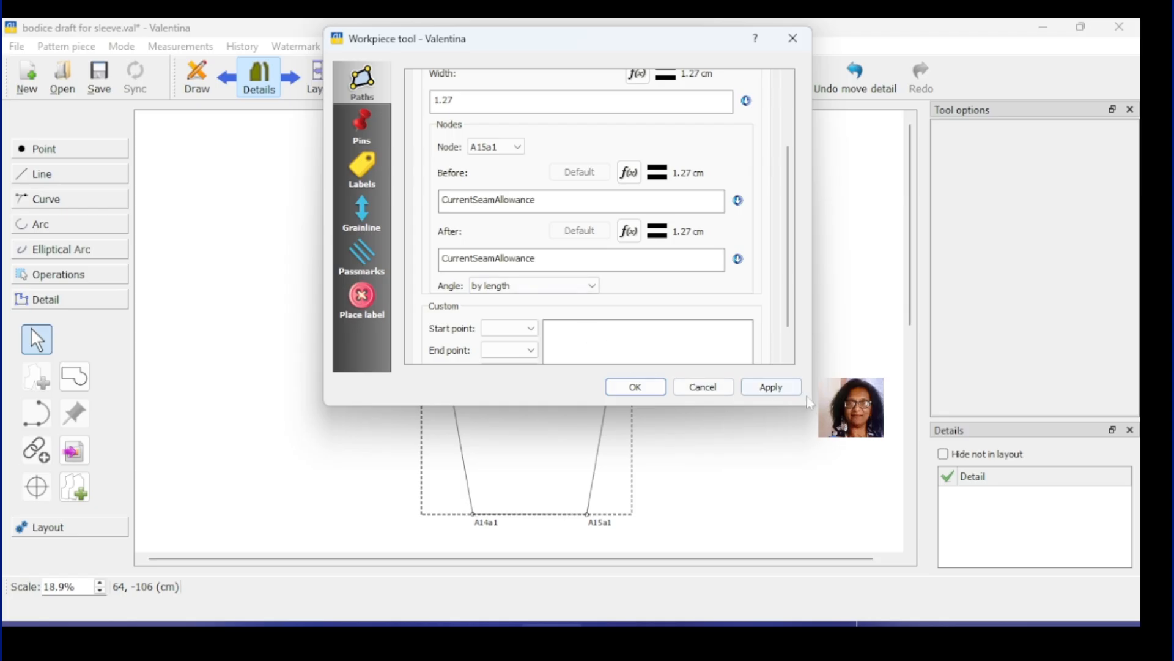
pyautogui.click(772, 387)
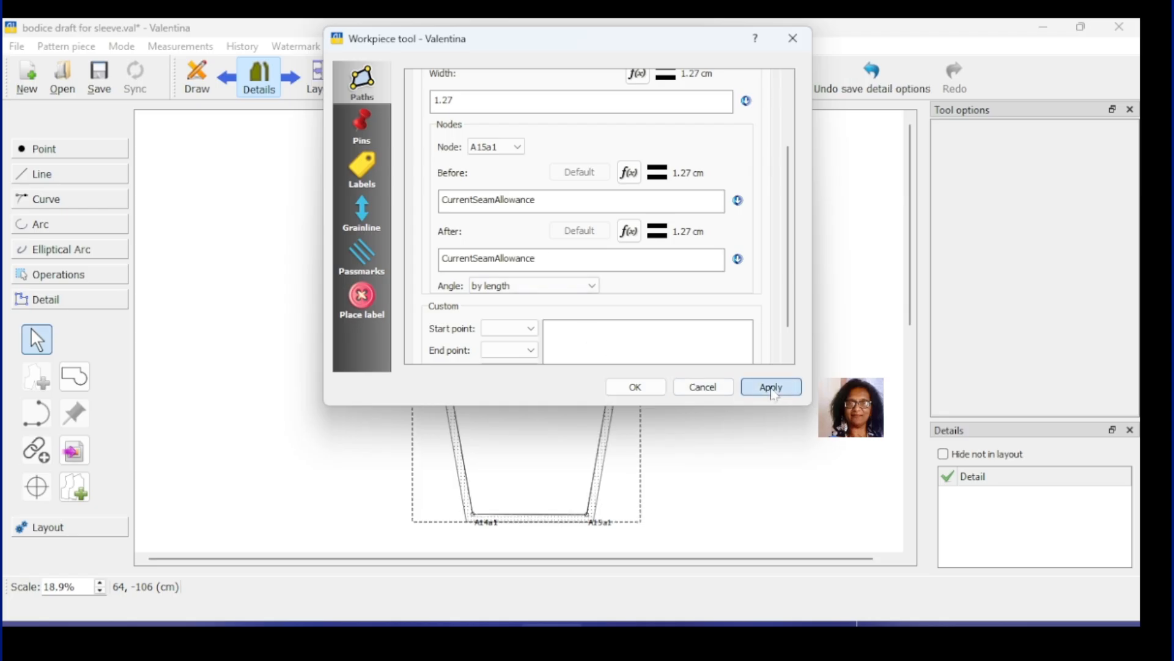
pyautogui.click(640, 390)
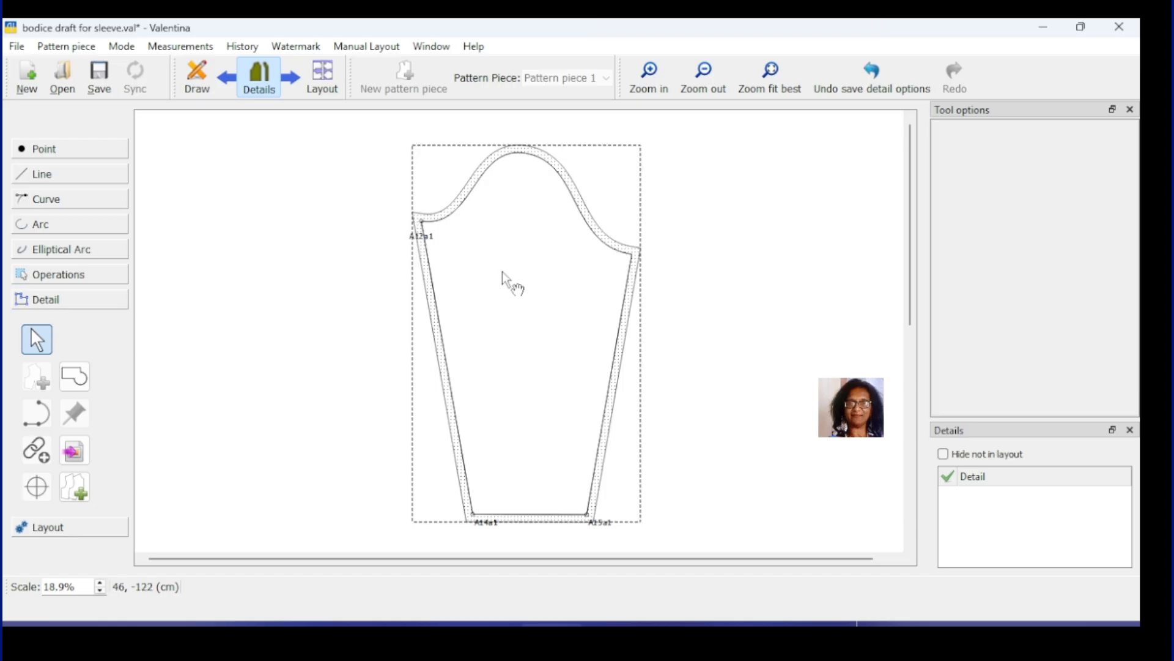
# Step: Open the label template editor from the sleeve piece's label settings
pyautogui.rightClick(620, 335)
pyautogui.click(649, 344)
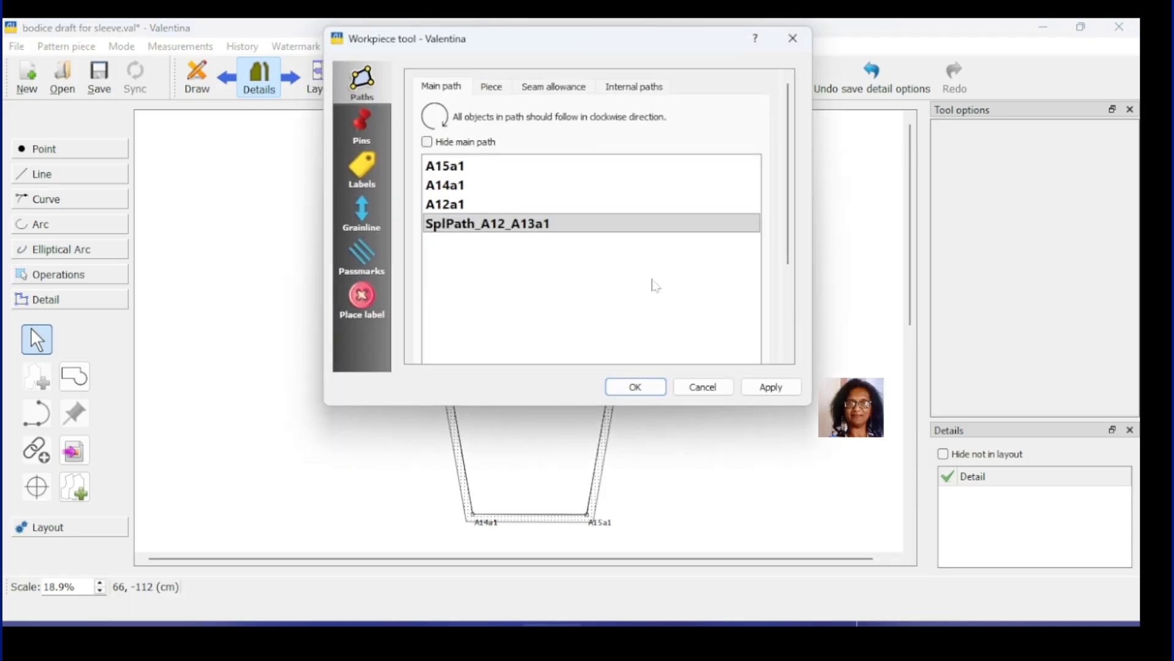
pyautogui.click(363, 167)
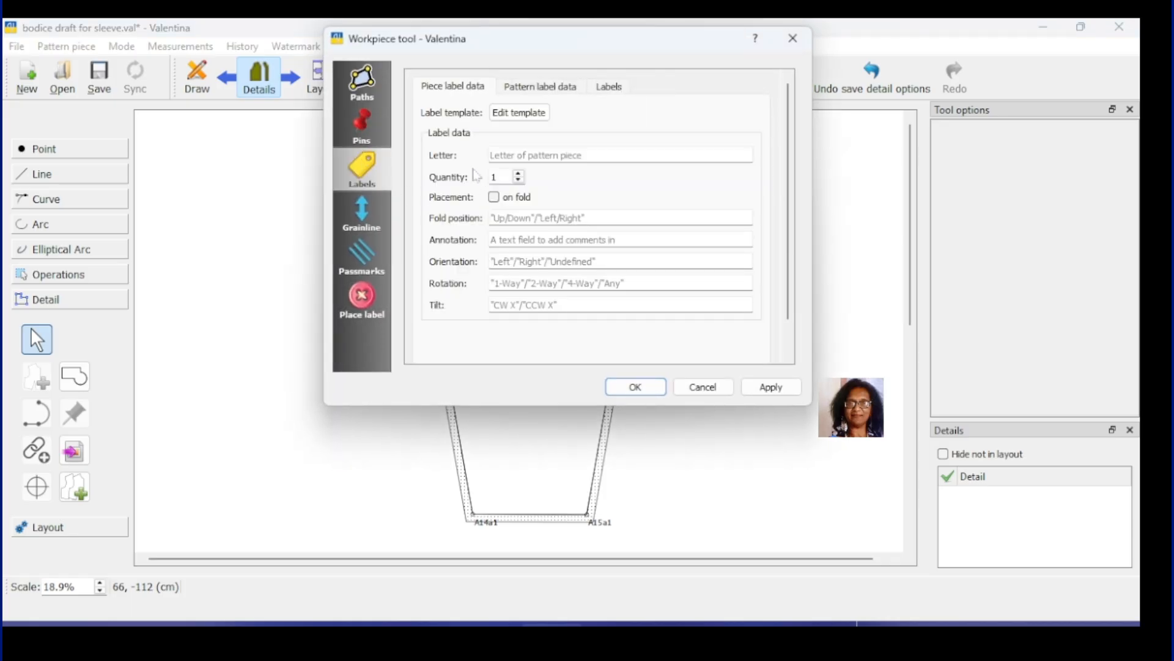
pyautogui.click(523, 114)
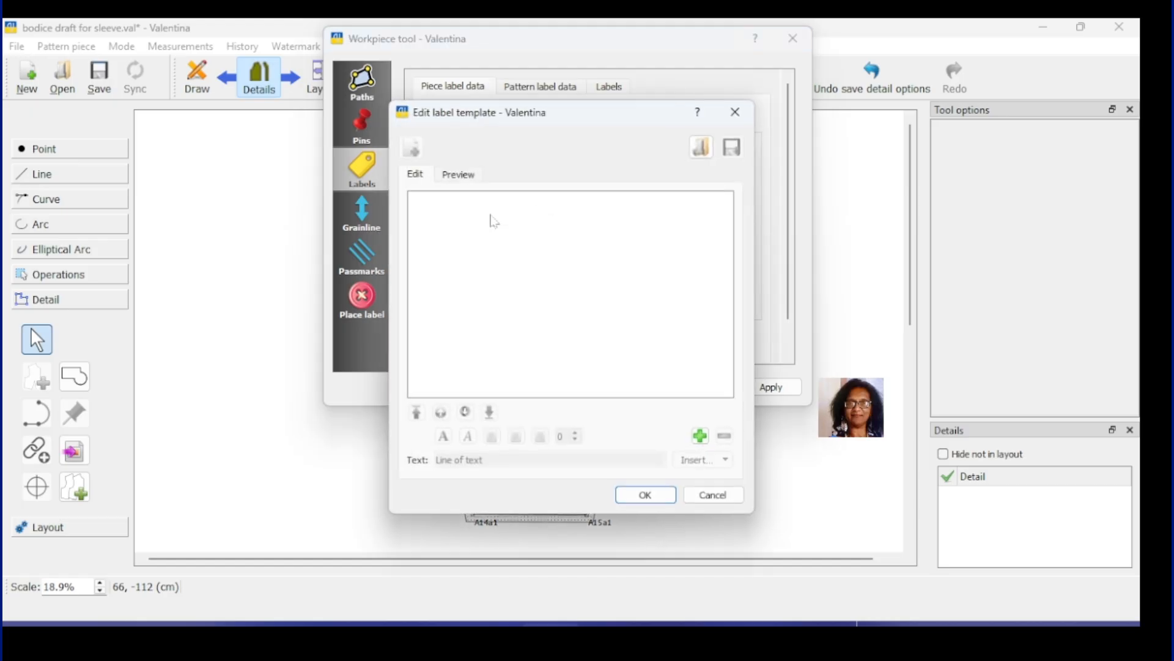
# Step: Add a SLEEVE line to the template, making it bold, larger and centred
pyautogui.click(700, 435)
pyautogui.moveTo(477, 460); pyautogui.dragTo(435, 460)
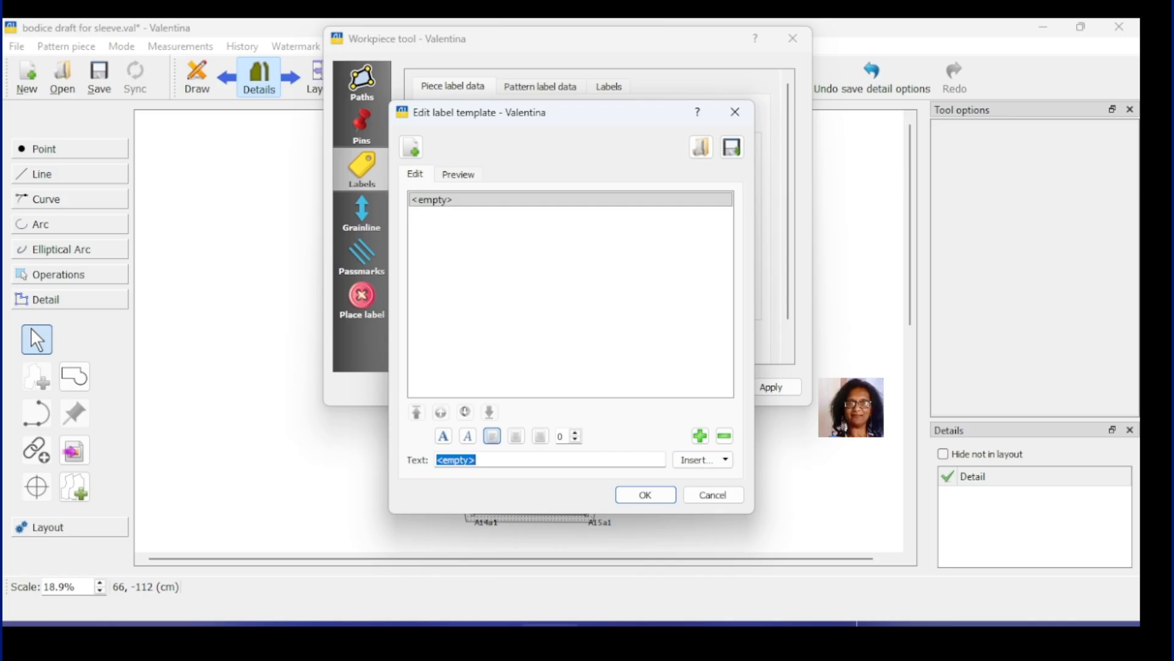
pyautogui.write('piec')
pyautogui.press('BackSpace')
pyautogui.press('BackSpace')
pyautogui.press('BackSpace')
pyautogui.press('BackSpace')
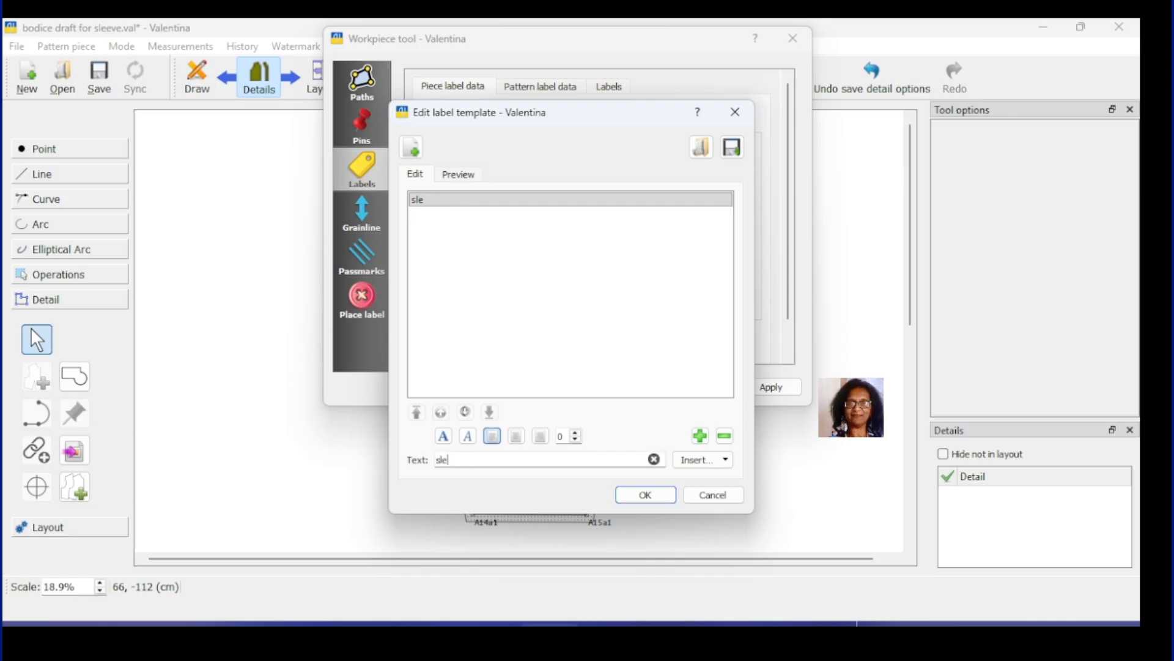
pyautogui.write('SLEEVE')
pyautogui.click(444, 436)
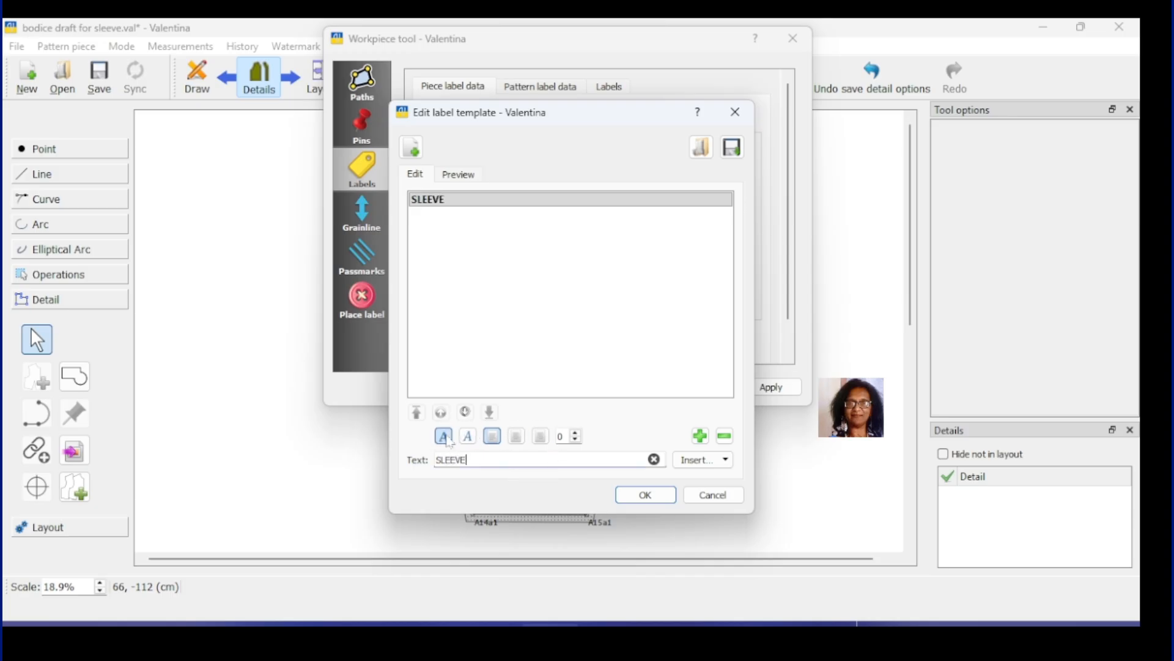
pyautogui.click(576, 431)
pyautogui.click(576, 431)
pyautogui.click(576, 432)
pyautogui.click(576, 432)
pyautogui.click(576, 431)
pyautogui.click(576, 432)
pyautogui.click(576, 432)
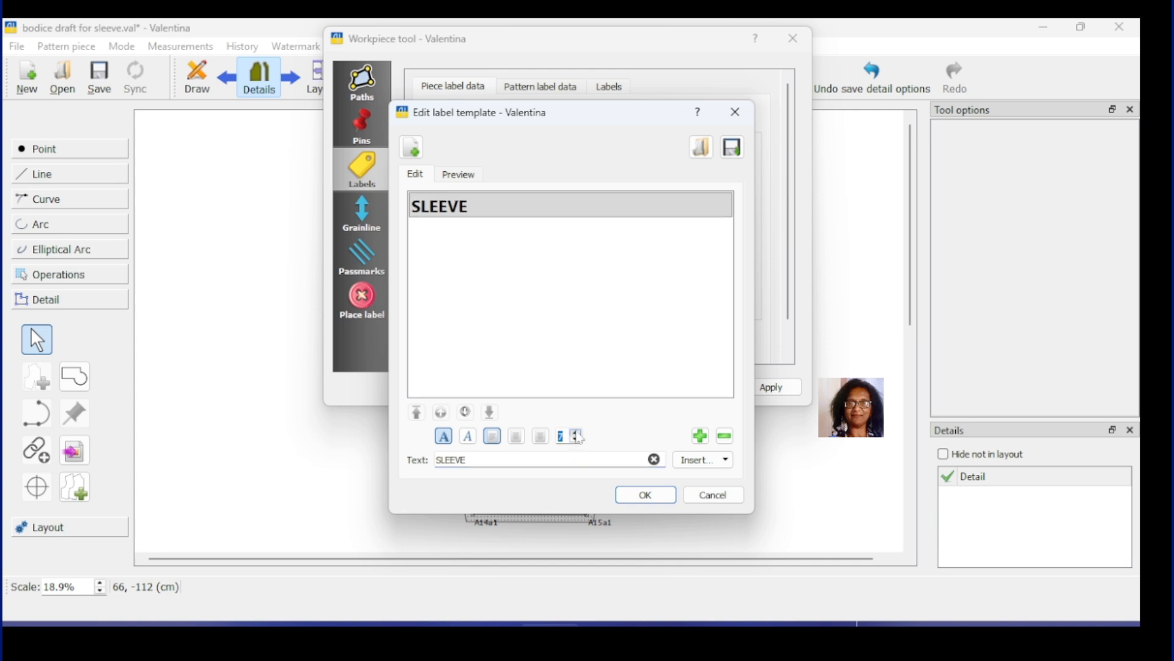
pyautogui.click(516, 437)
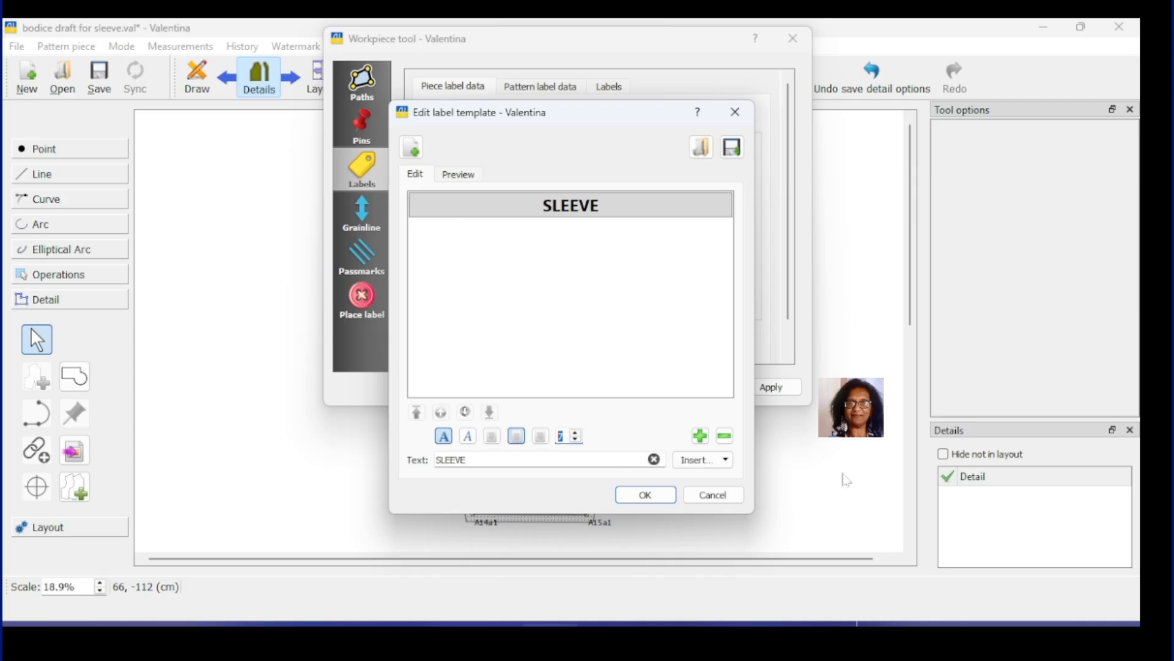
# Step: Add a second template line reading 'CUT 2'
pyautogui.click(701, 436)
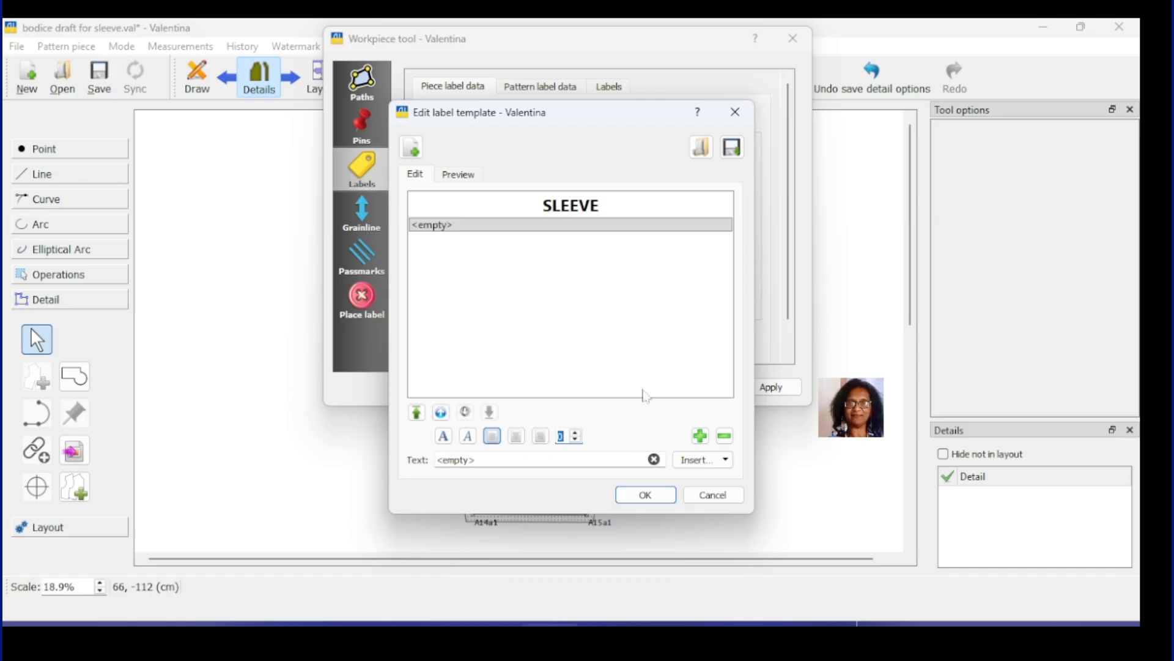
pyautogui.moveTo(477, 460)
pyautogui.mouseDown()
pyautogui.moveTo(436, 460)
pyautogui.moveTo(477, 460)
pyautogui.mouseUp()
pyautogui.click(437, 460)
pyautogui.write('CUT')
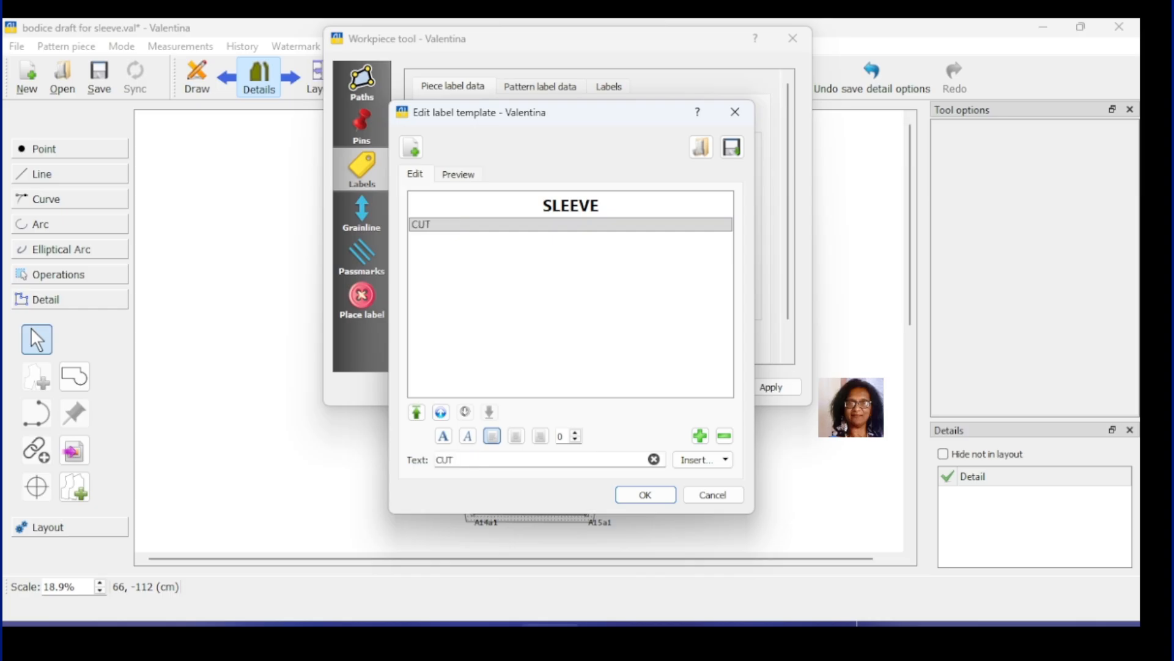
pyautogui.write(' 2')
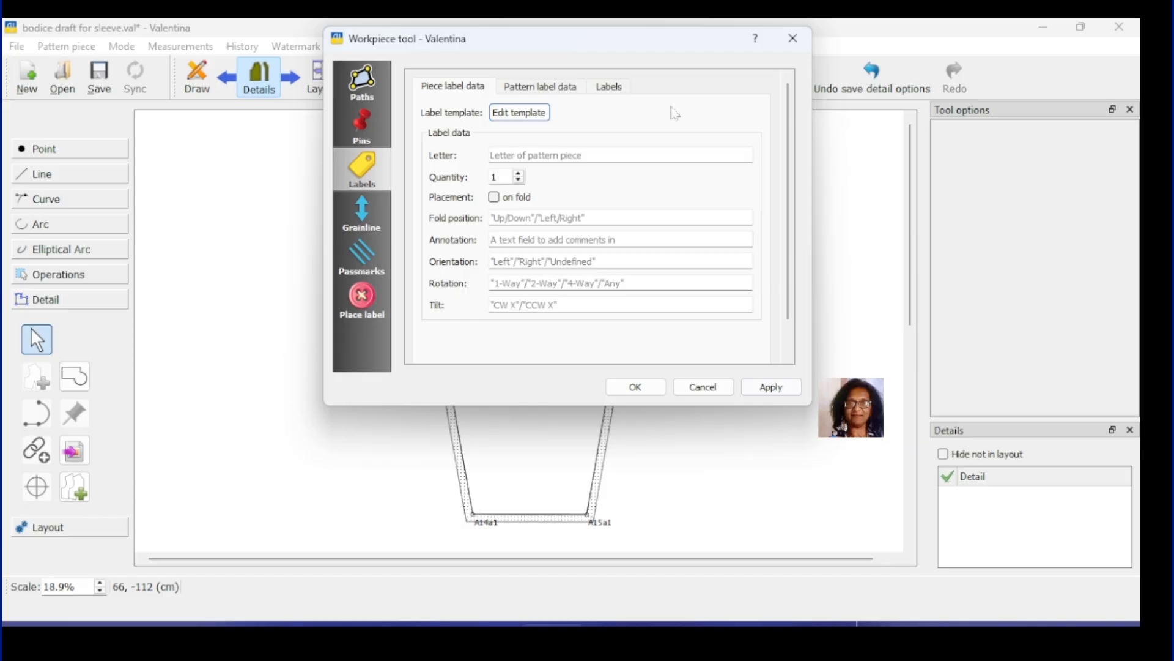
# Step: Make the sleeve's piece label visible with a height of 5 and apply the settings
pyautogui.click(610, 86)
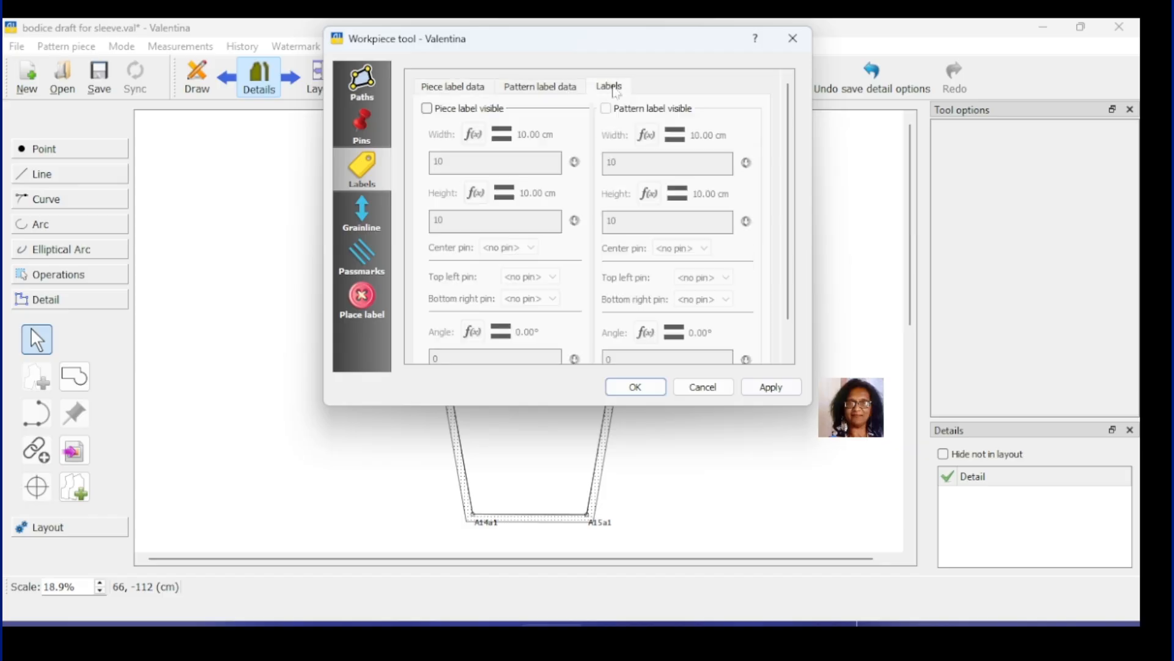
pyautogui.click(448, 110)
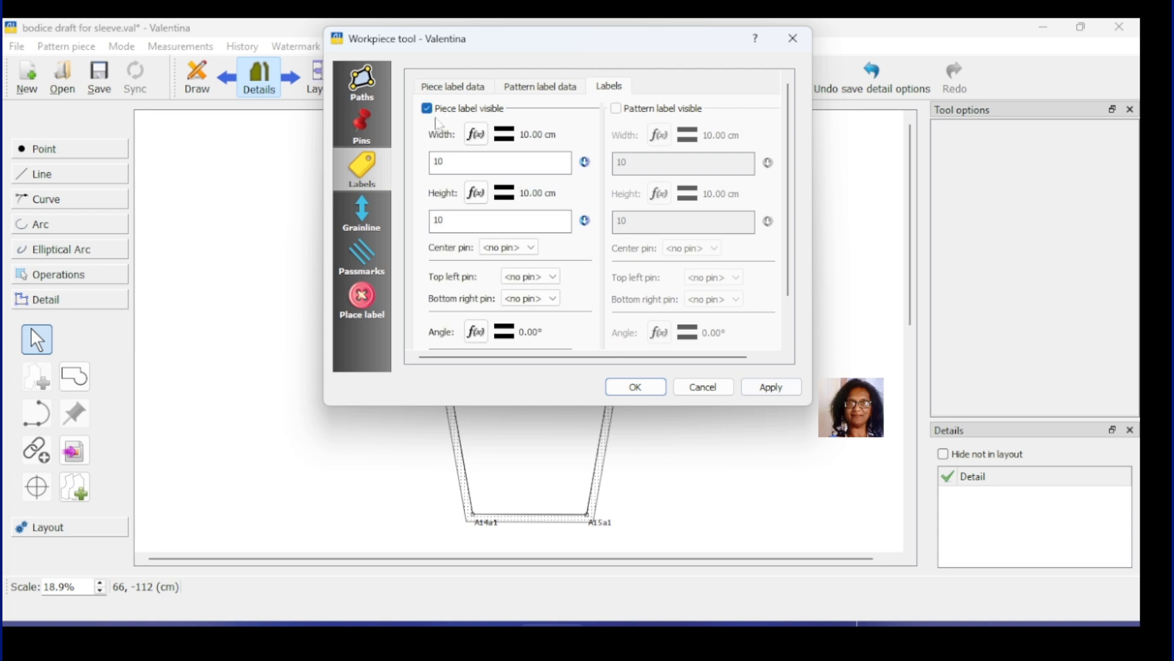
pyautogui.doubleClick(442, 220)
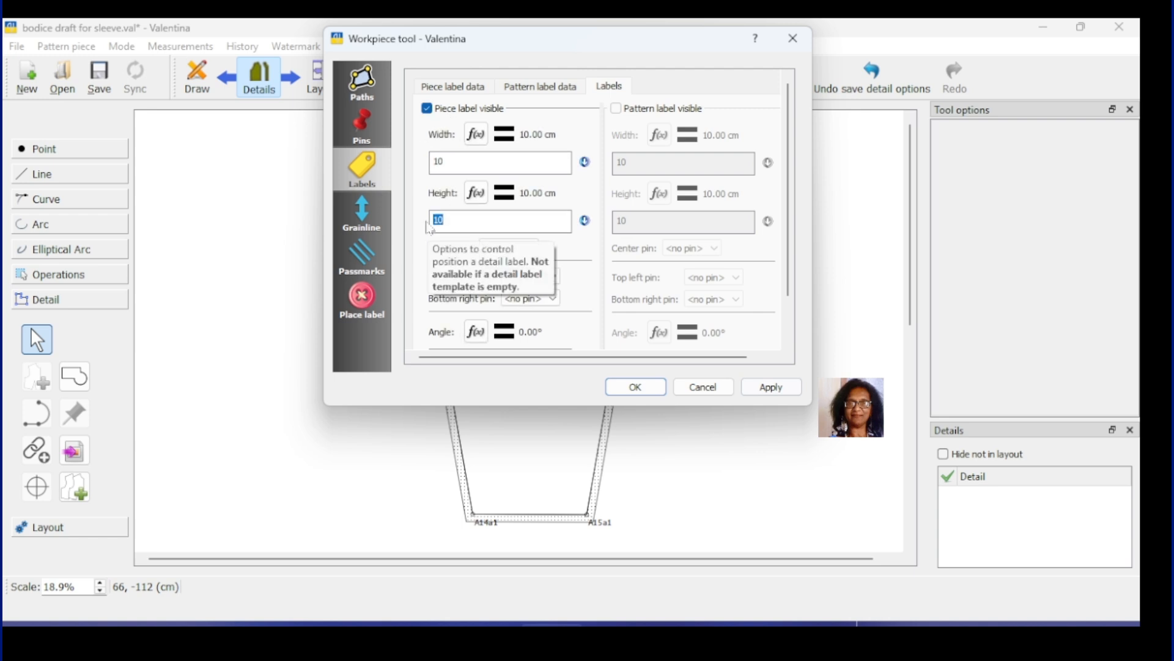
pyautogui.write('6')
pyautogui.press('BackSpace')
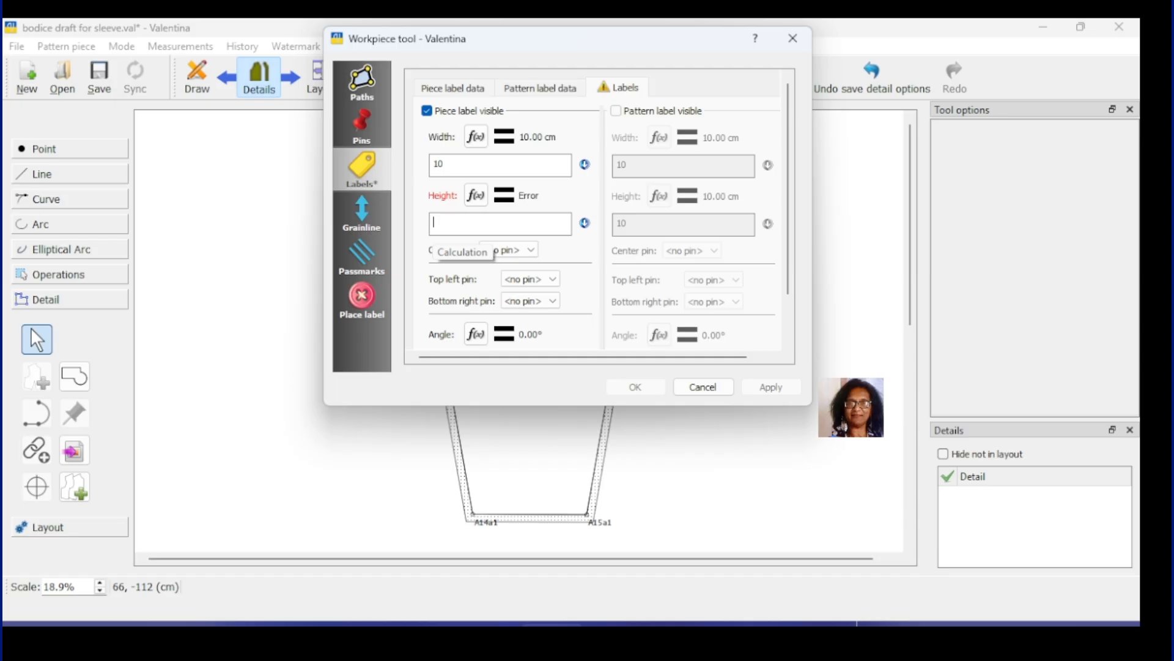
pyautogui.write('5')
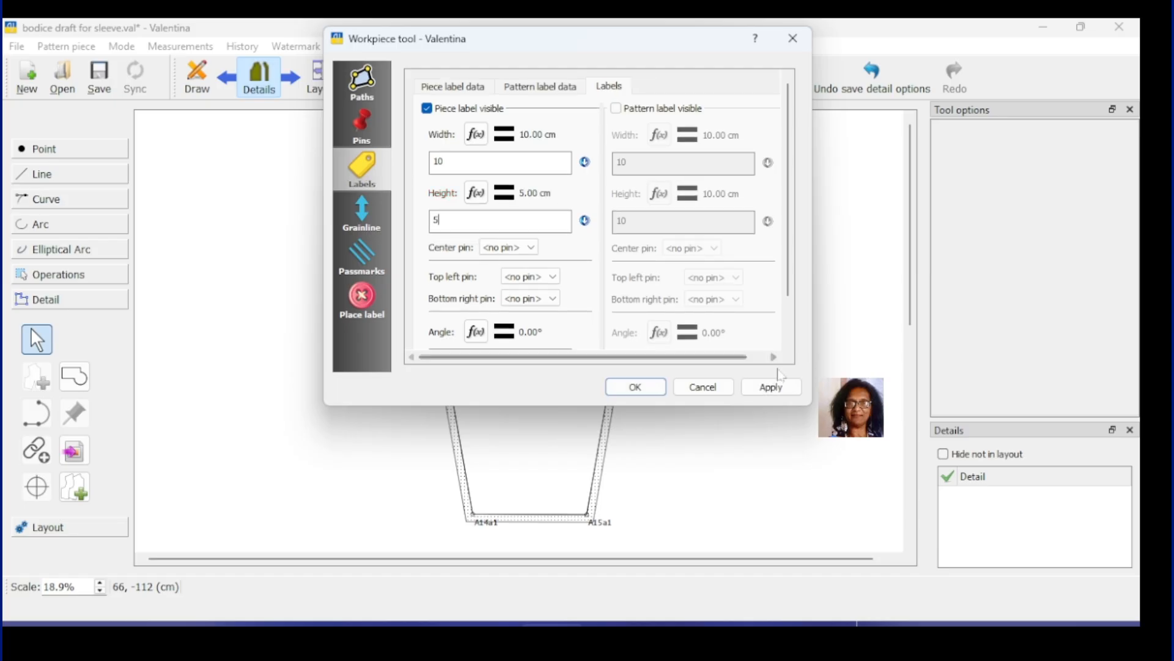
pyautogui.click(771, 388)
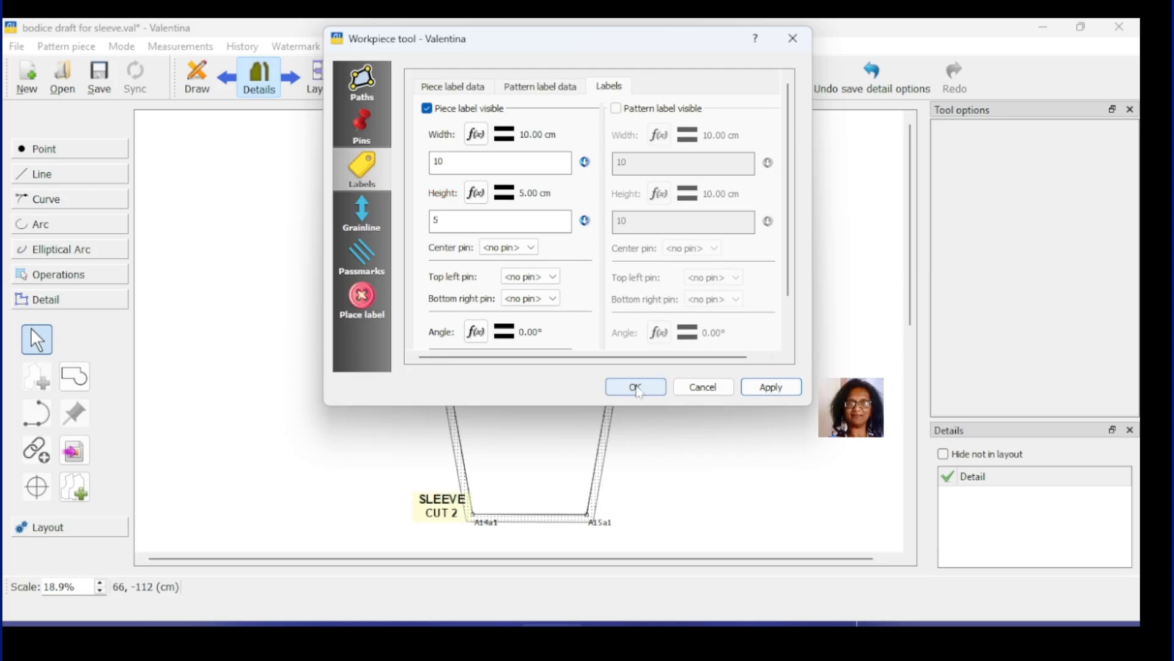
pyautogui.click(636, 388)
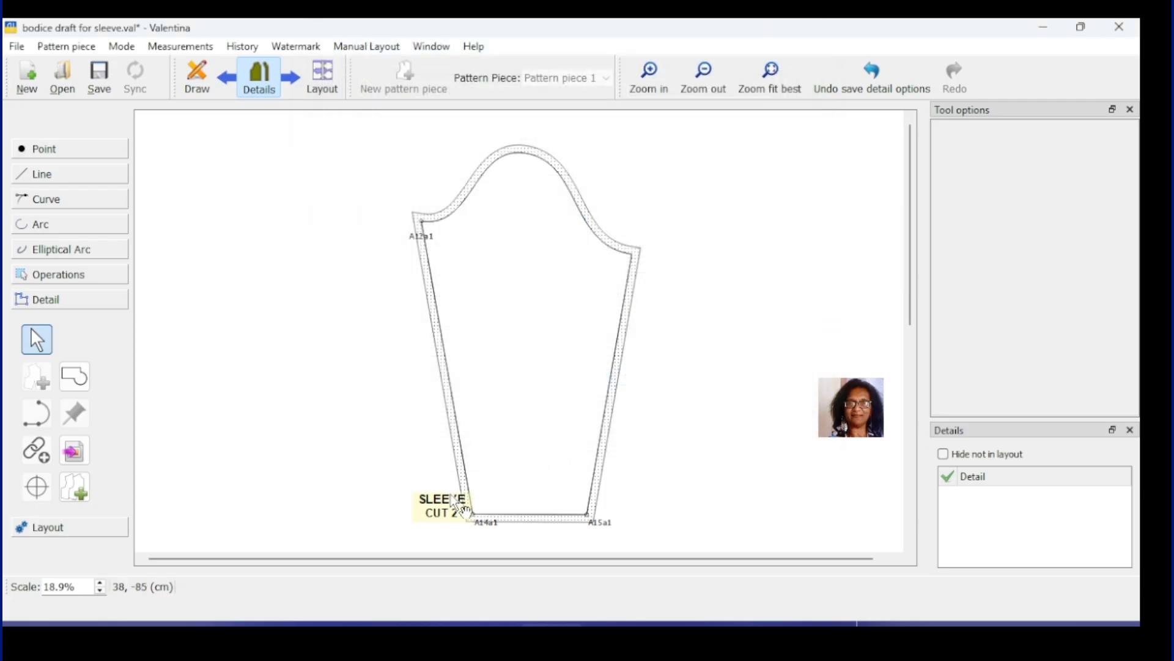
pyautogui.click(443, 505)
# Step: Drag the SLEEVE CUT 2 label to the sleeve's centre, enlarge it and tilt it slightly
pyautogui.moveTo(442, 502); pyautogui.dragTo(516, 302)
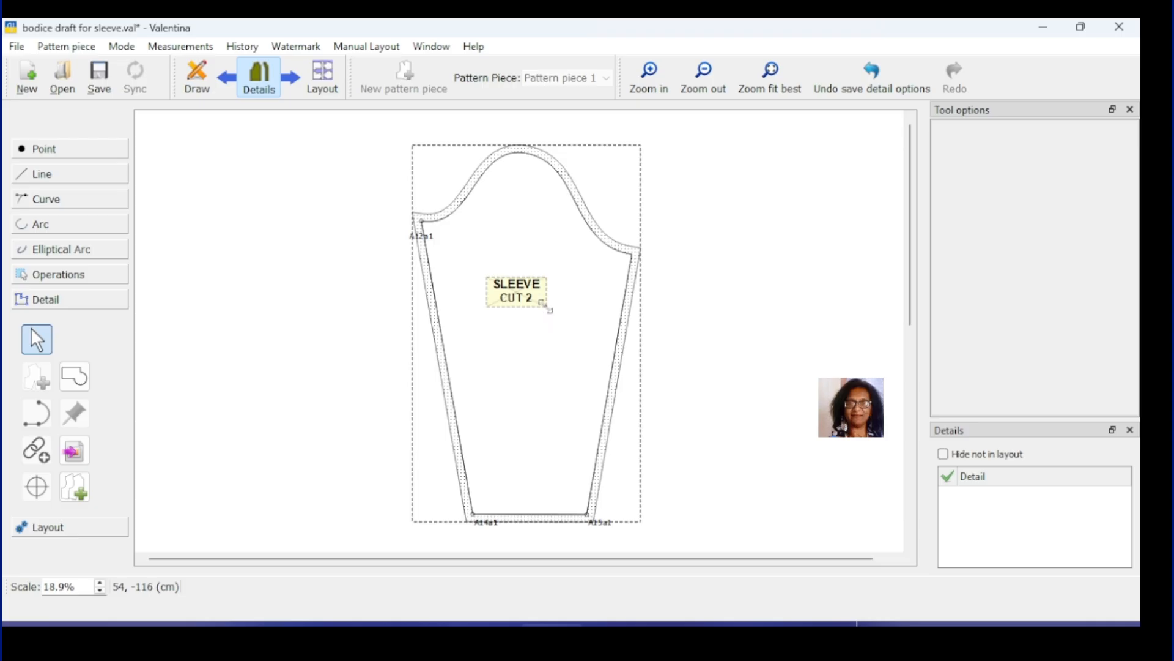
pyautogui.moveTo(545, 306); pyautogui.dragTo(585, 344)
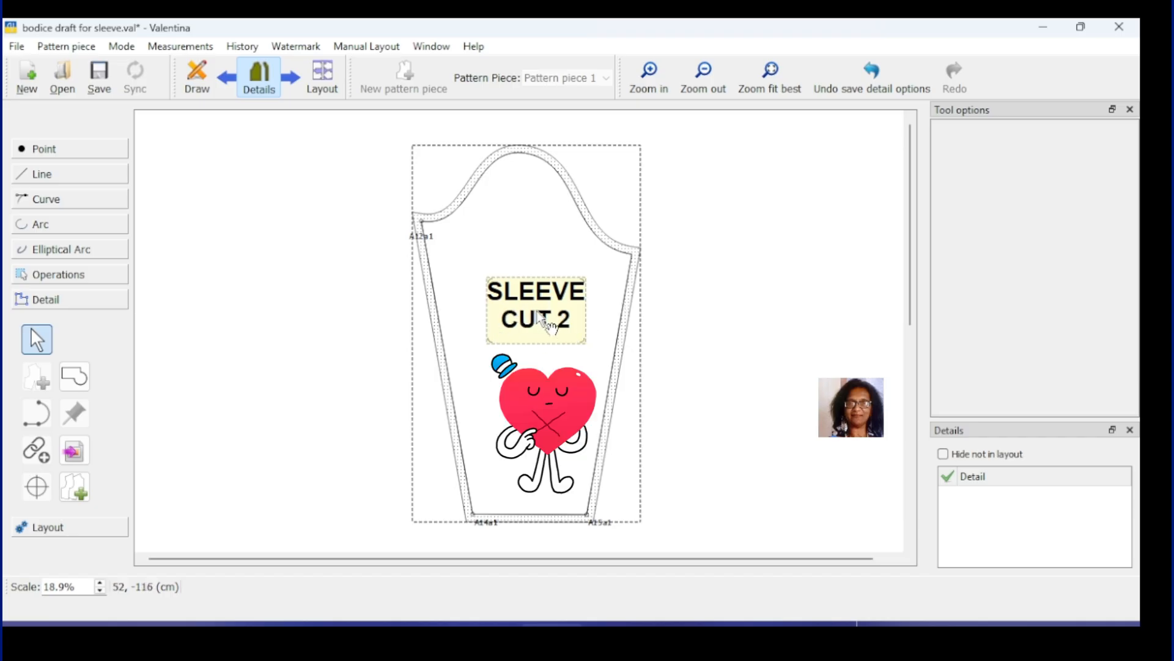
pyautogui.moveTo(537, 310)
pyautogui.mouseDown()
pyautogui.moveTo(544, 298)
pyautogui.moveTo(529, 298)
pyautogui.mouseUp()
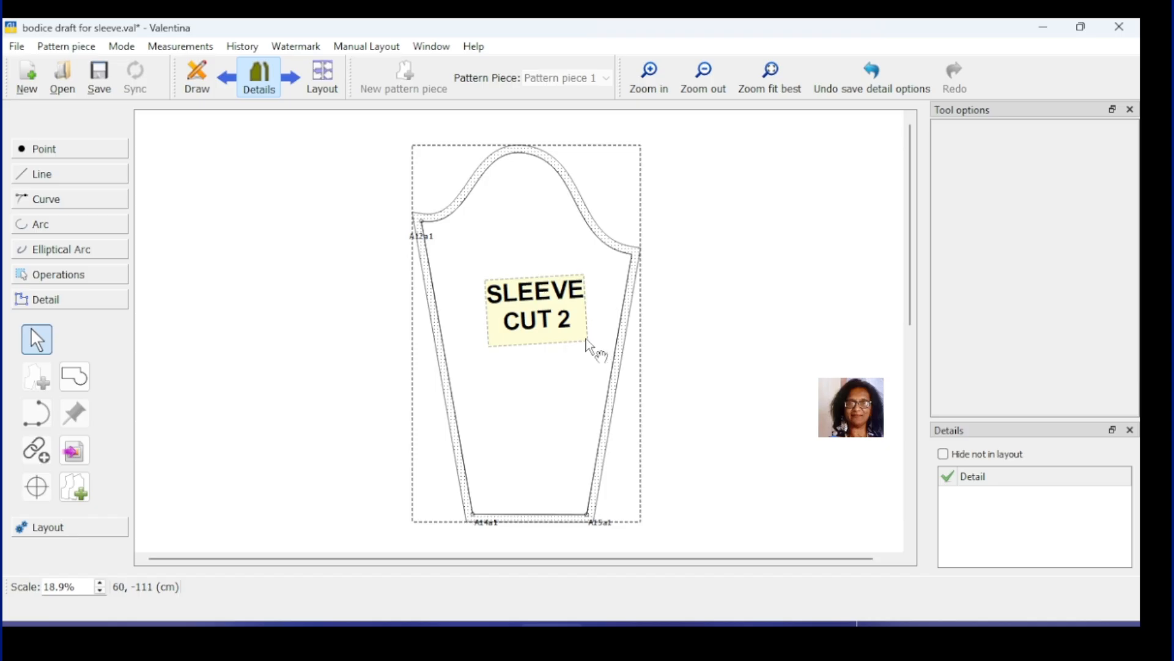
pyautogui.moveTo(586, 339); pyautogui.dragTo(585, 339)
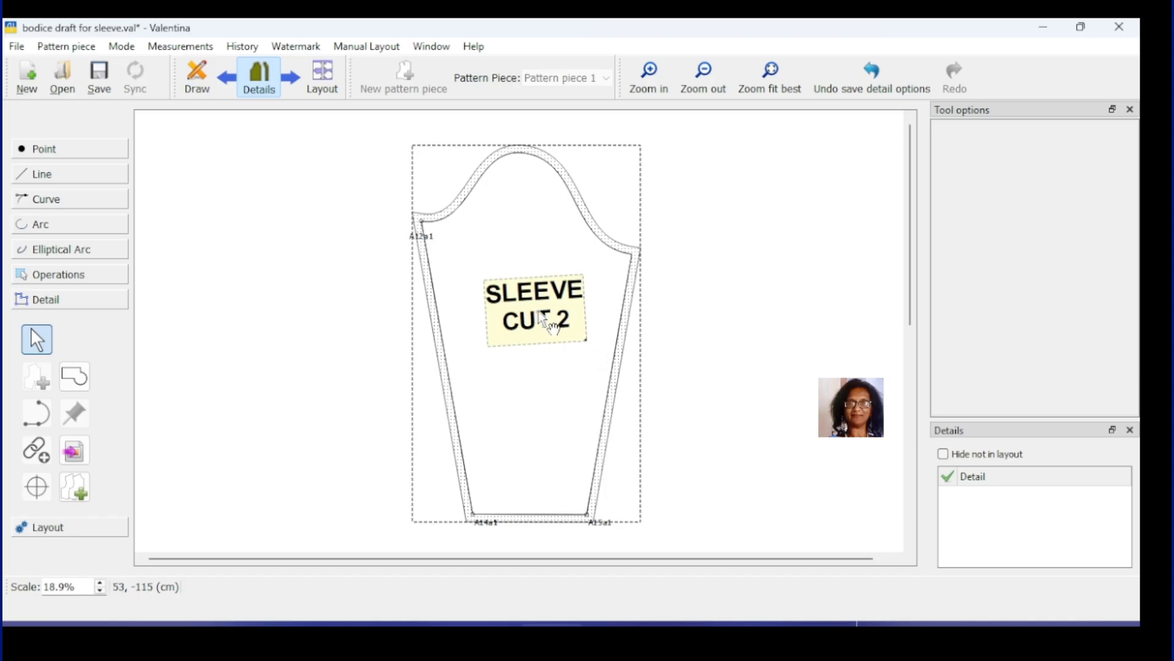
pyautogui.click(549, 409)
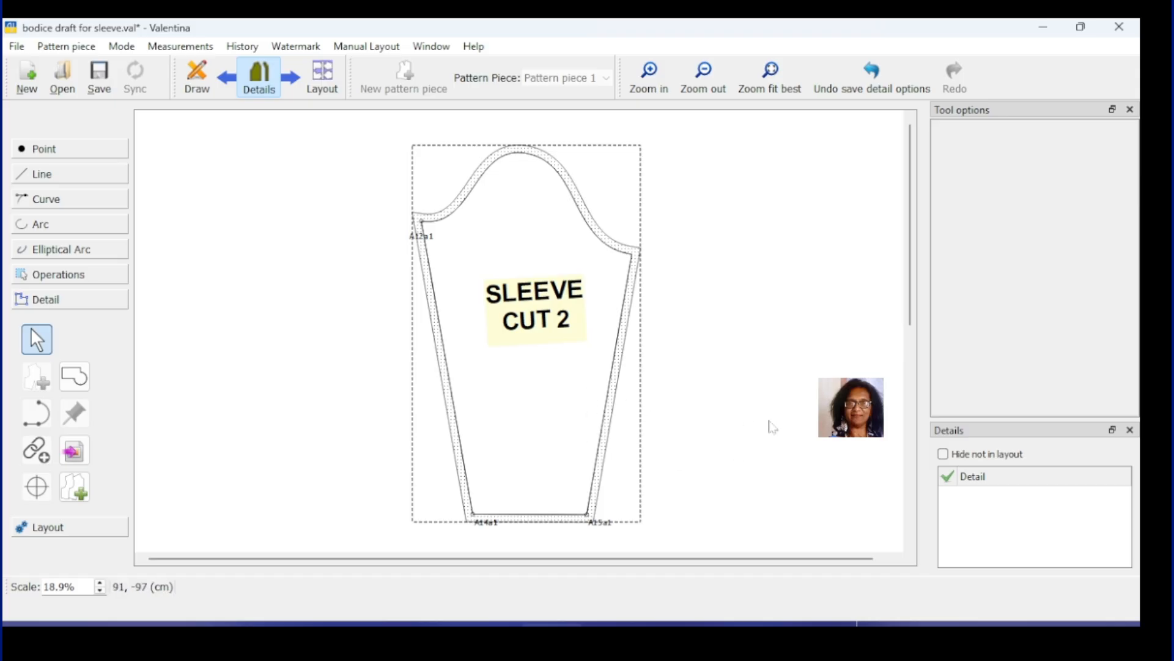
# Step: Enable a visible 90°, 10 cm grainline in the sleeve piece's Grainline settings and apply it
pyautogui.rightClick(558, 296)
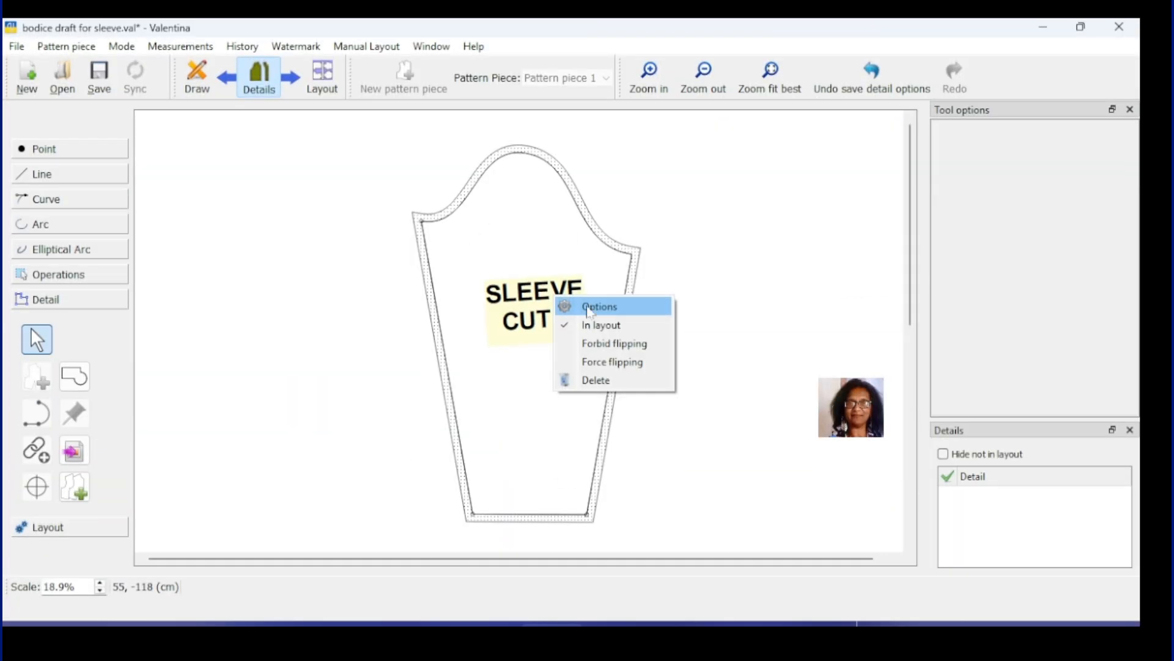
pyautogui.click(586, 306)
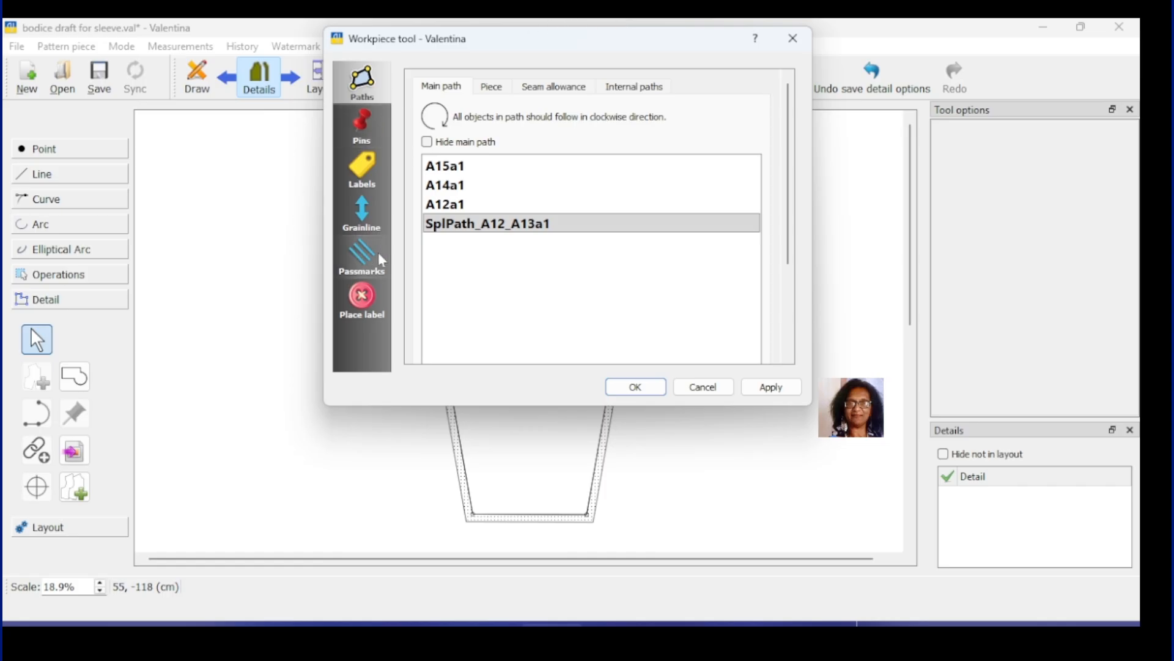
pyautogui.click(363, 214)
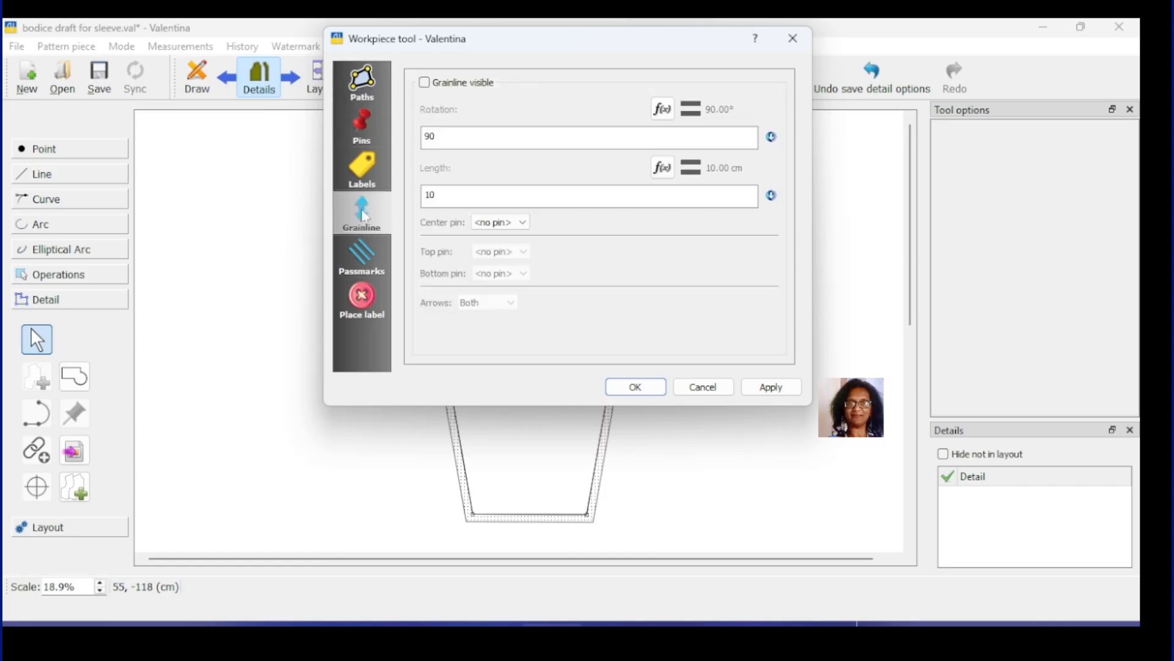
pyautogui.click(424, 83)
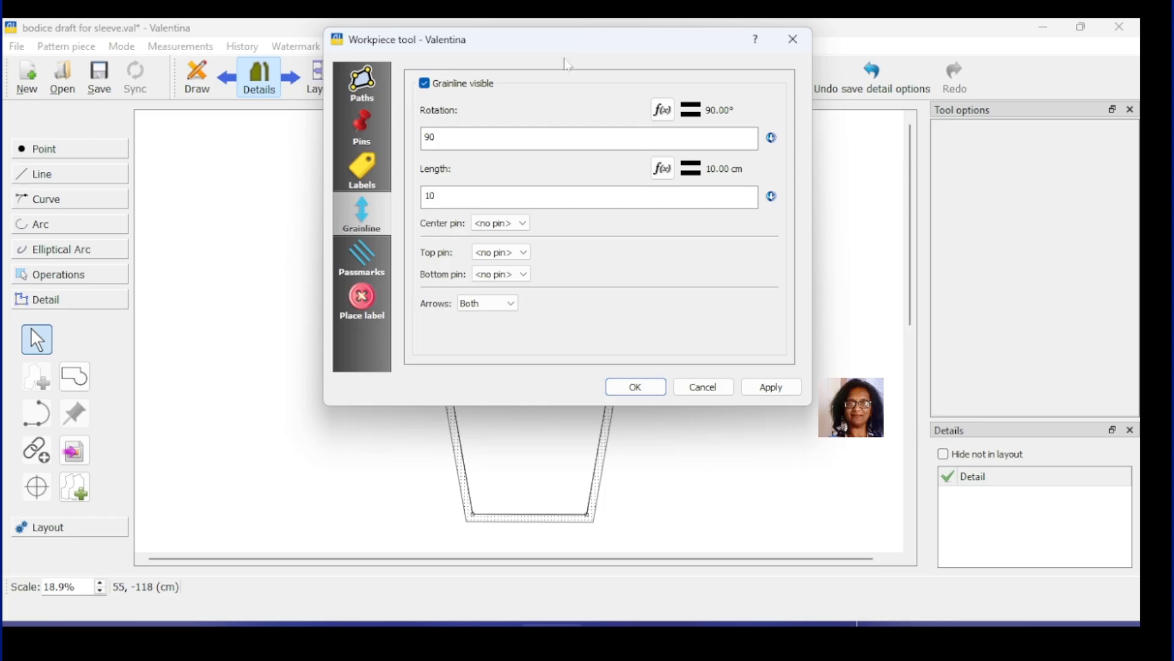
pyautogui.moveTo(573, 55); pyautogui.dragTo(831, 83)
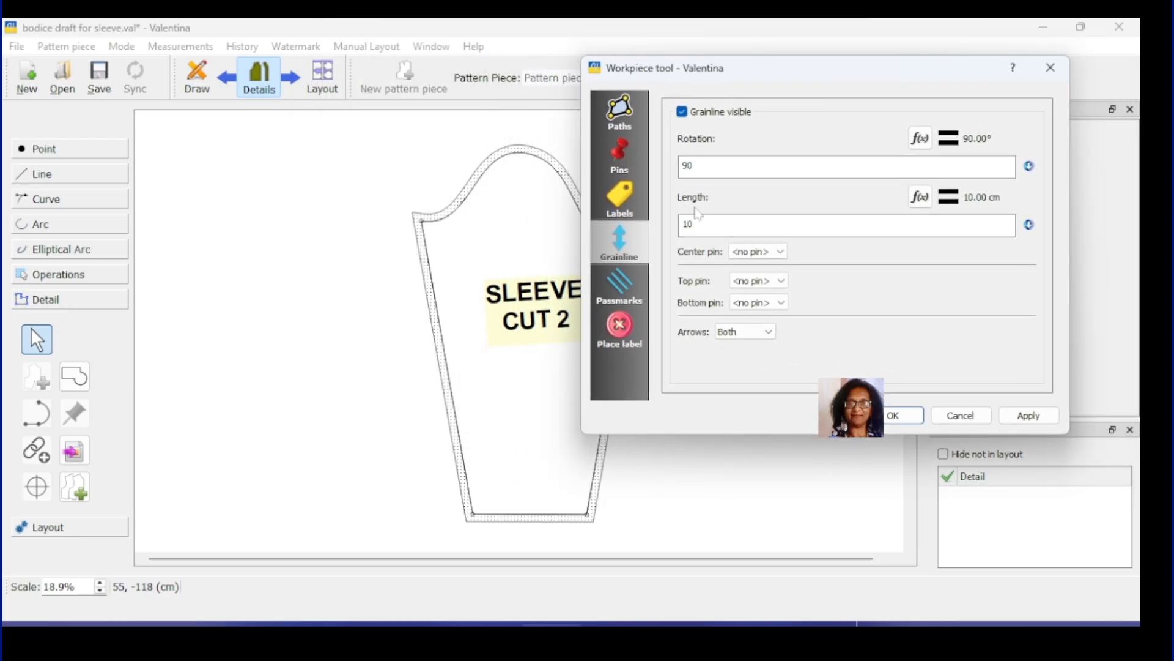
pyautogui.click(1028, 416)
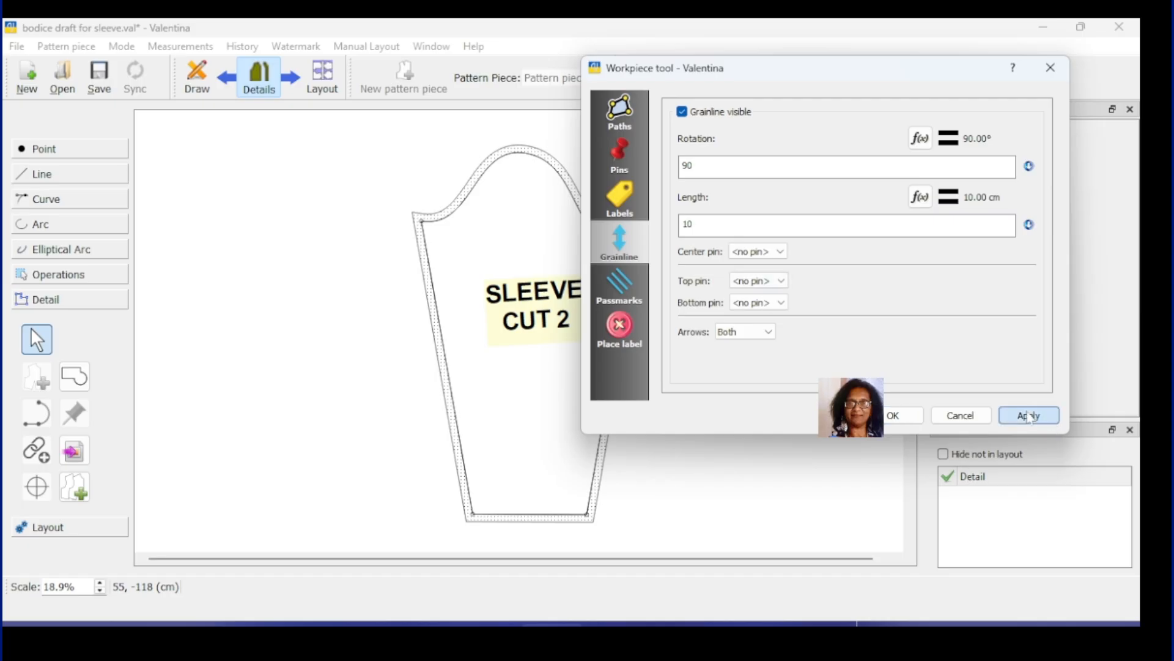
pyautogui.click(894, 416)
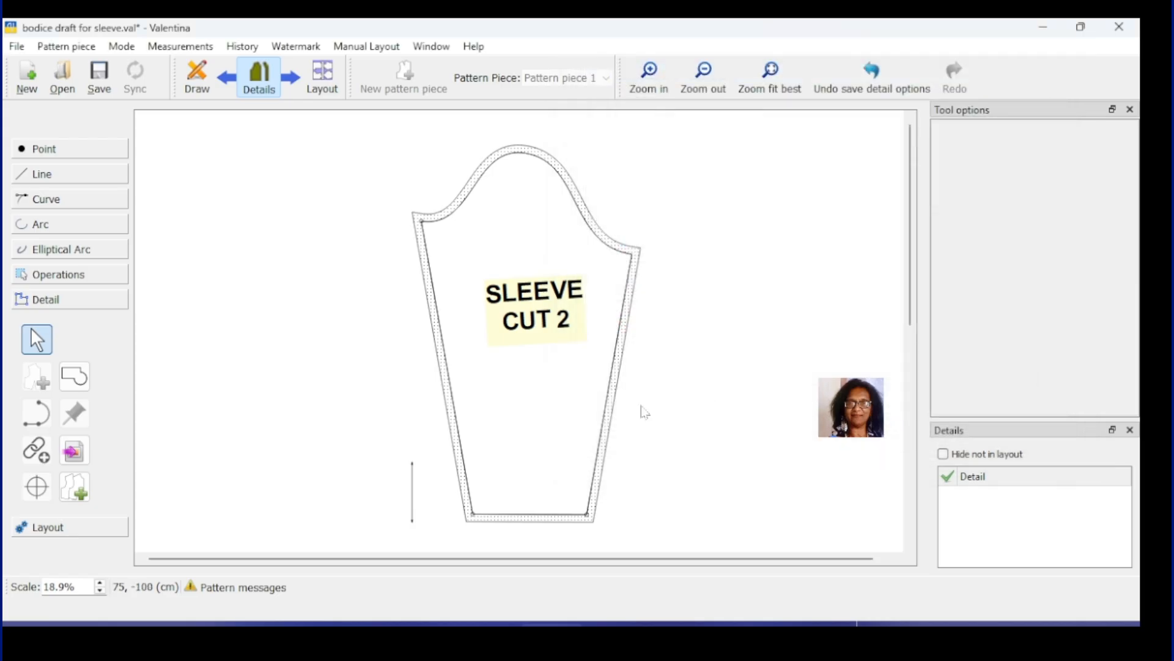
# Step: Place and lengthen the grainline below the label, then shift the label up and left
pyautogui.click(413, 498)
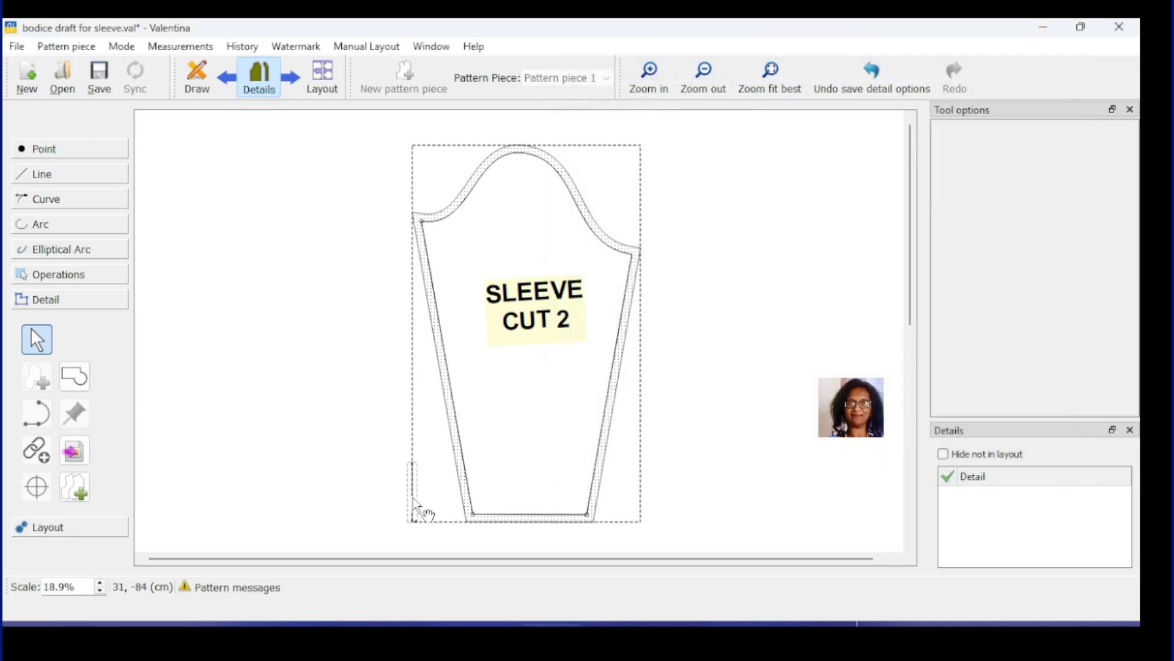
pyautogui.moveTo(411, 479); pyautogui.dragTo(548, 347)
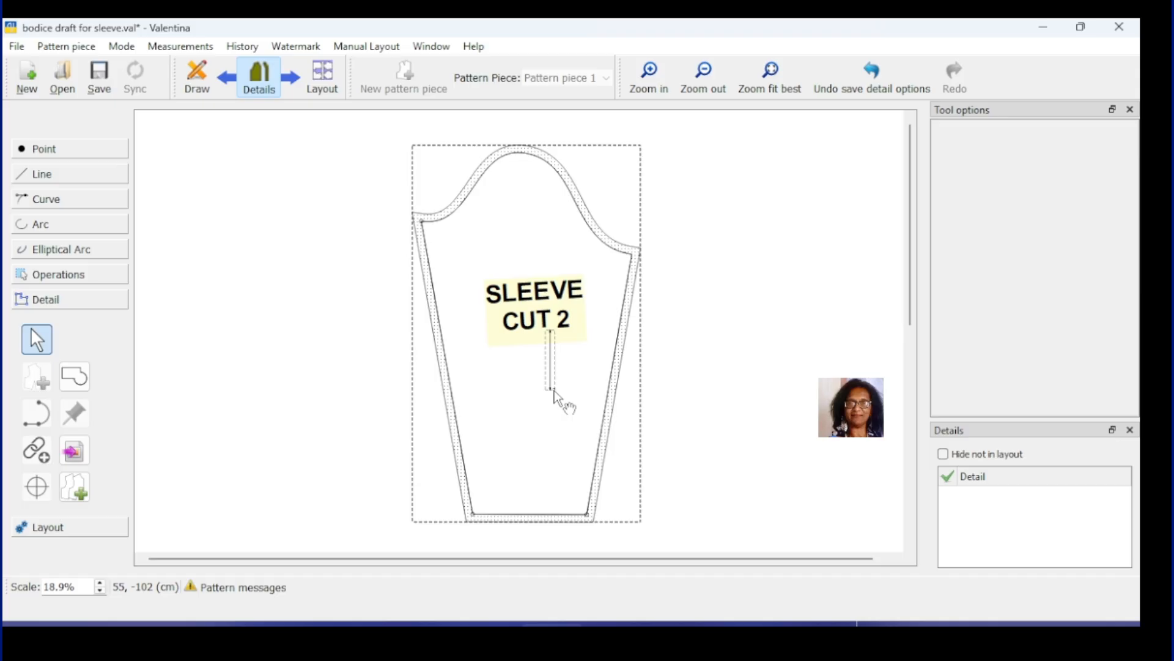
pyautogui.moveTo(555, 390); pyautogui.dragTo(572, 477)
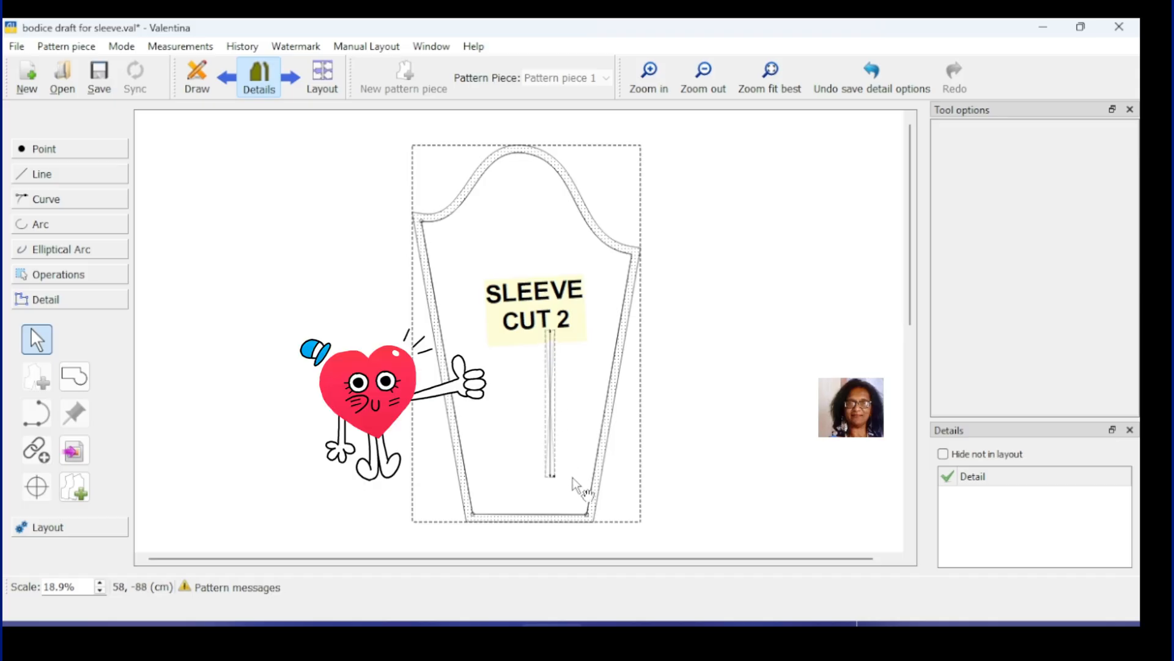
pyautogui.click(704, 397)
pyautogui.click(548, 379)
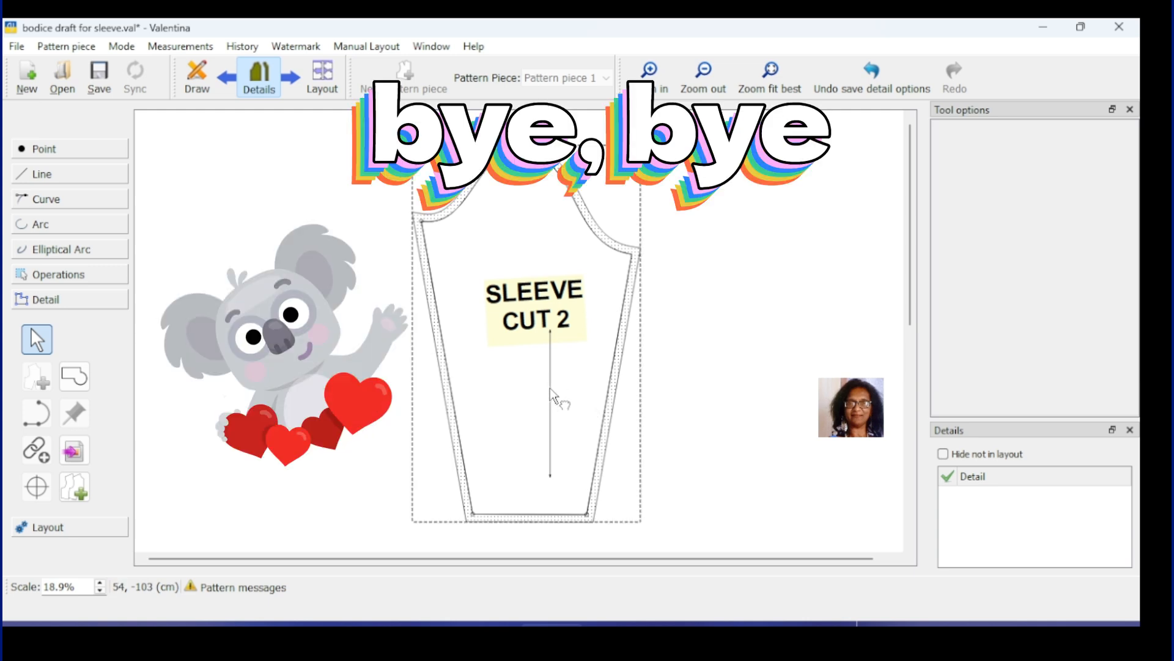
pyautogui.moveTo(550, 388); pyautogui.dragTo(578, 387)
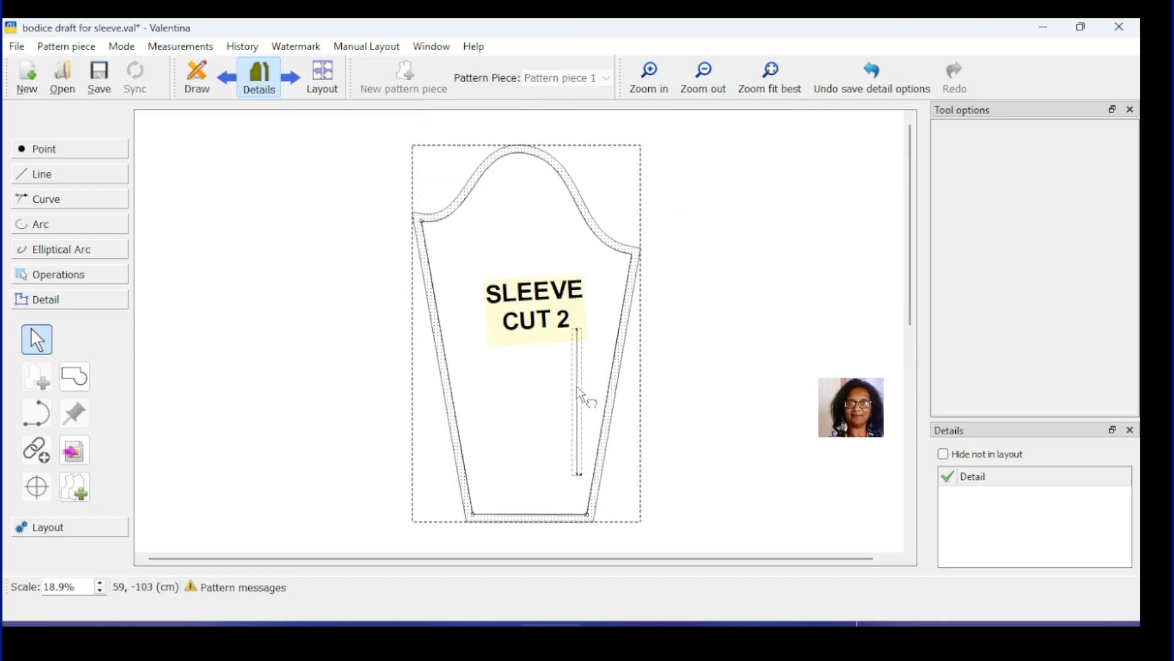
pyautogui.moveTo(534, 317); pyautogui.dragTo(517, 281)
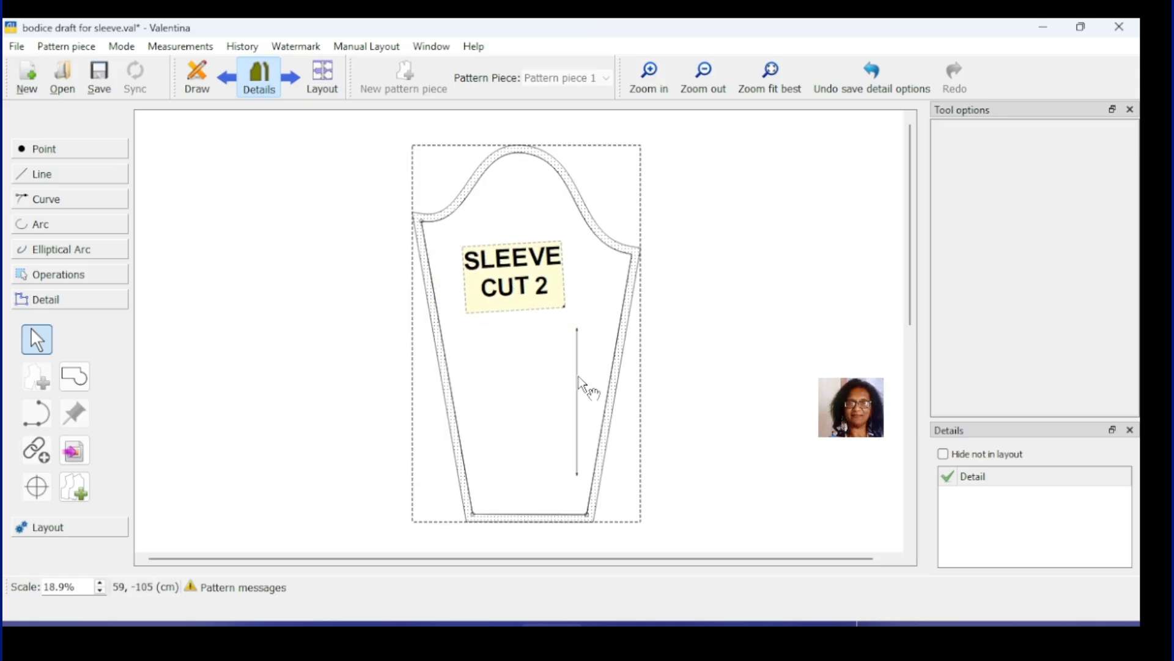